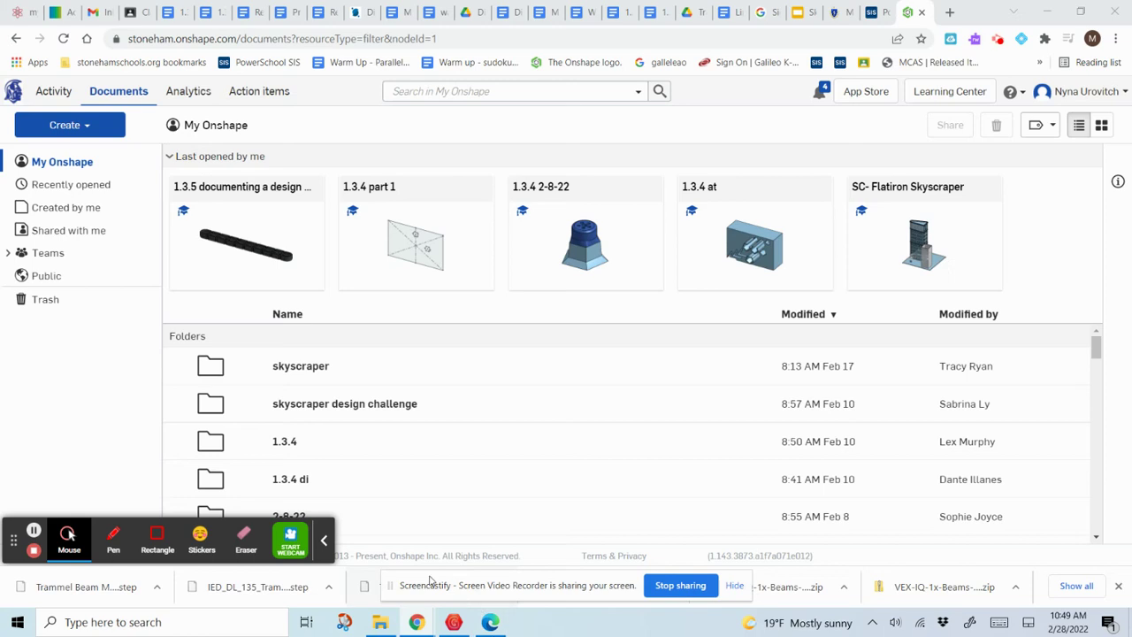
Create a new document named "1.3.5 Documenting a Design - part 1".
{"action": "left_click", "coordinate": [324, 540]}
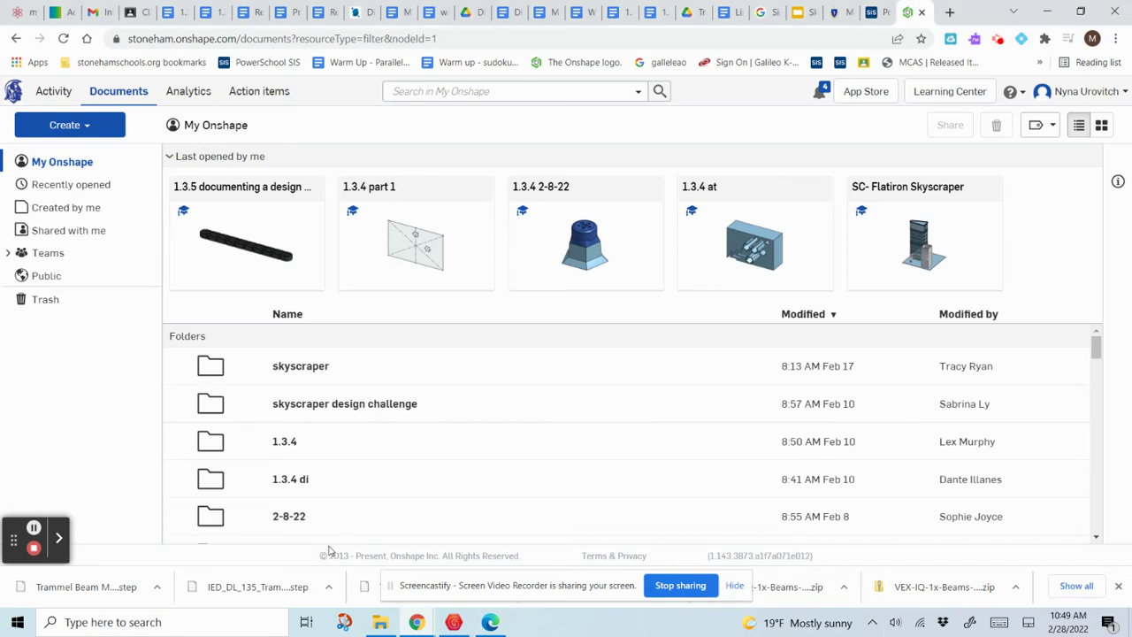
{"action": "left_click", "coordinate": [64, 124]}
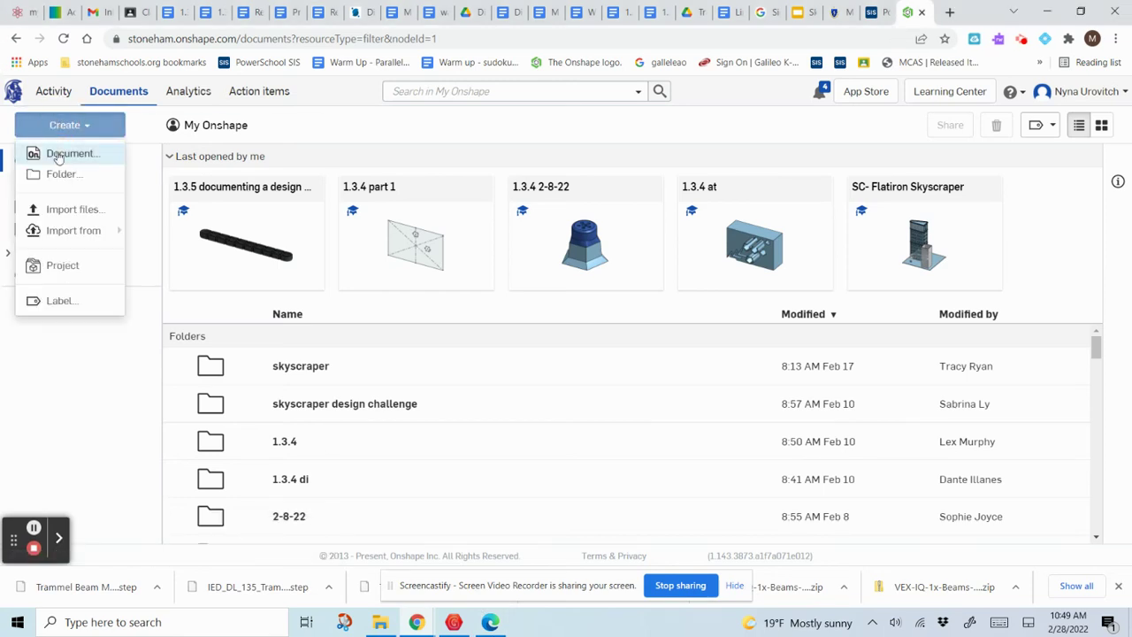
{"action": "left_click", "coordinate": [62, 154]}
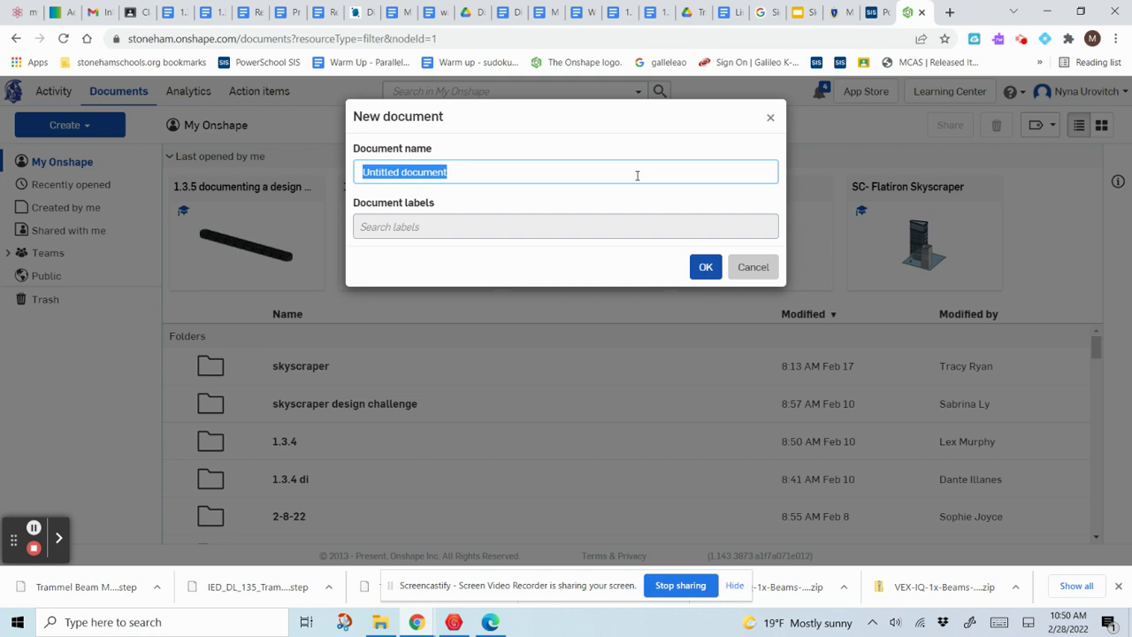
{"action": "key", "text": "BackSpace"}
{"action": "type", "text": "1.3.5 Docum"}
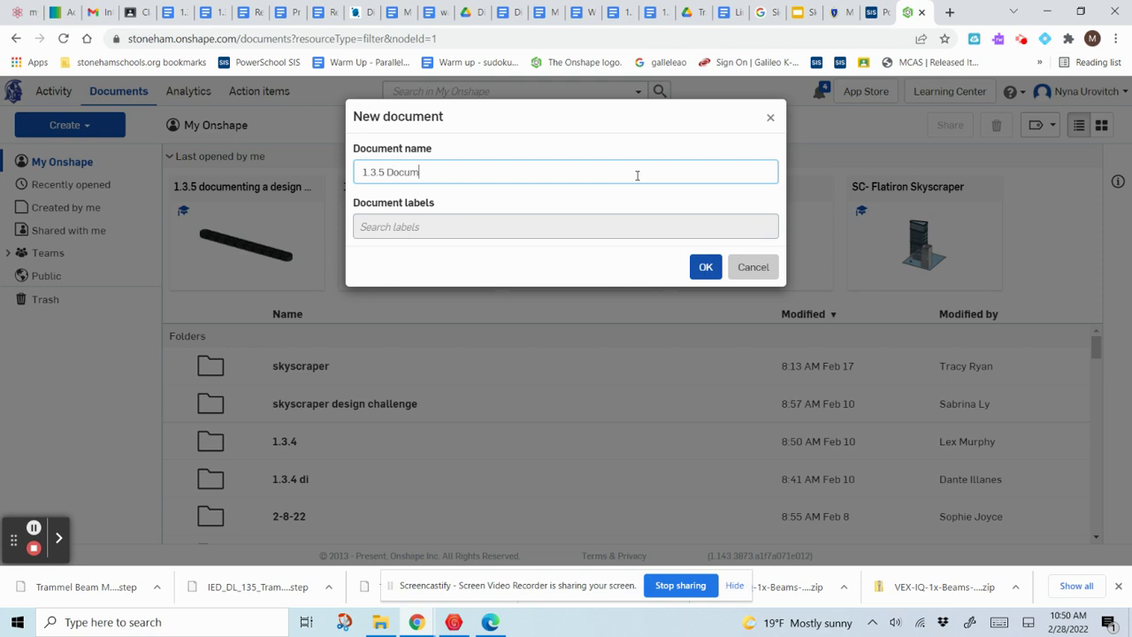
{"action": "type", "text": "Design - part 1"}
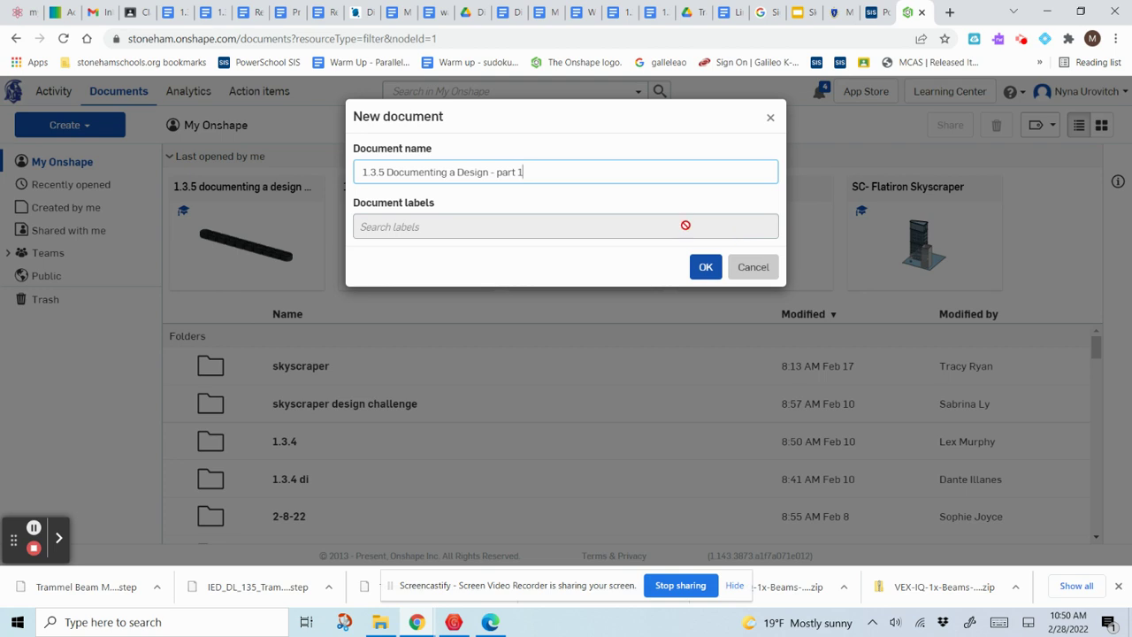
{"action": "left_click", "coordinate": [704, 267]}
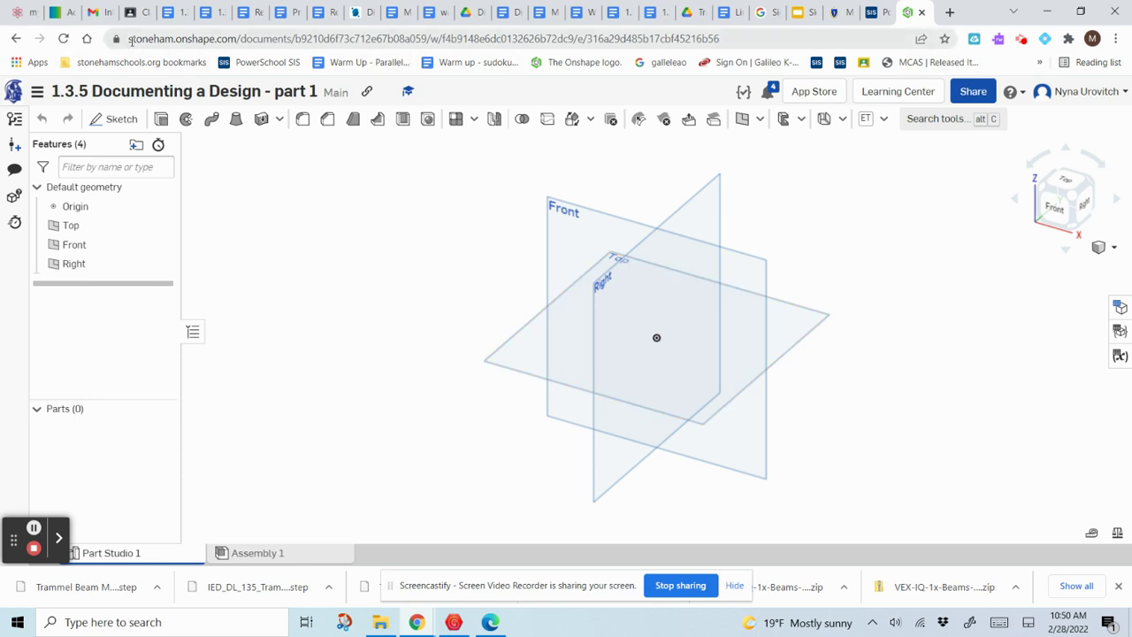
Switch to the Documenting a Design activity in Google Docs and download its linked Trammel Beam Mk 2.step file from Google Drive.
{"action": "left_click", "coordinate": [170, 14]}
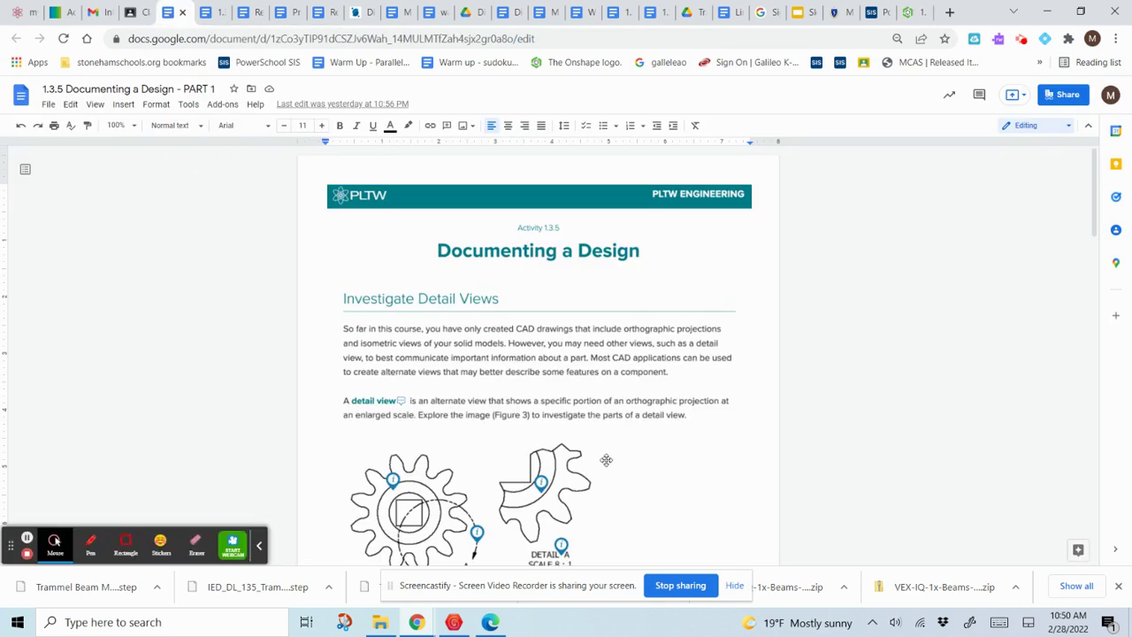
{"action": "scroll", "coordinate": [616, 431], "scroll_direction": "down", "scroll_amount": 4}
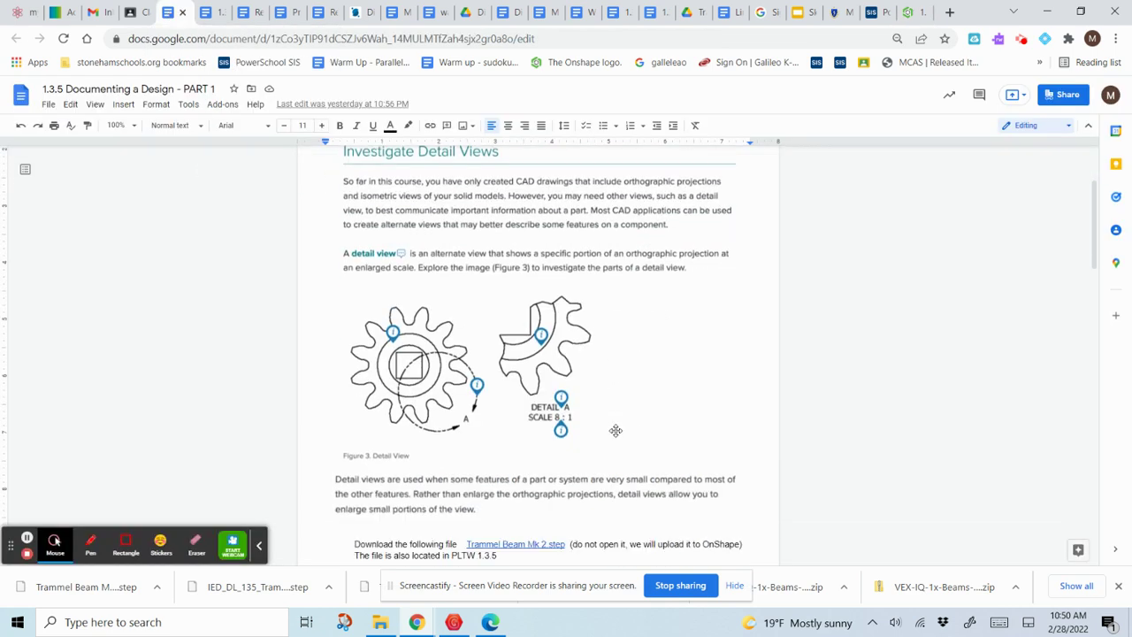
{"action": "scroll", "coordinate": [616, 431], "scroll_direction": "down", "scroll_amount": 1}
{"action": "scroll", "coordinate": [617, 431], "scroll_direction": "down", "scroll_amount": 1}
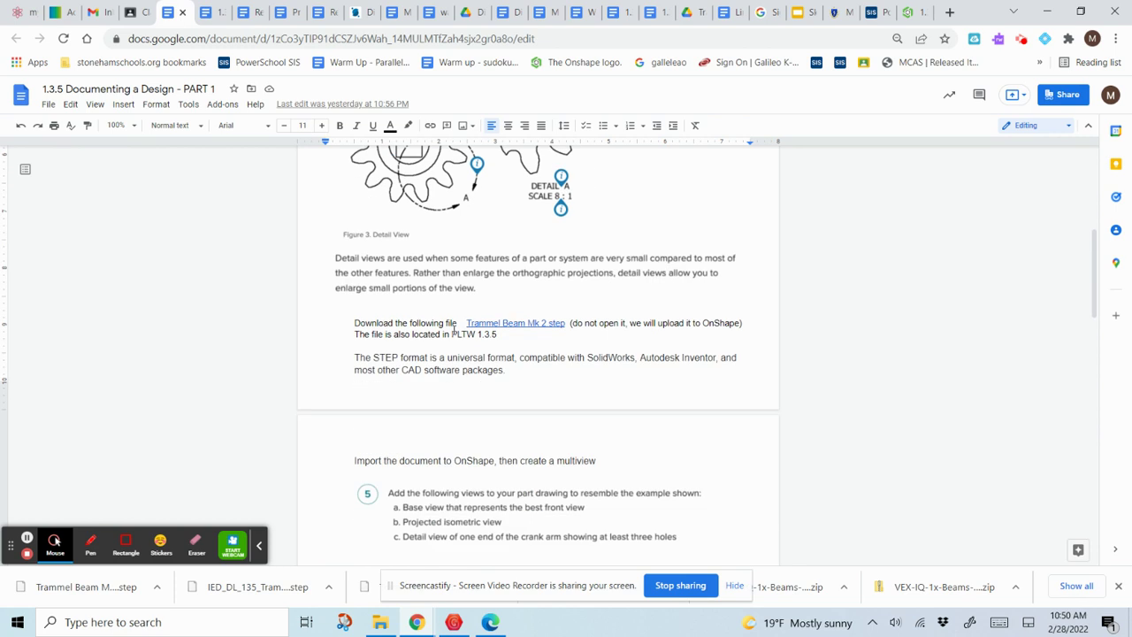
{"action": "left_click", "coordinate": [529, 323]}
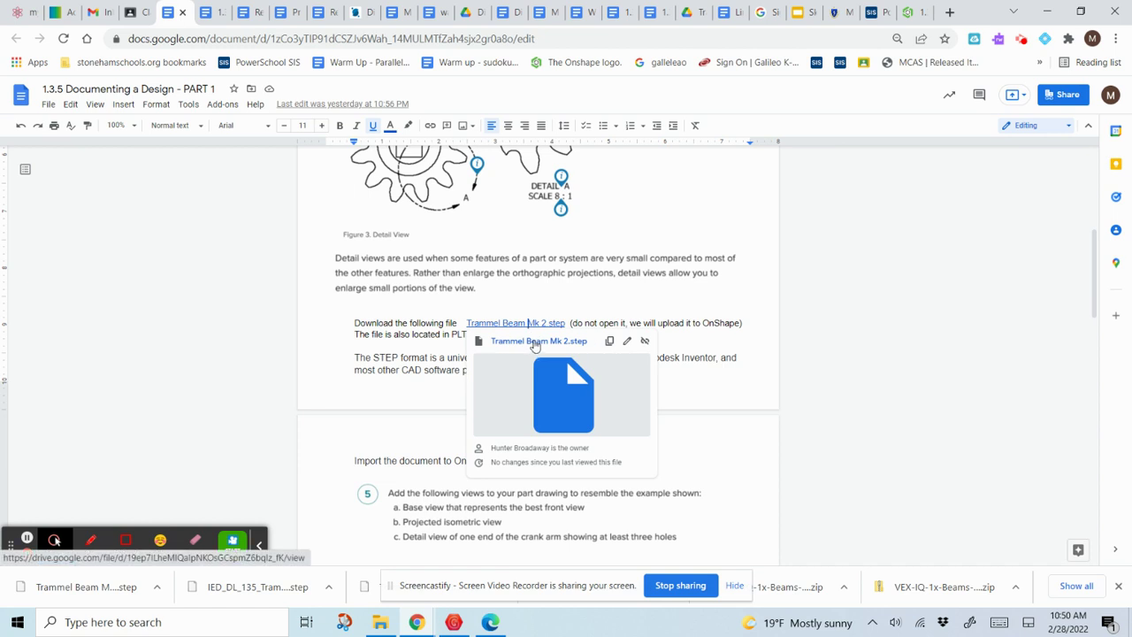
{"action": "left_click", "coordinate": [534, 342]}
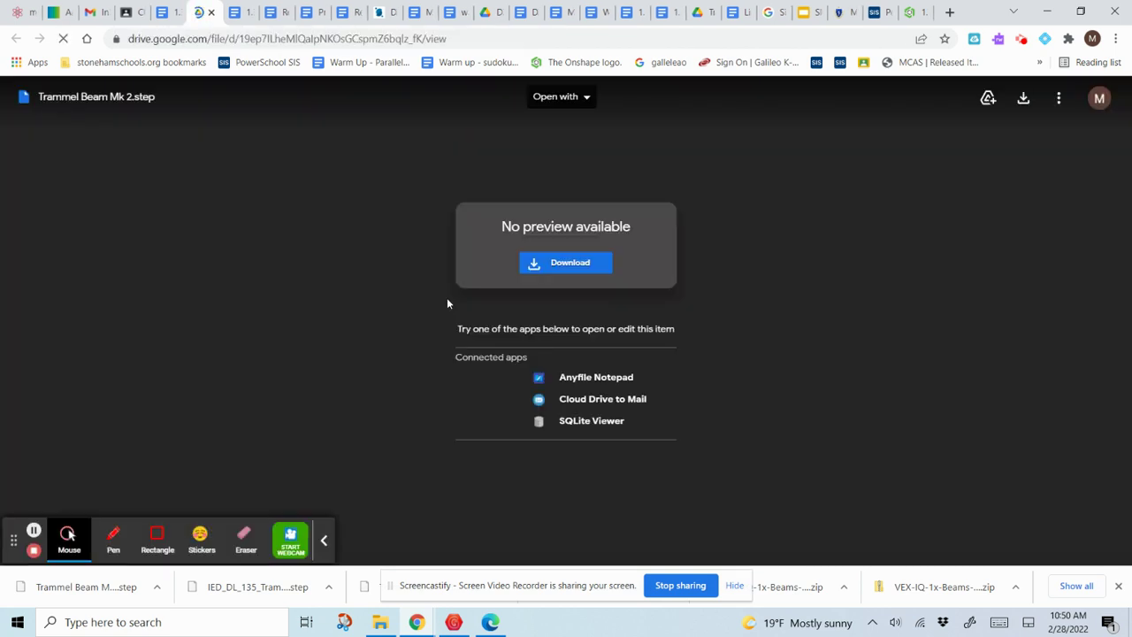
{"action": "left_click", "coordinate": [531, 264]}
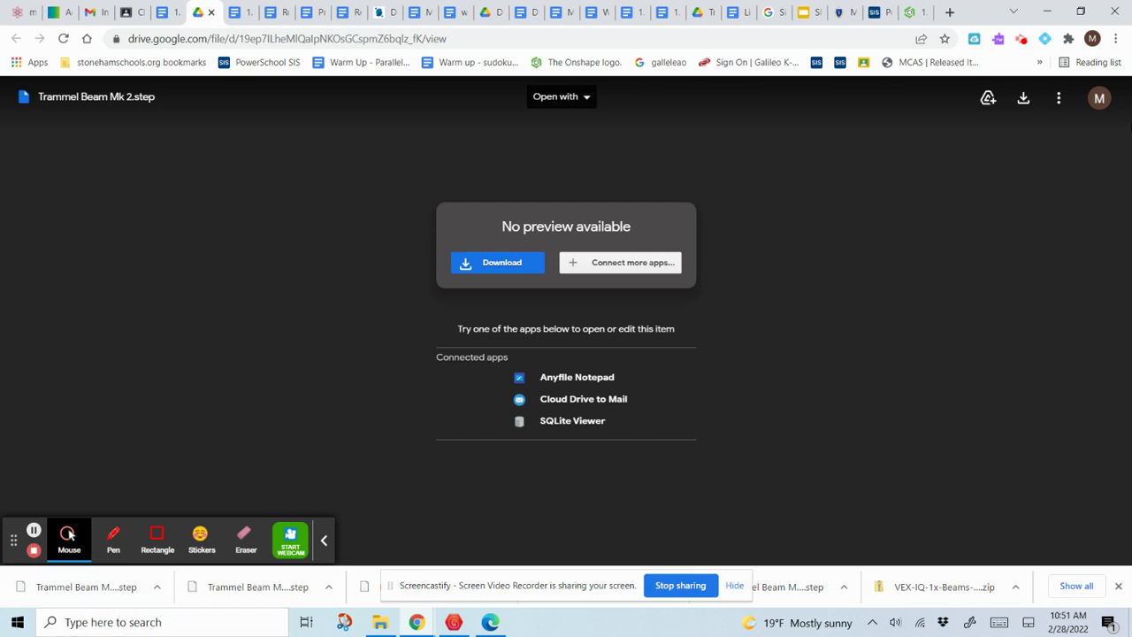
Switch back to Onshape and import Trammel Beam Mk 2 (5).step from Downloads into this document, without combining it to a single Part Studio.
{"action": "left_click", "coordinate": [910, 13]}
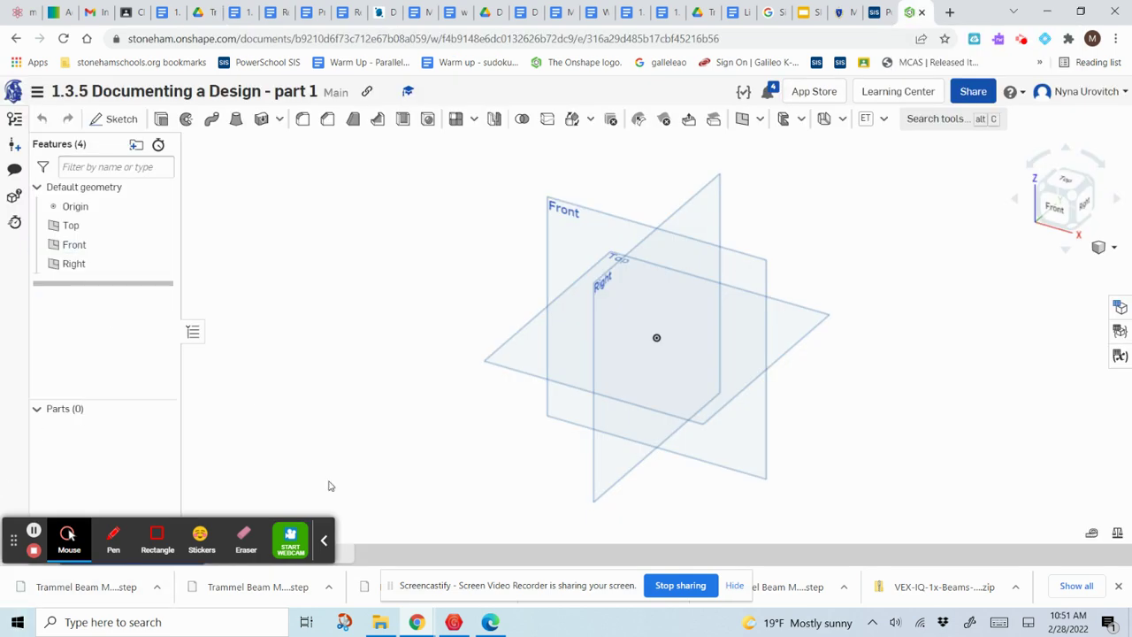
{"action": "left_click", "coordinate": [326, 541]}
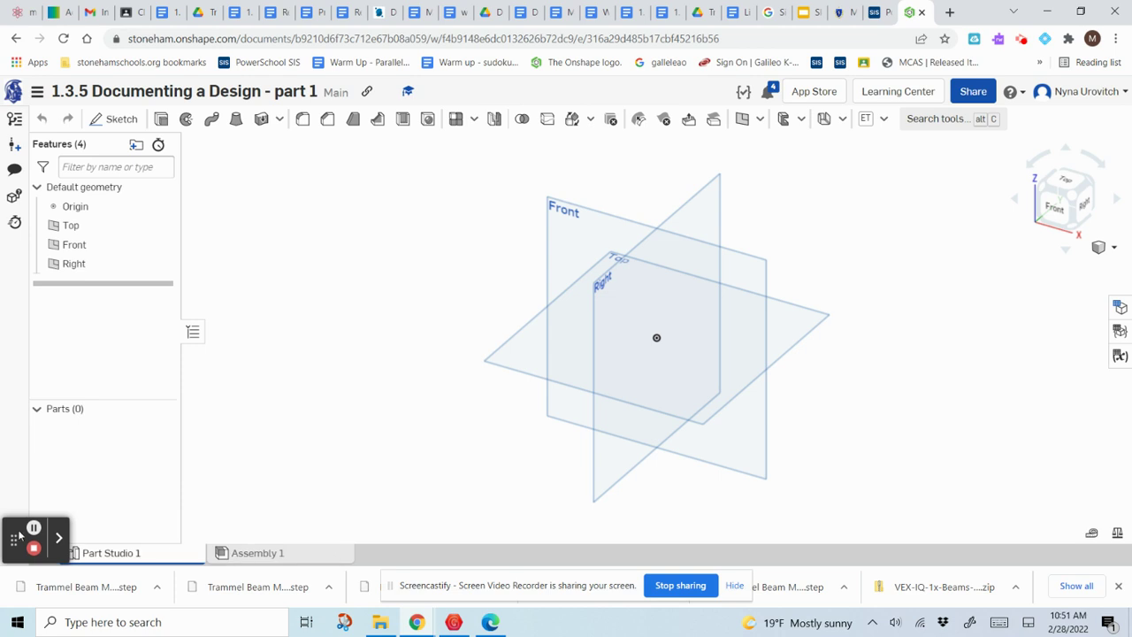
{"action": "left_click_drag", "start_coordinate": [24, 541], "coordinate": [43, 480]}
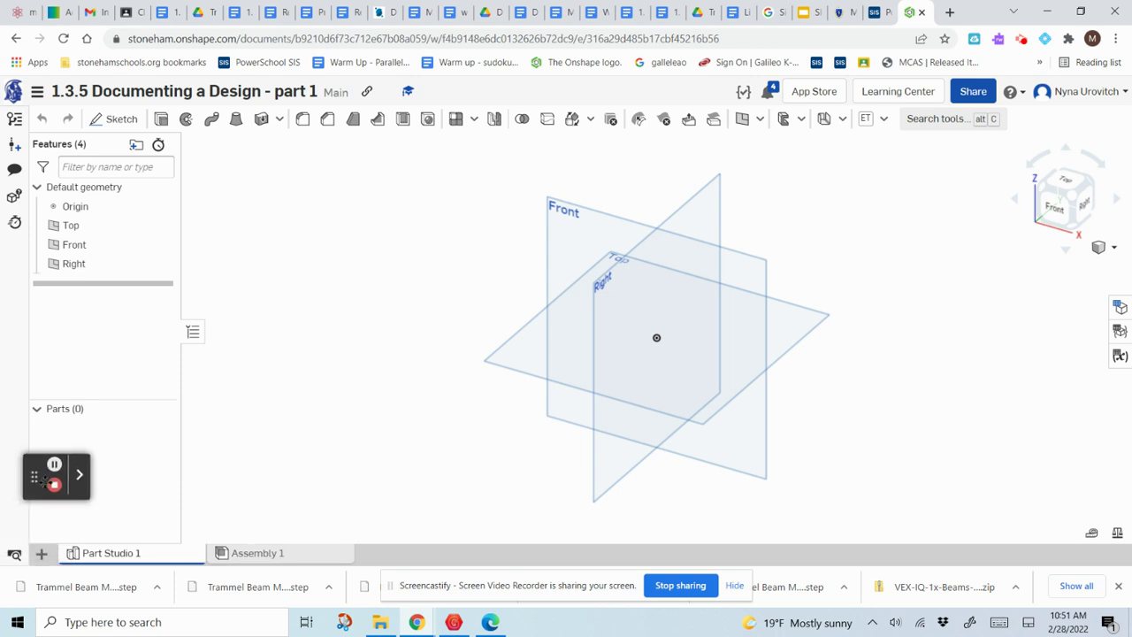
{"action": "left_click", "coordinate": [40, 555]}
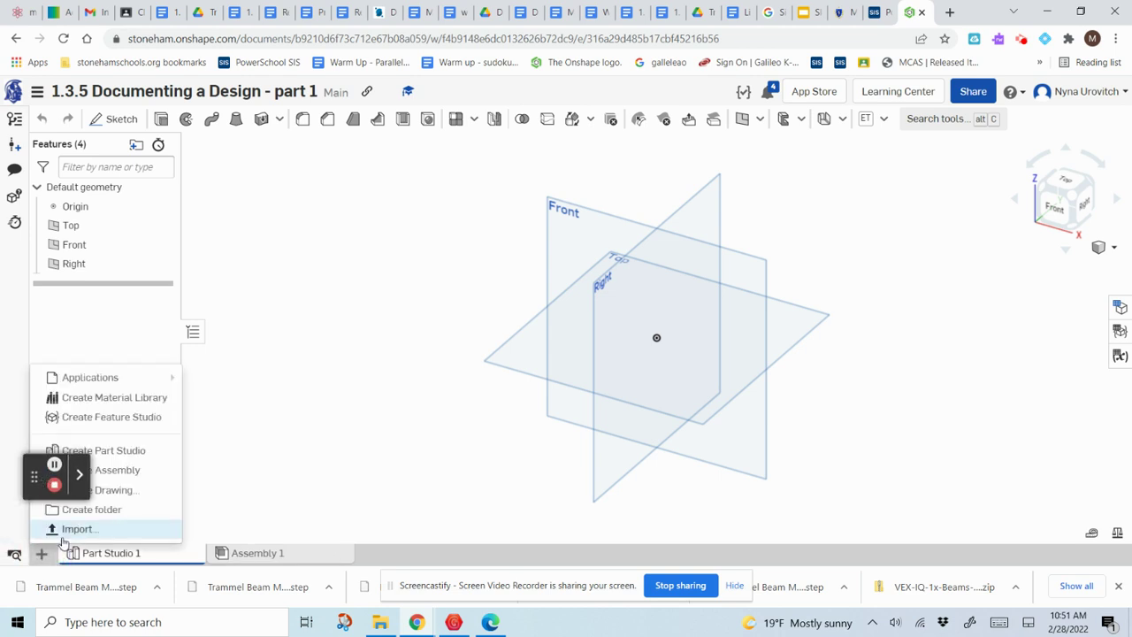
{"action": "left_click", "coordinate": [75, 532]}
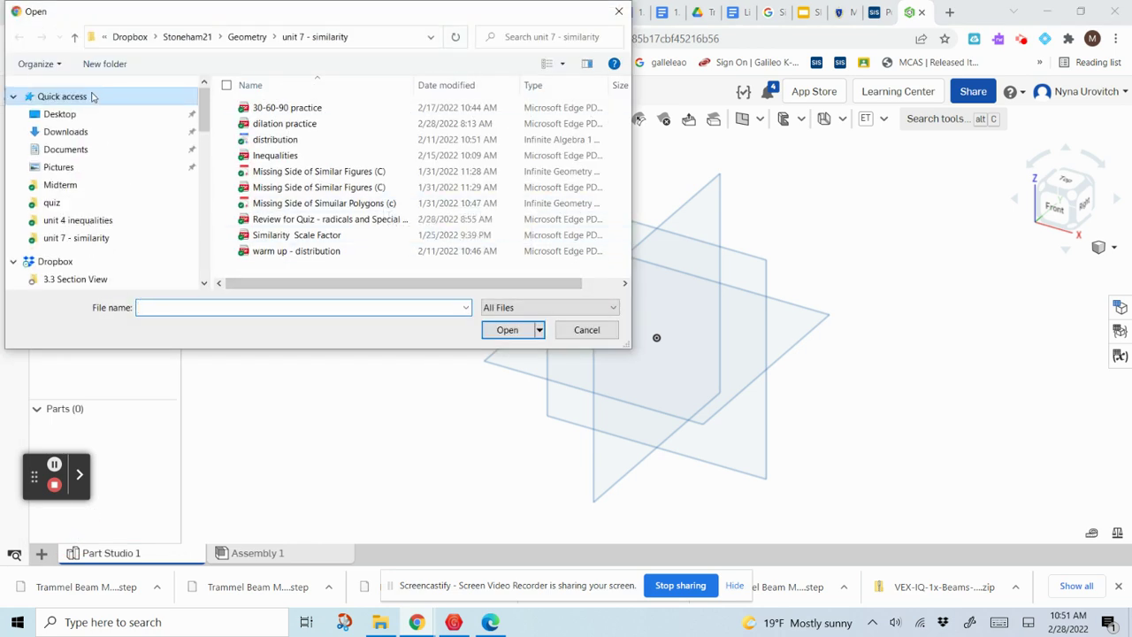
{"action": "left_click", "coordinate": [88, 134]}
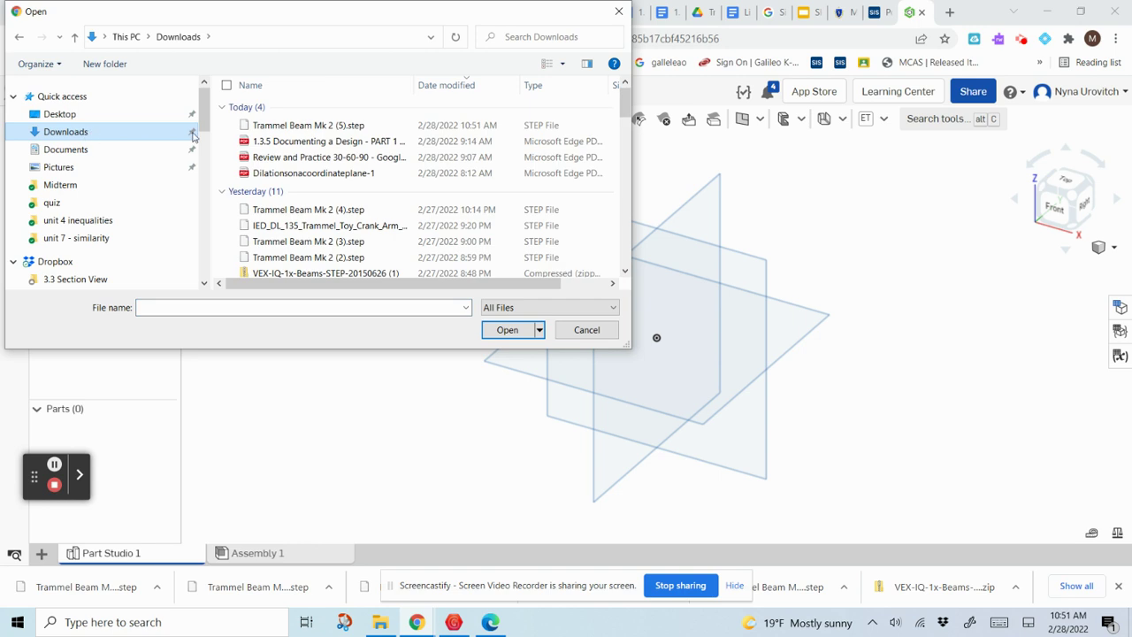
{"action": "left_click", "coordinate": [334, 129]}
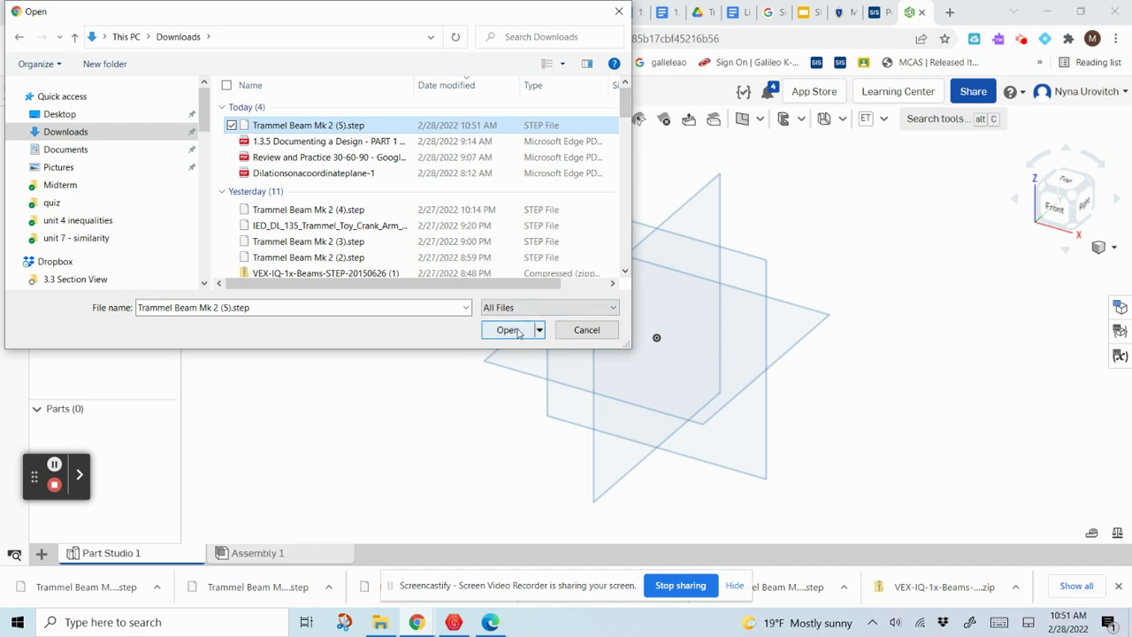
{"action": "left_click", "coordinate": [513, 330]}
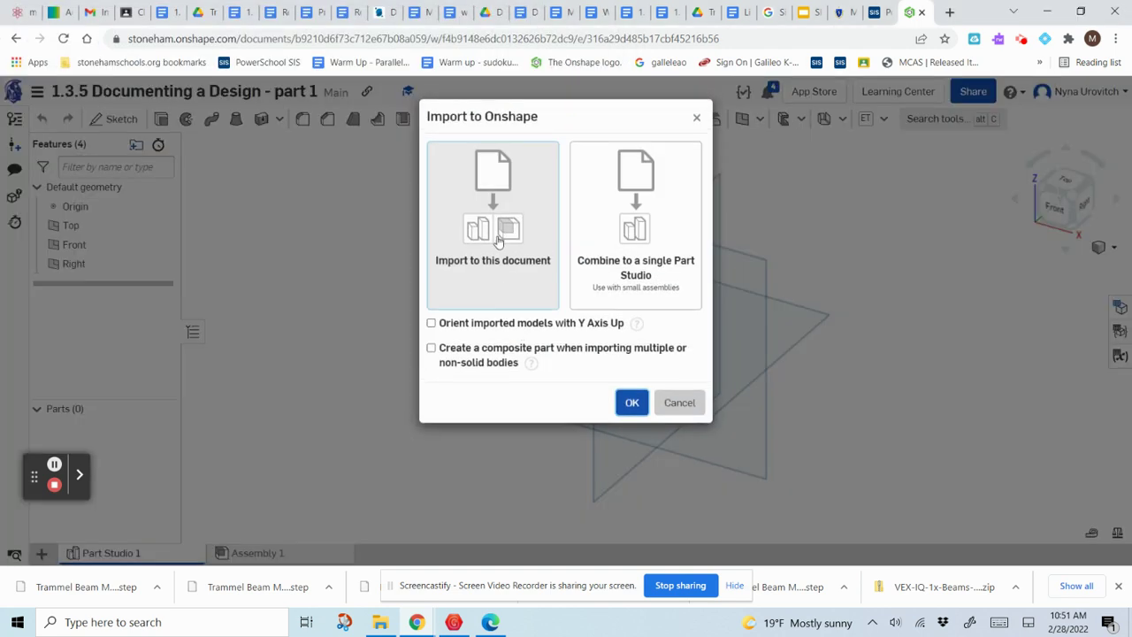
{"action": "left_click", "coordinate": [500, 260]}
{"action": "left_click", "coordinate": [632, 402]}
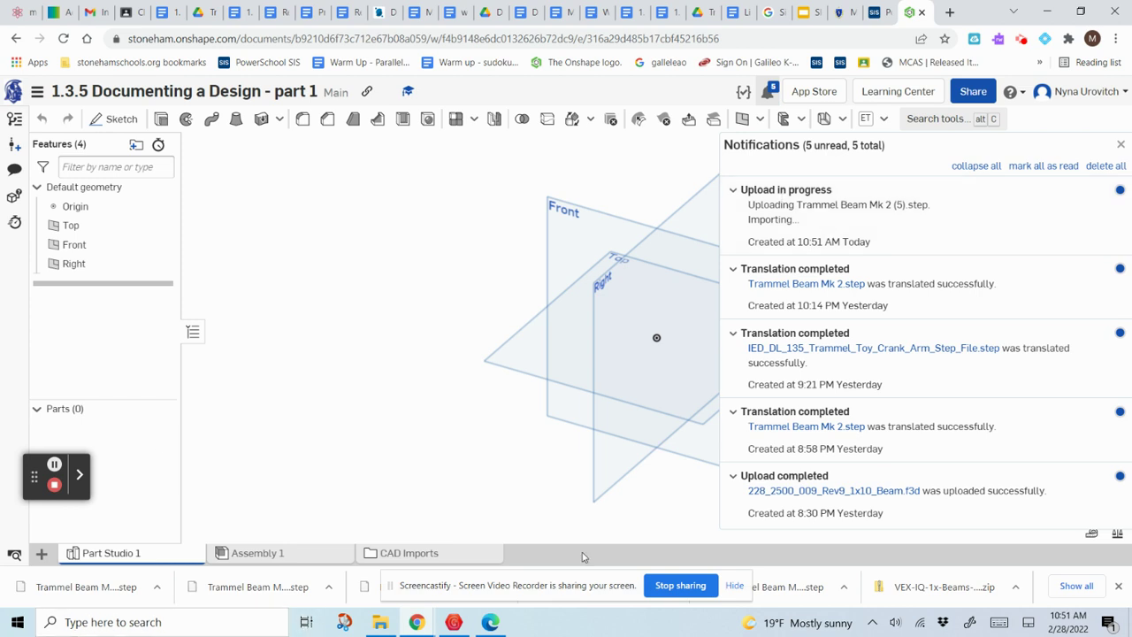
{"action": "mouse_move", "coordinate": [126, 558]}
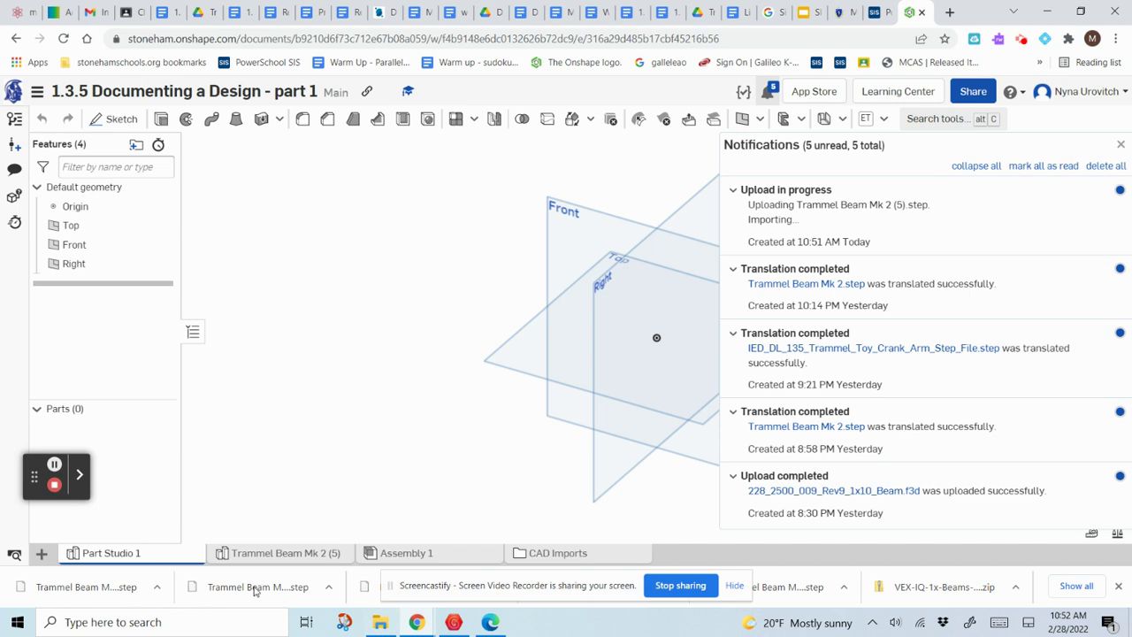
{"action": "mouse_move", "coordinate": [273, 558]}
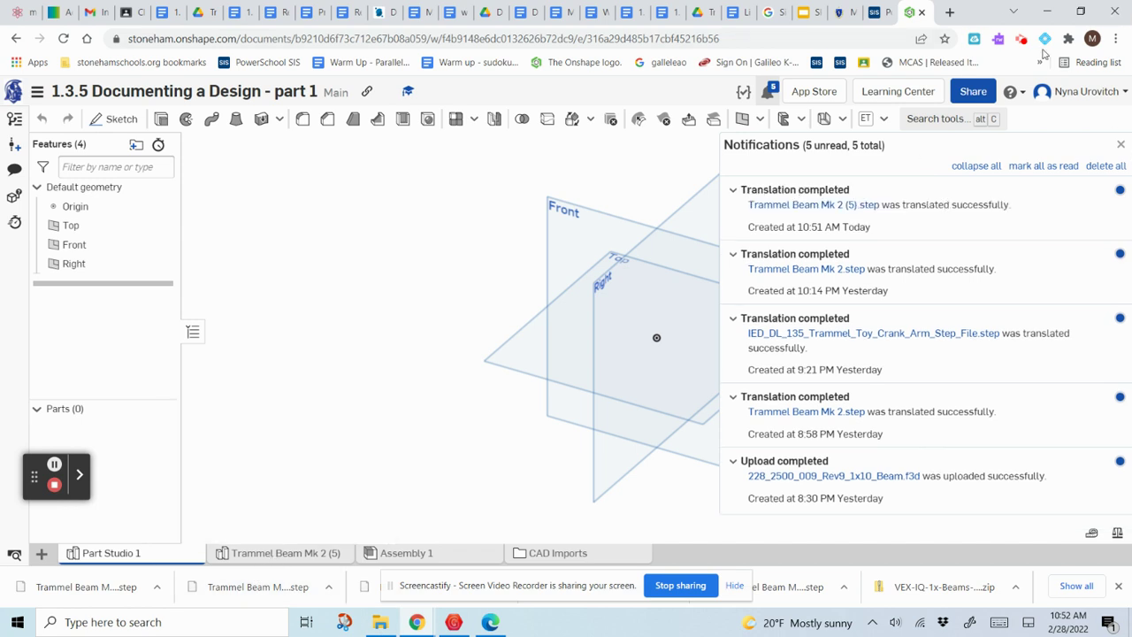
{"action": "left_click", "coordinate": [1122, 146]}
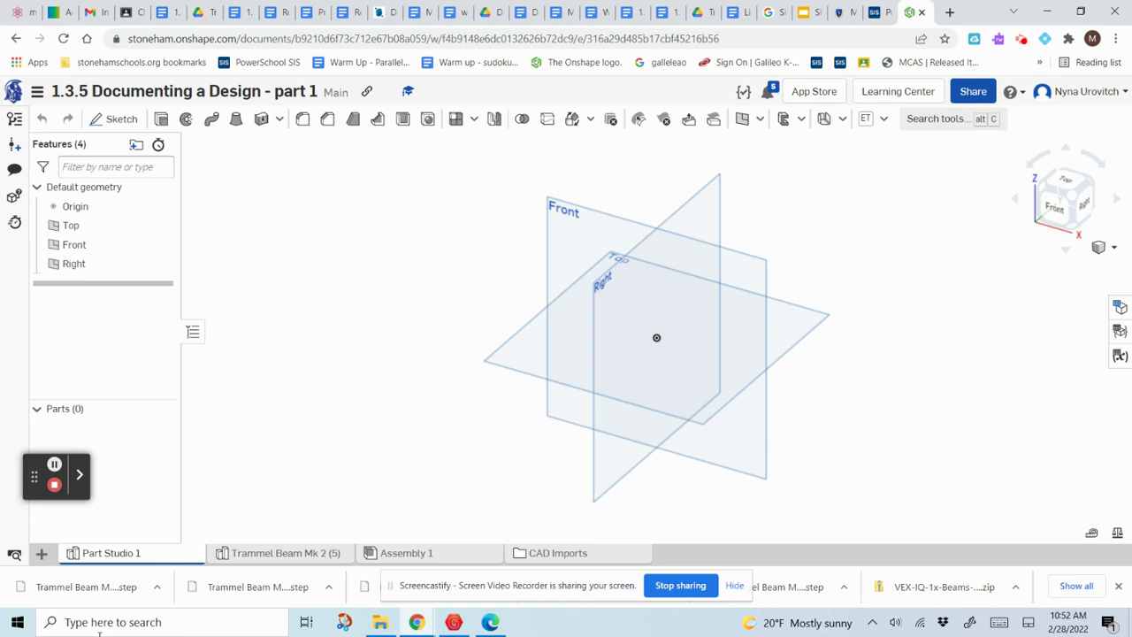
Open the imported Trammel Beam Mk 2 (5) part studio and examine the beam up close, from the top and in isometric view.
{"action": "left_click", "coordinate": [295, 553]}
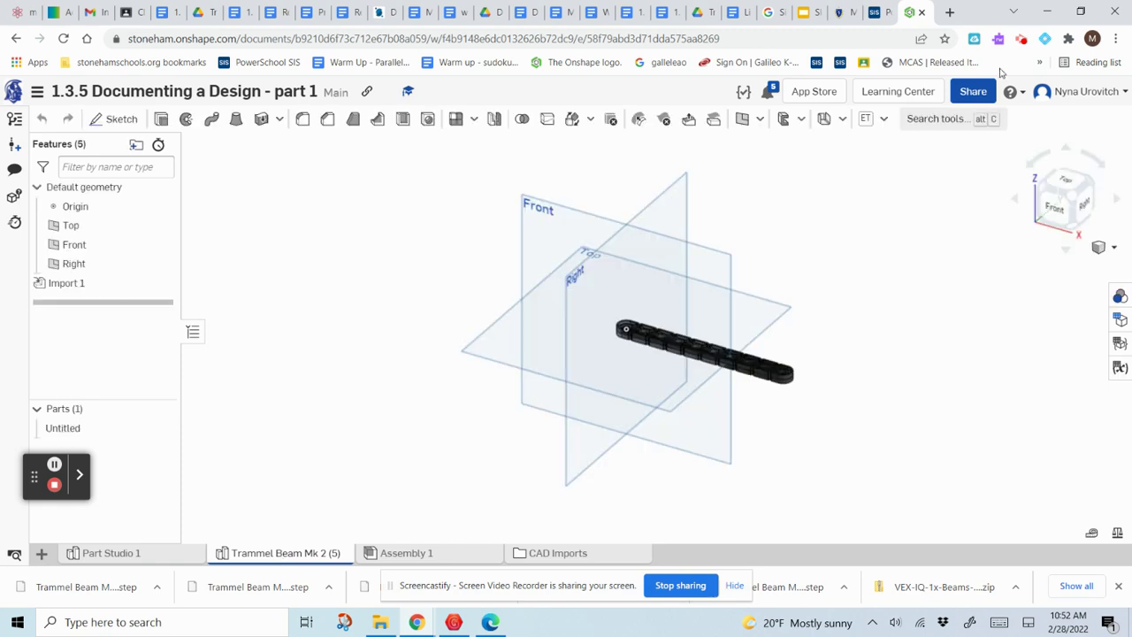
{"action": "scroll", "coordinate": [827, 369], "scroll_direction": "up", "scroll_amount": 3}
{"action": "scroll", "coordinate": [828, 369], "scroll_direction": "up", "scroll_amount": 2}
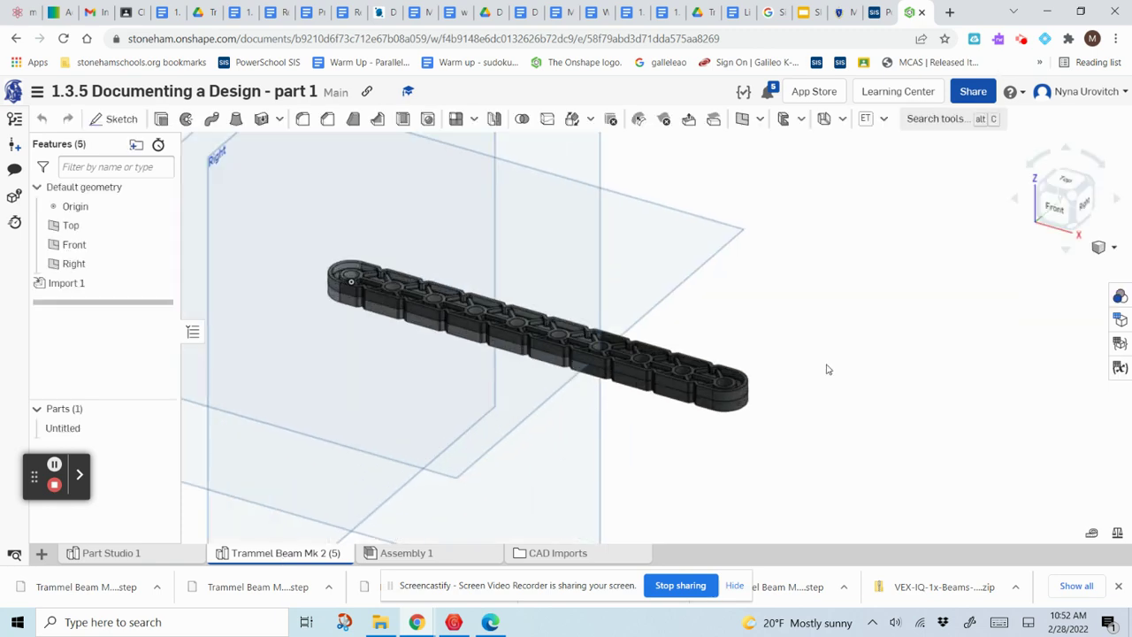
{"action": "scroll", "coordinate": [828, 369], "scroll_direction": "down", "scroll_amount": 5}
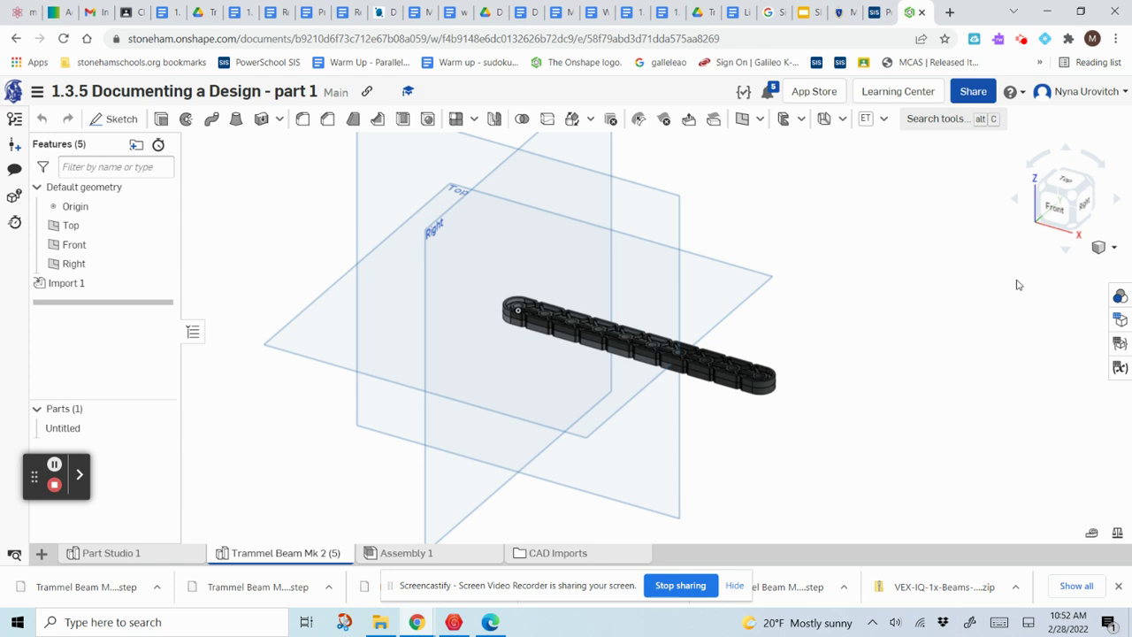
{"action": "left_click", "coordinate": [1071, 182]}
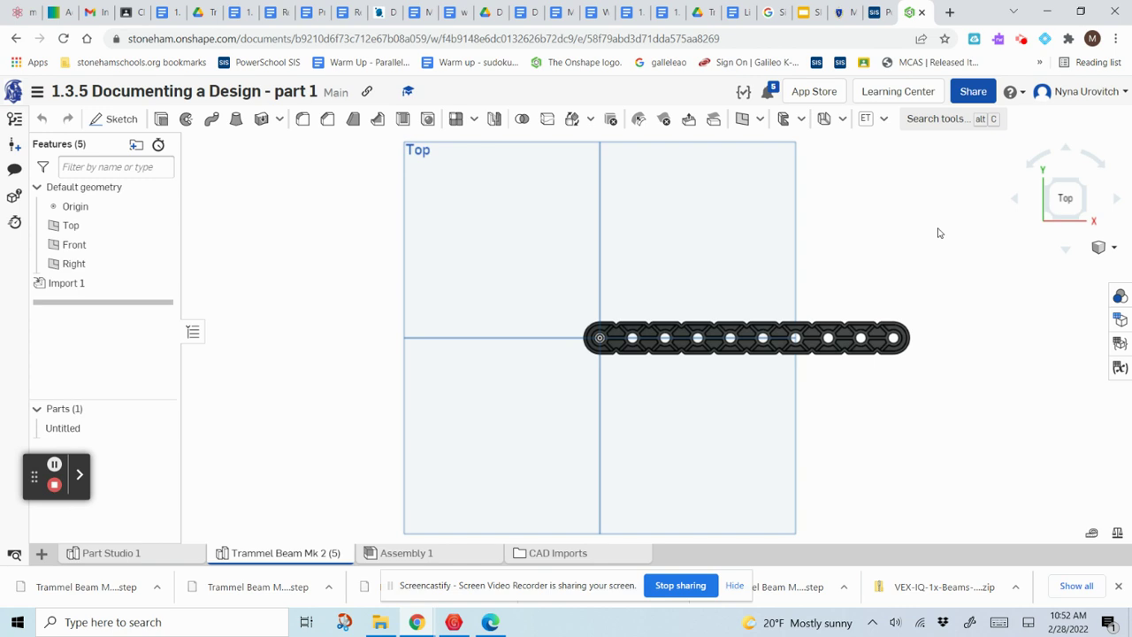
{"action": "left_click", "coordinate": [1111, 248]}
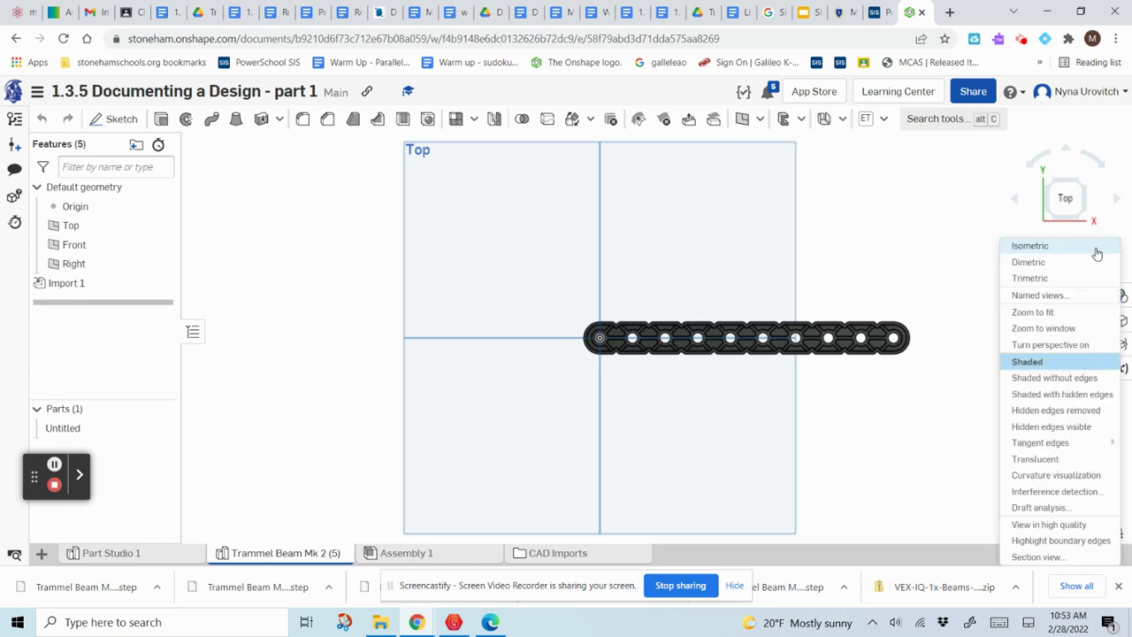
{"action": "left_click", "coordinate": [1097, 247]}
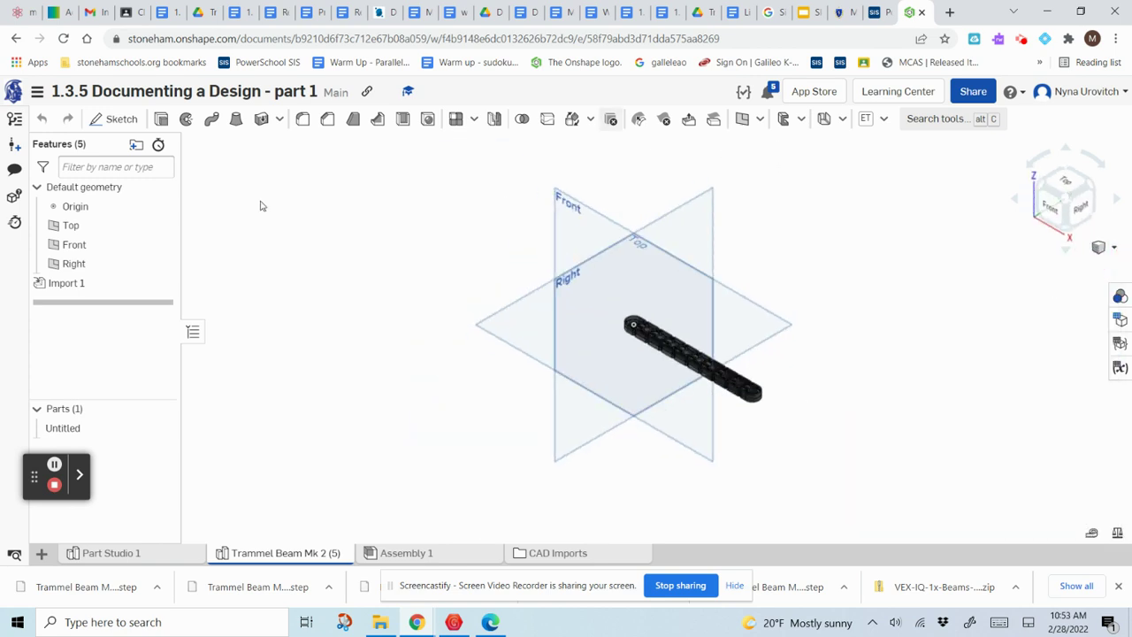
{"action": "left_click", "coordinate": [40, 554]}
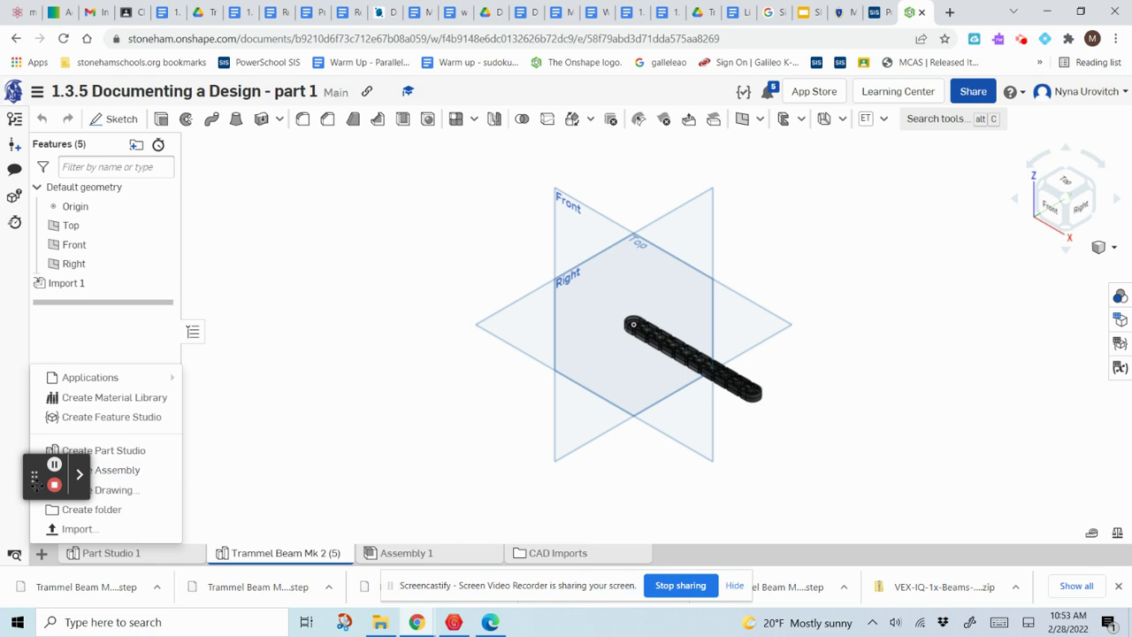
{"action": "left_click_drag", "start_coordinate": [34, 479], "coordinate": [1077, 99]}
{"action": "key", "text": "Escape"}
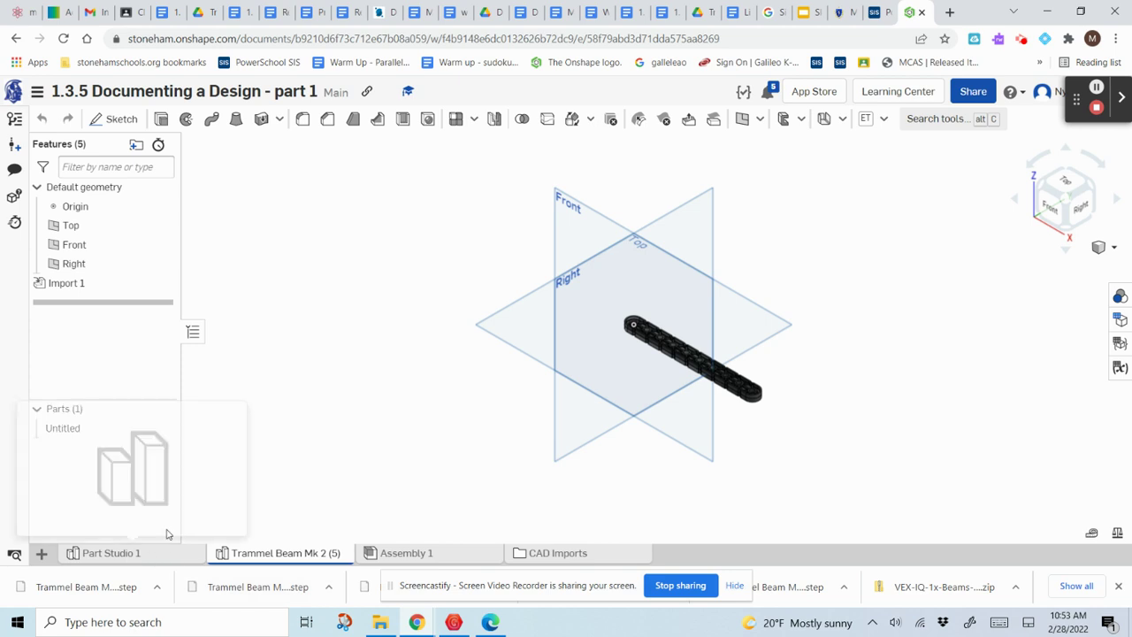
Create a new drawing from the ANSI_A_INCH.dwt template with no views.
{"action": "left_click", "coordinate": [42, 553]}
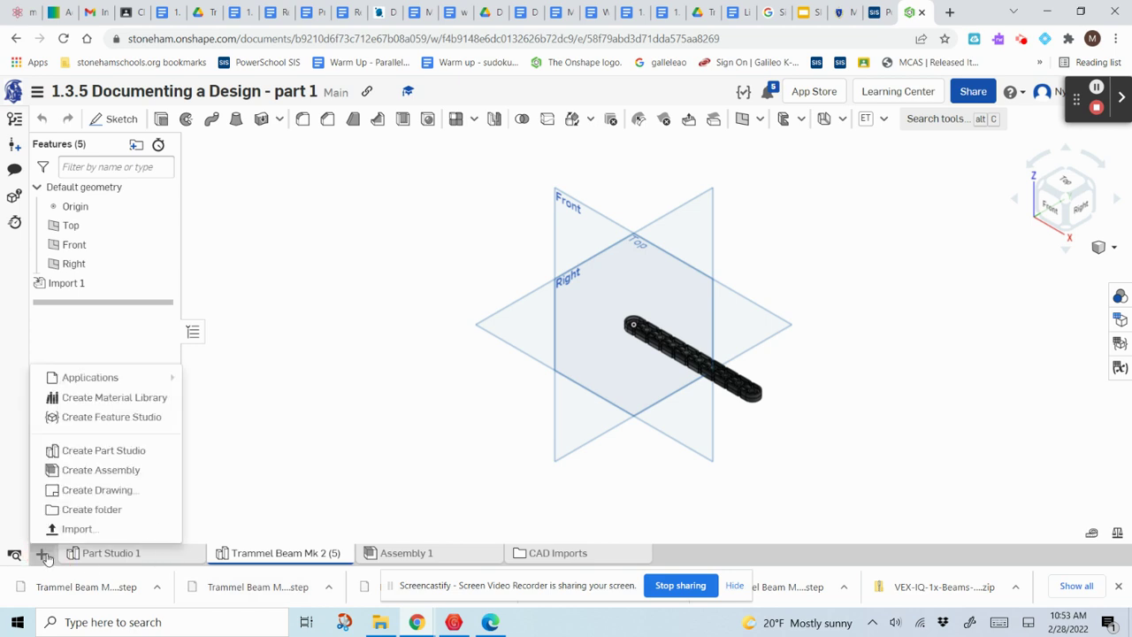
{"action": "left_click", "coordinate": [99, 489]}
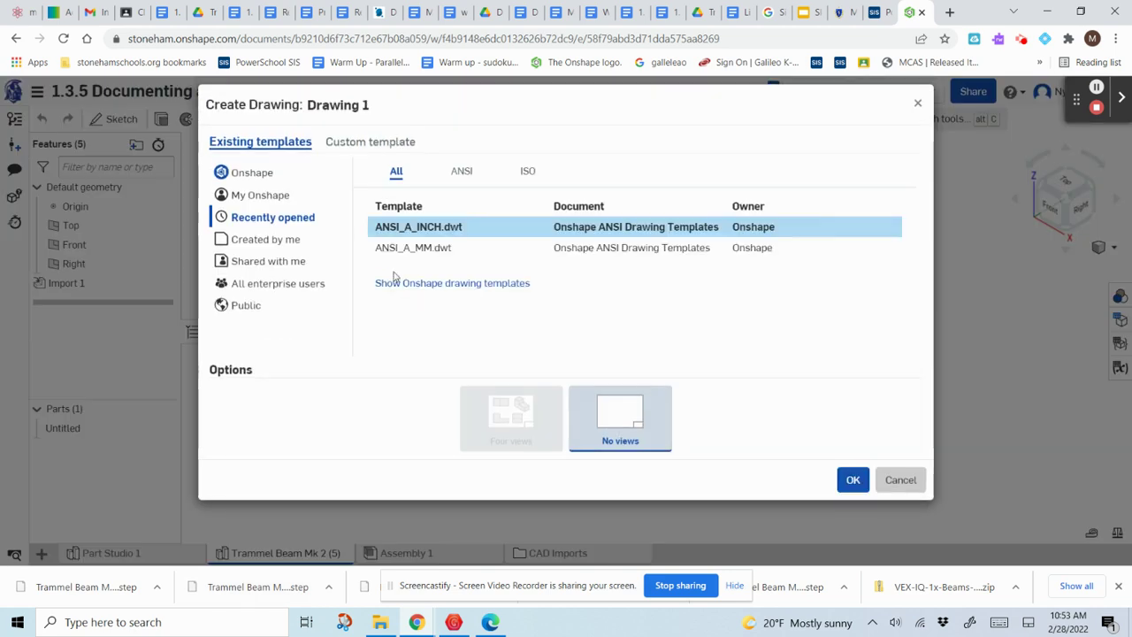
{"action": "left_click", "coordinate": [527, 232]}
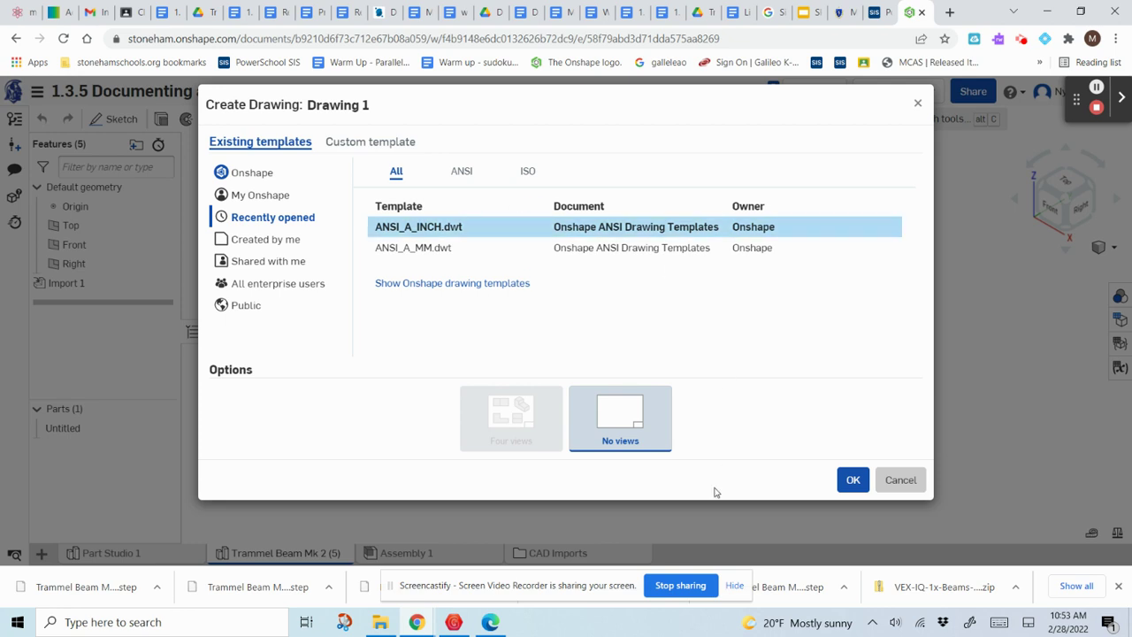
{"action": "left_click", "coordinate": [643, 439]}
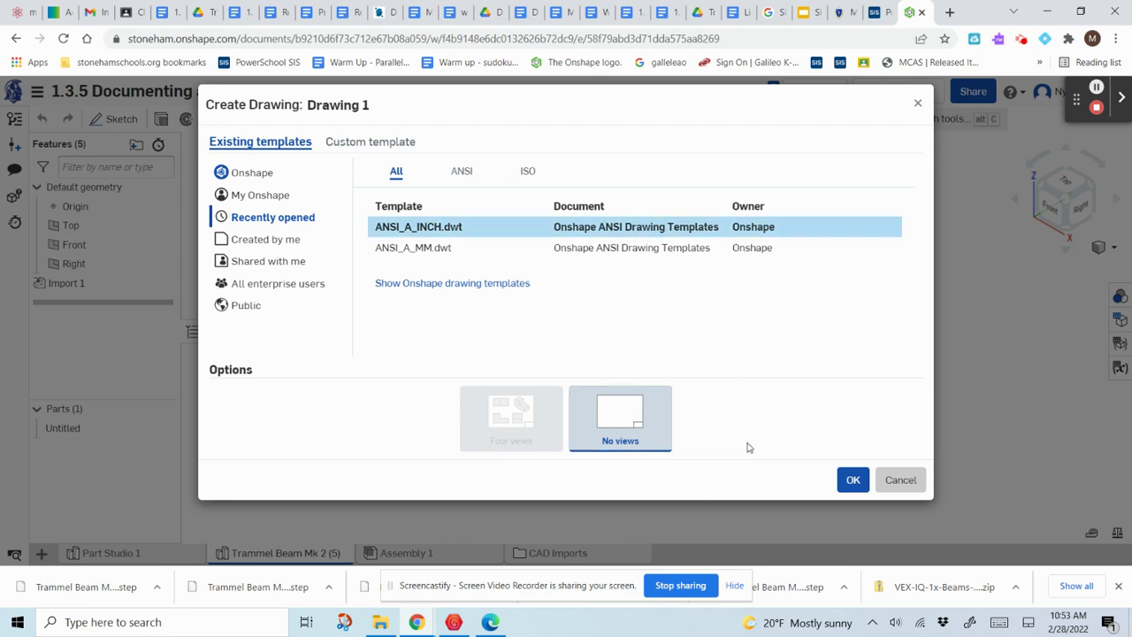
{"action": "left_click", "coordinate": [849, 480]}
{"action": "left_click", "coordinate": [853, 480]}
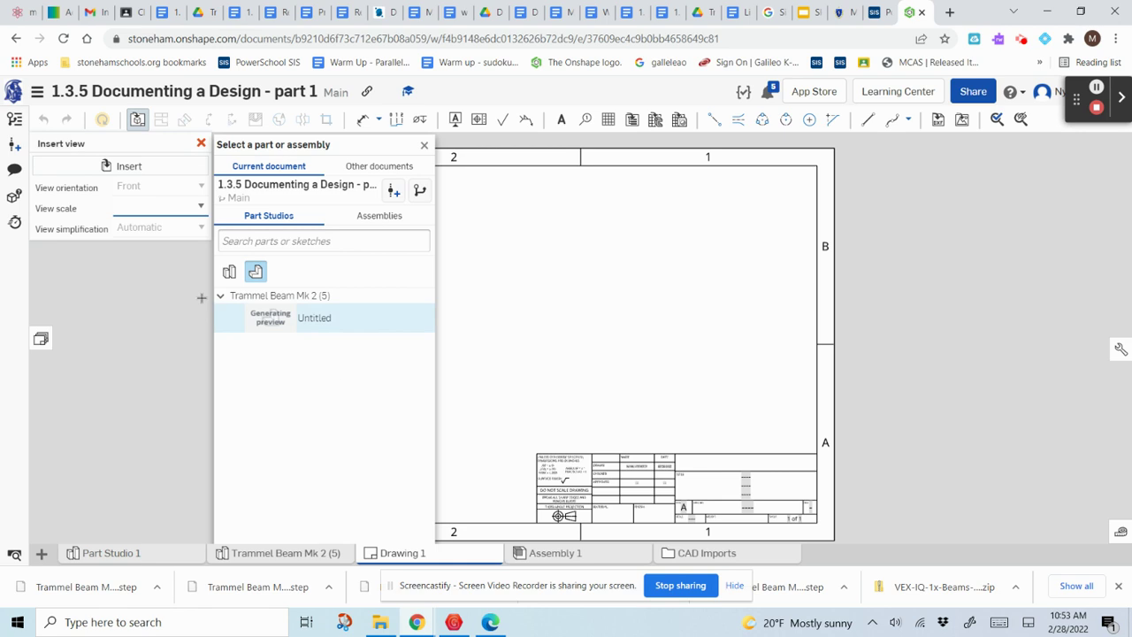
Insert a top view of the Trammel Beam part at 1:2 scale in the lower sheet area and project a view above it.
{"action": "left_click", "coordinate": [277, 318]}
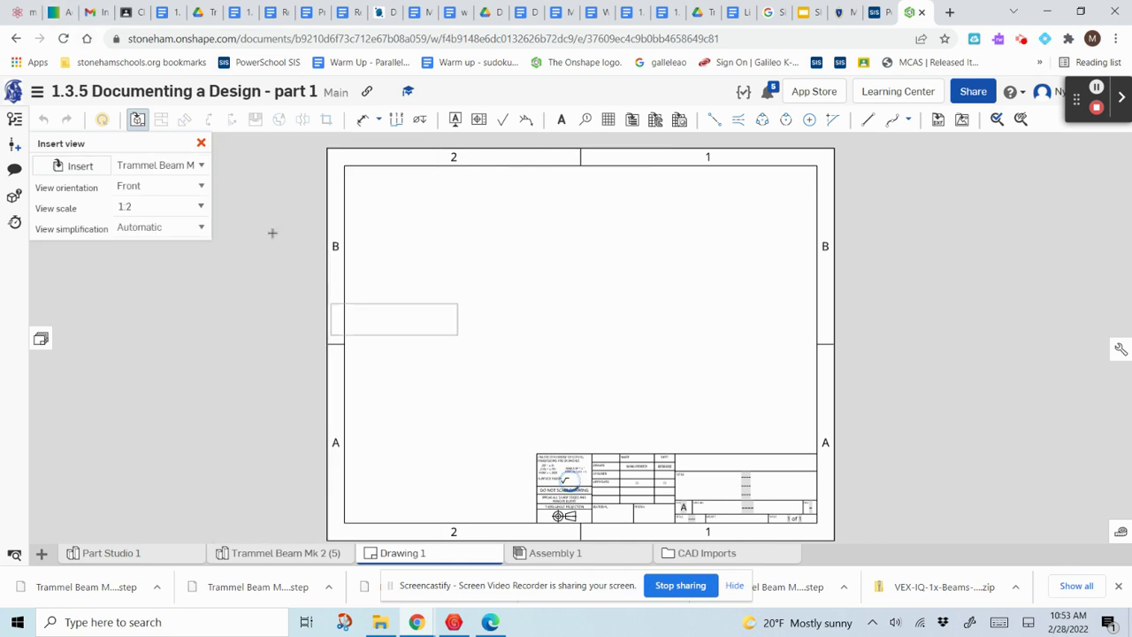
{"action": "left_click", "coordinate": [202, 187]}
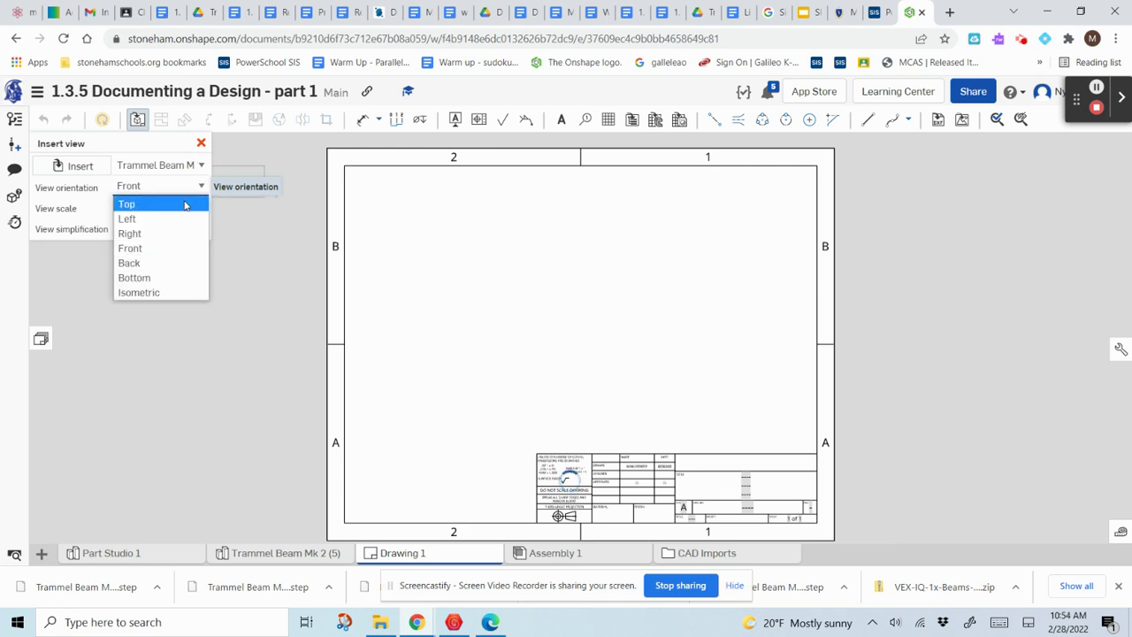
{"action": "left_click", "coordinate": [186, 205]}
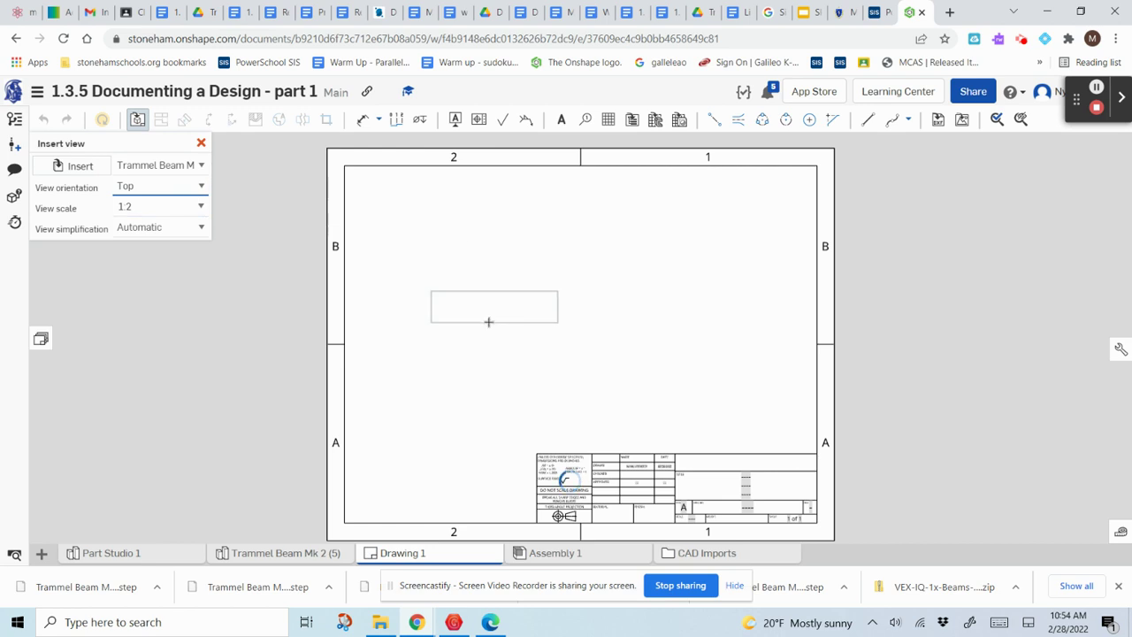
{"action": "left_click", "coordinate": [468, 354]}
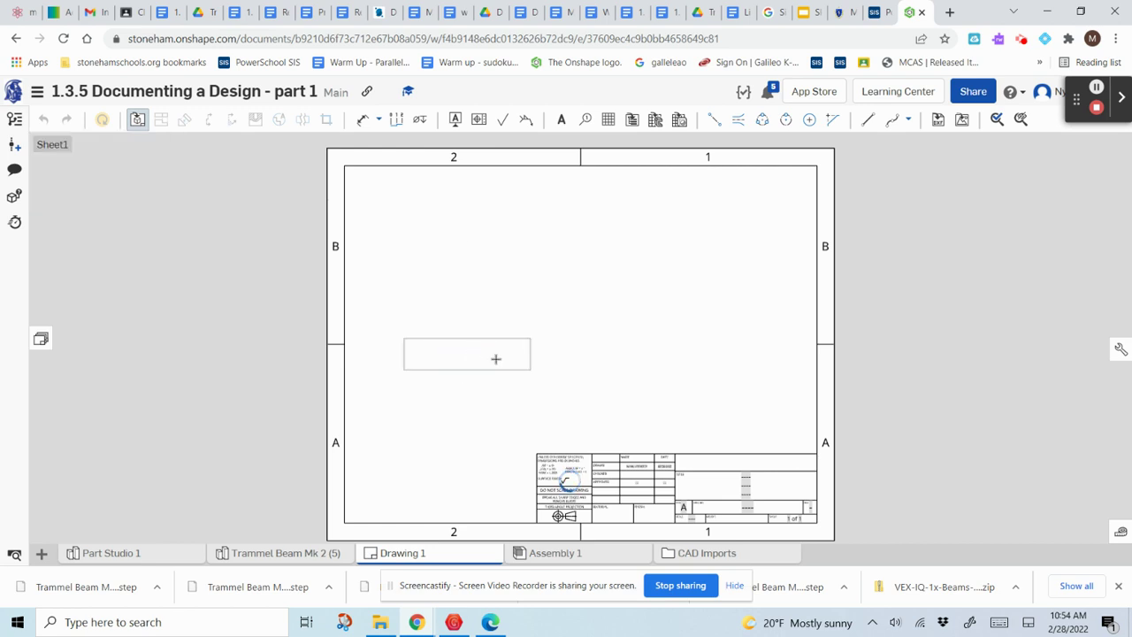
{"action": "scroll", "coordinate": [598, 346], "scroll_direction": "up", "scroll_amount": 1}
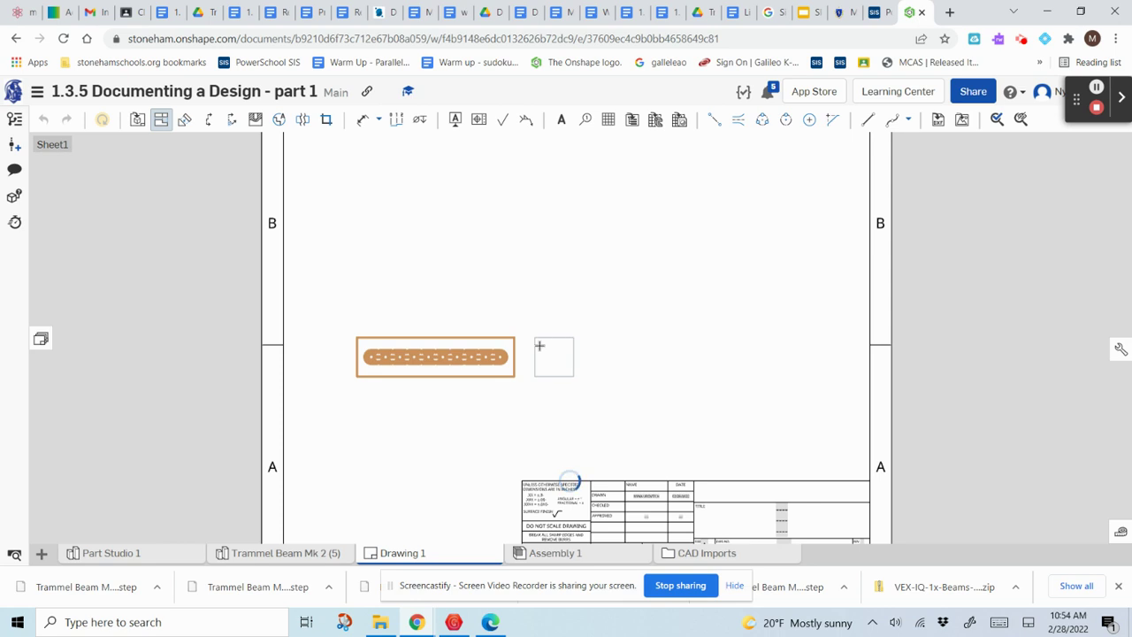
{"action": "left_click", "coordinate": [393, 184]}
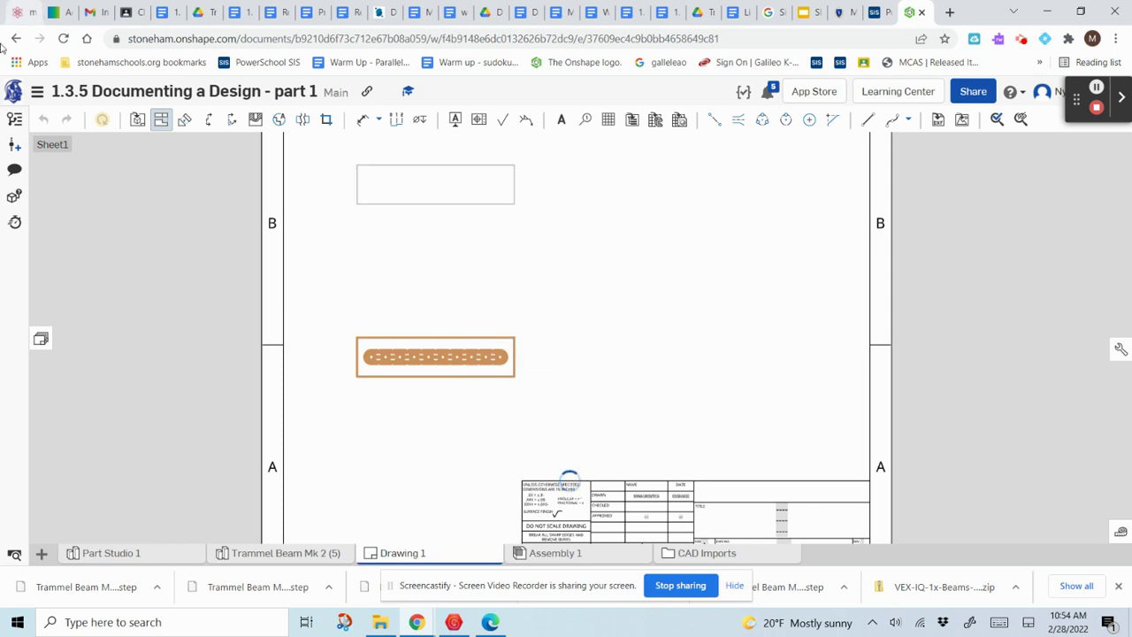
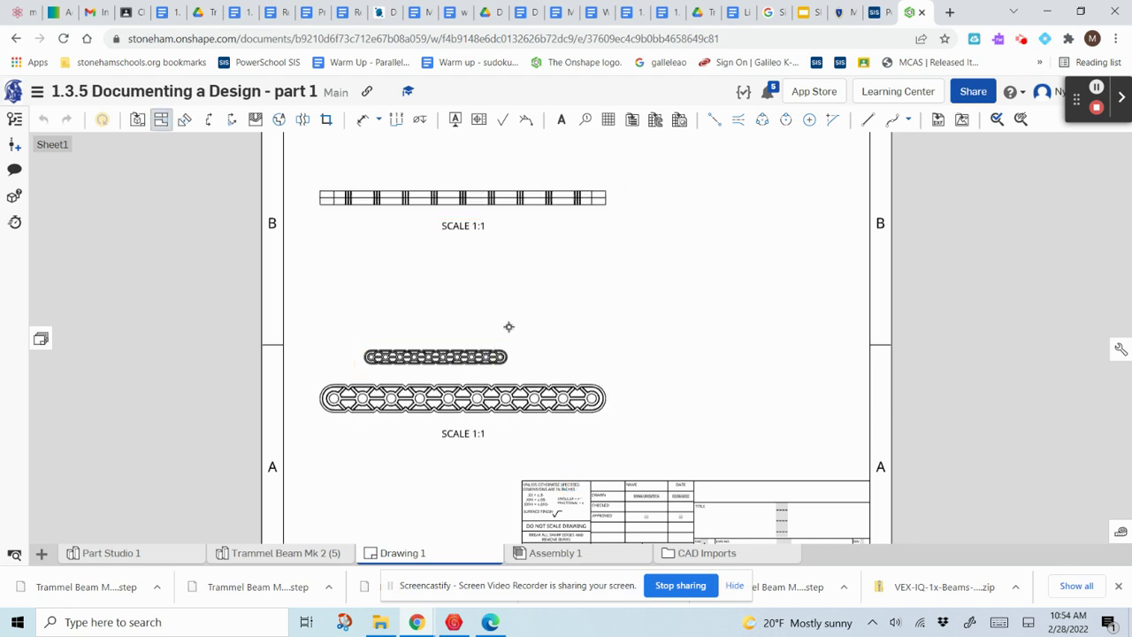
Delete the small extra top view, and project a side view from the 1:1 top view to its right on the sheet.
{"action": "left_click", "coordinate": [161, 119]}
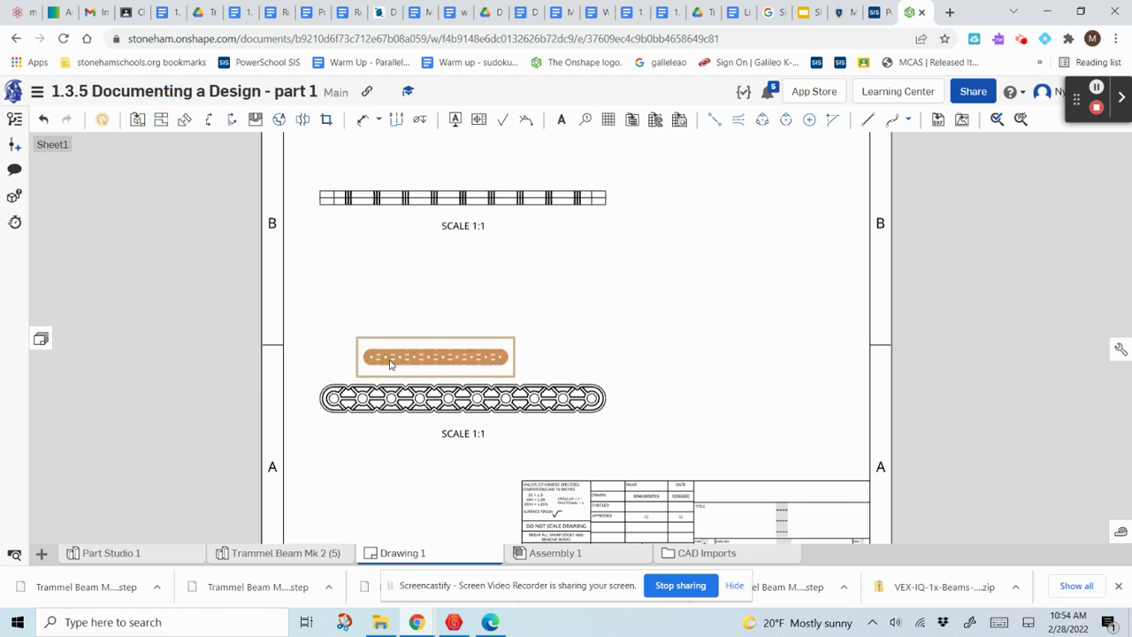
{"action": "key", "text": "Delete"}
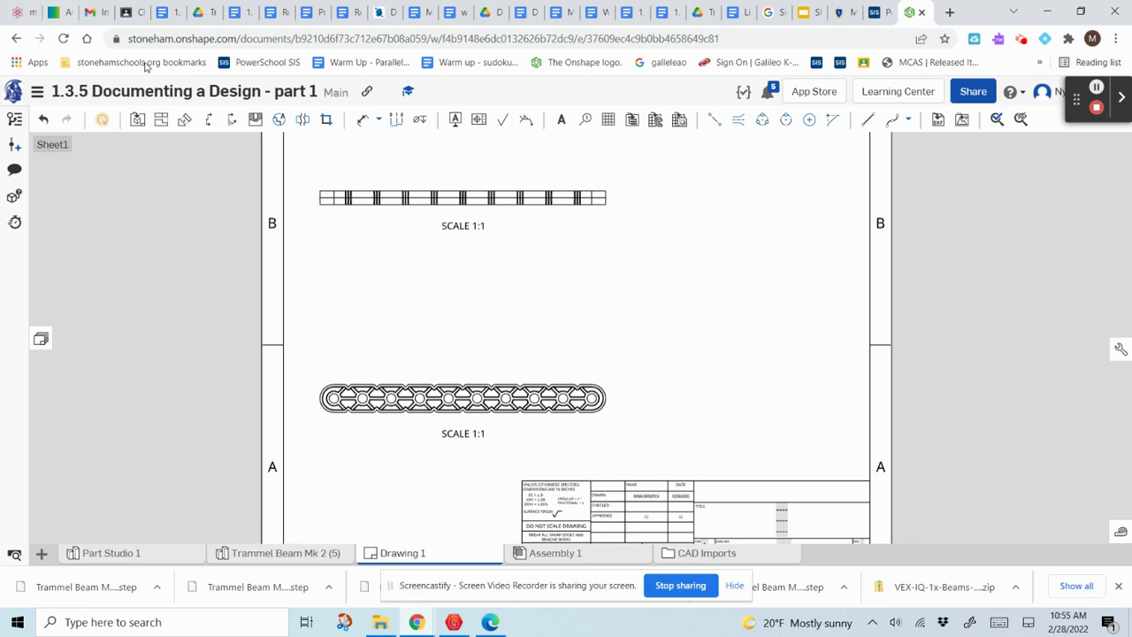
{"action": "left_click", "coordinate": [160, 120]}
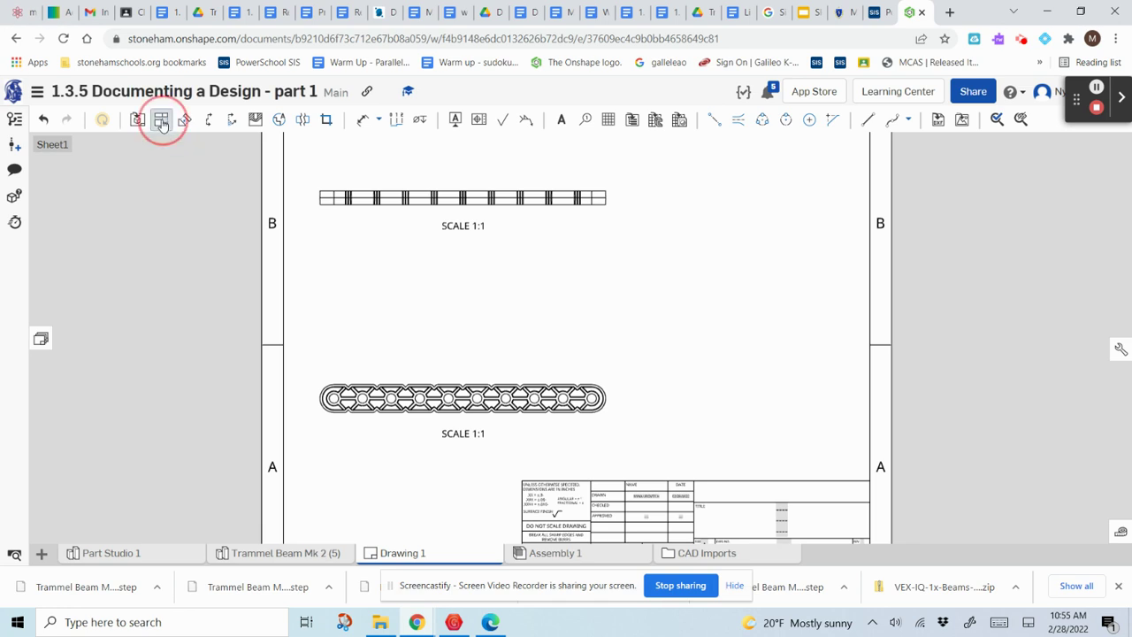
{"action": "left_click", "coordinate": [595, 409]}
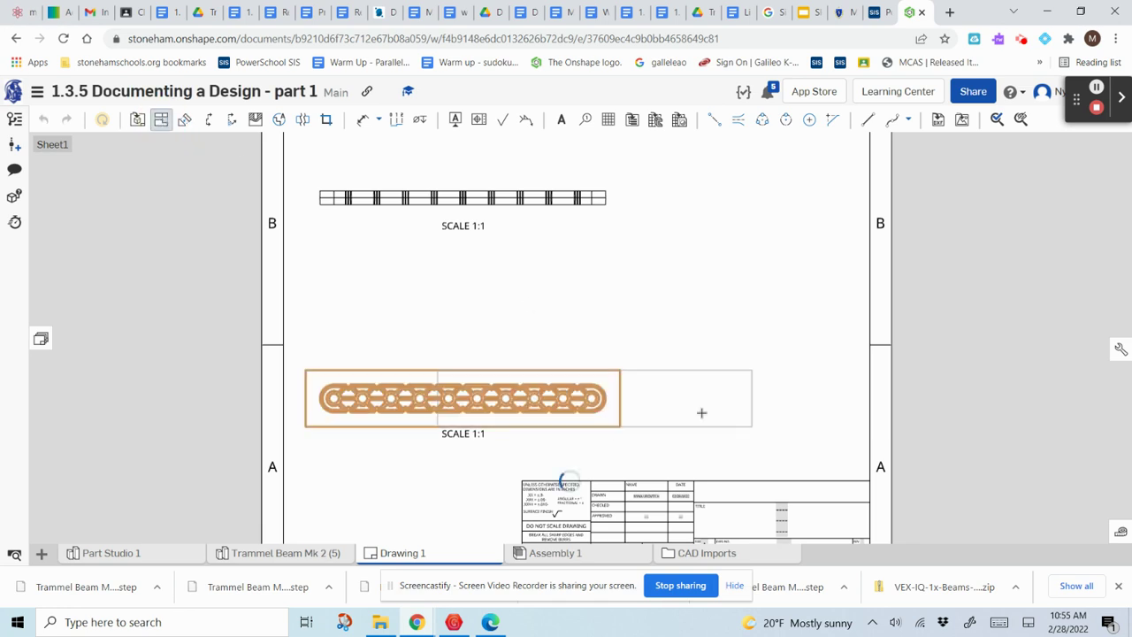
{"action": "left_click", "coordinate": [802, 418]}
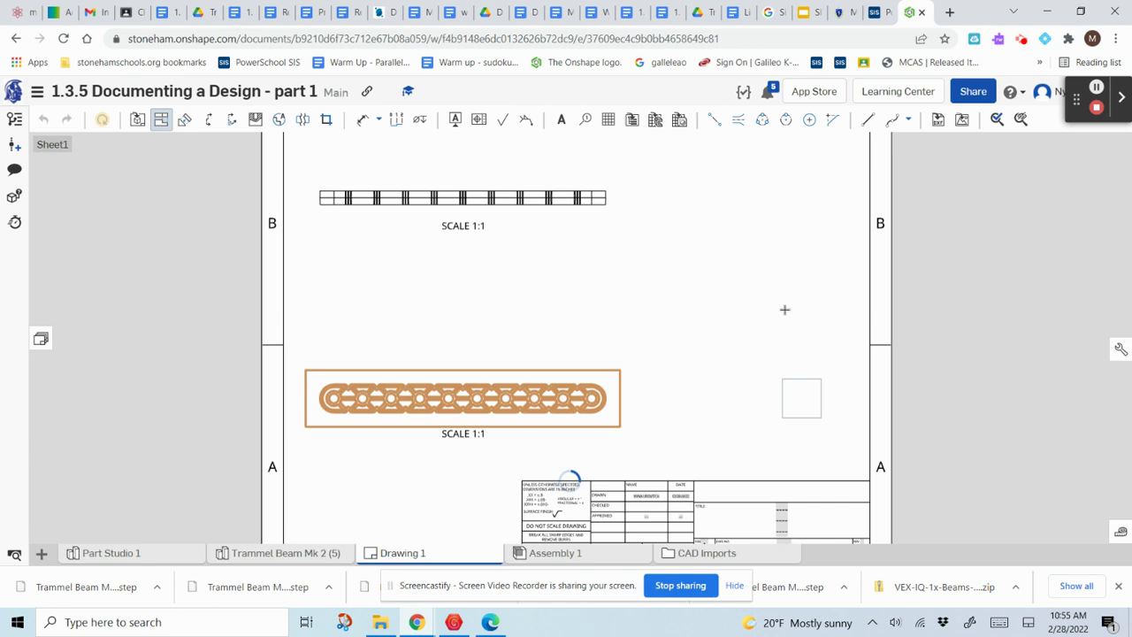
Project an isometric view from the top view into the upper-right area of the sheet.
{"action": "scroll", "coordinate": [863, 268], "scroll_direction": "down", "scroll_amount": 2}
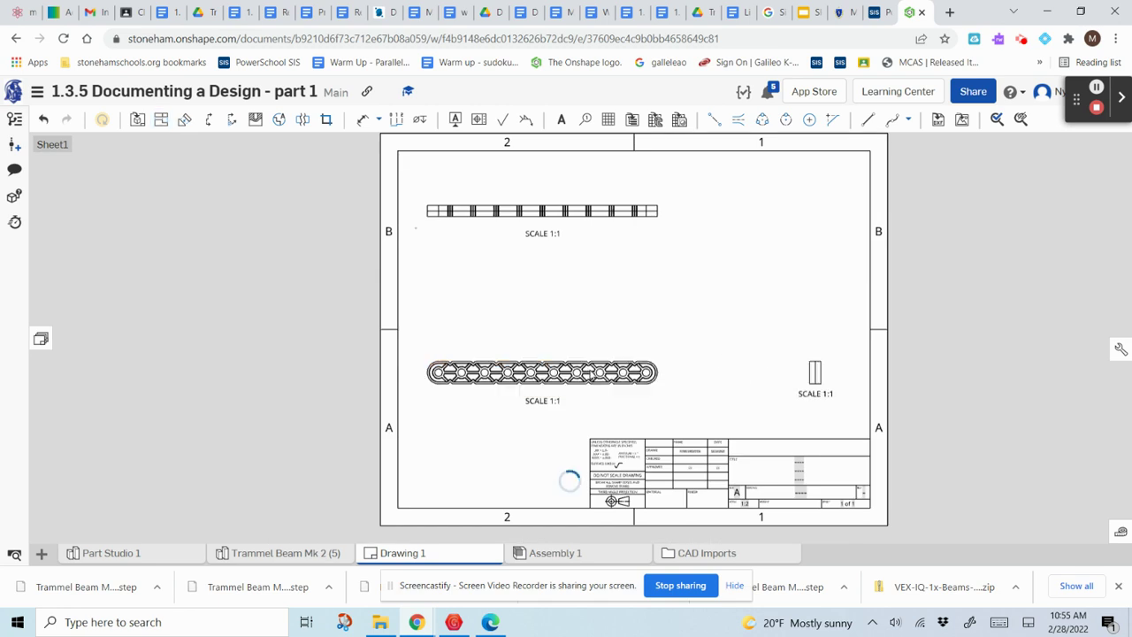
{"action": "left_click", "coordinate": [588, 372]}
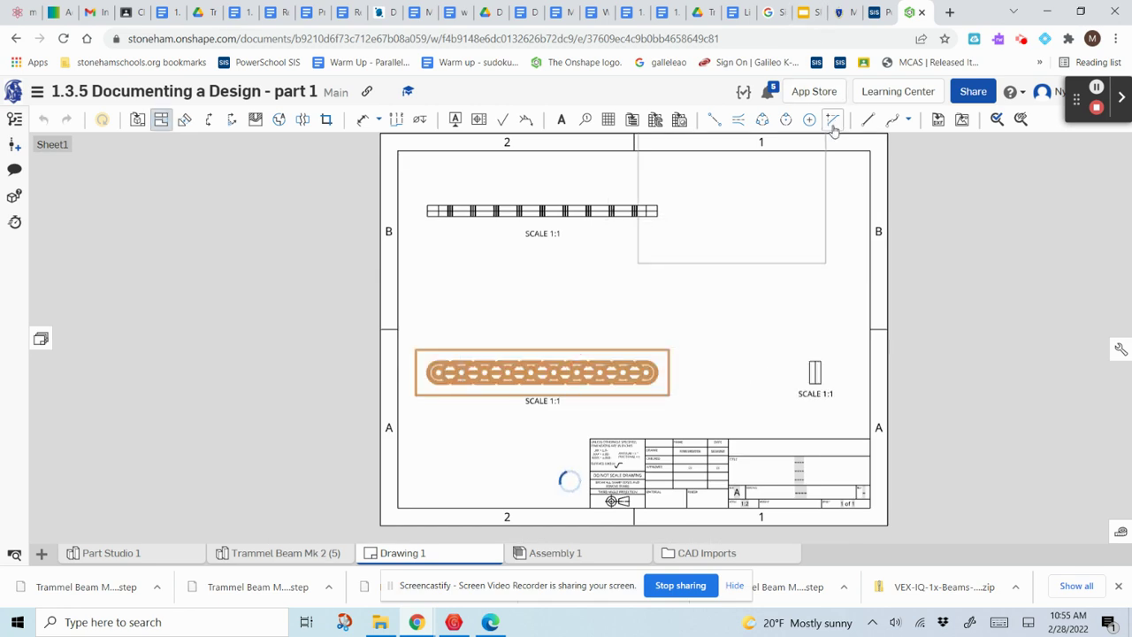
{"action": "left_click", "coordinate": [786, 213]}
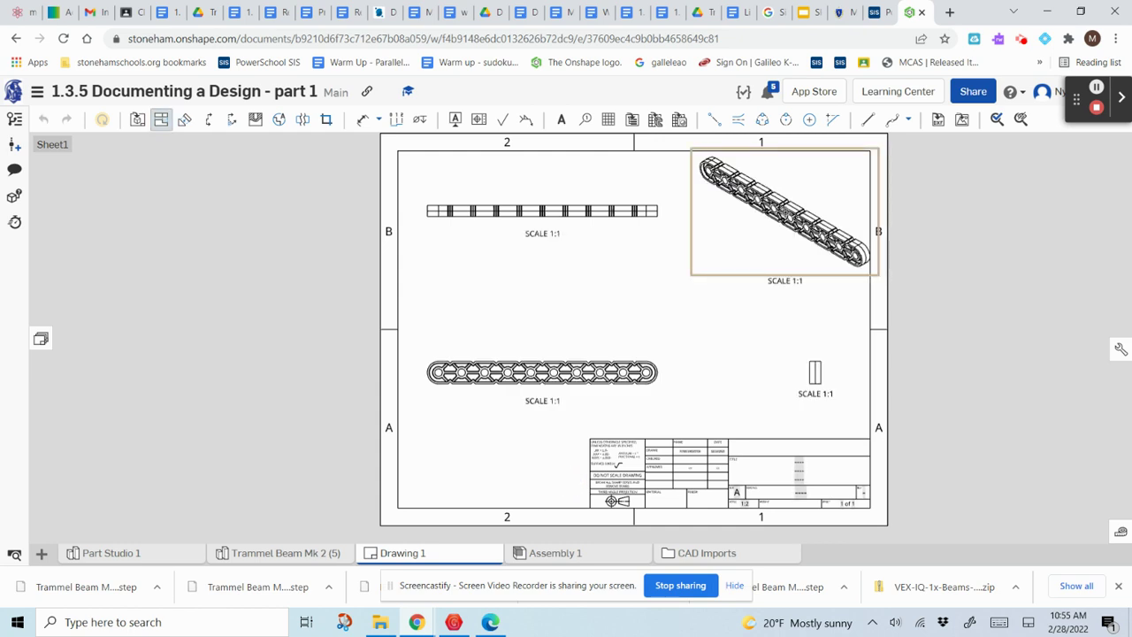
Set the isometric view's scale to 1:2 (Sheet) in its view properties.
{"action": "left_click", "coordinate": [792, 281]}
{"action": "double_click", "coordinate": [795, 283]}
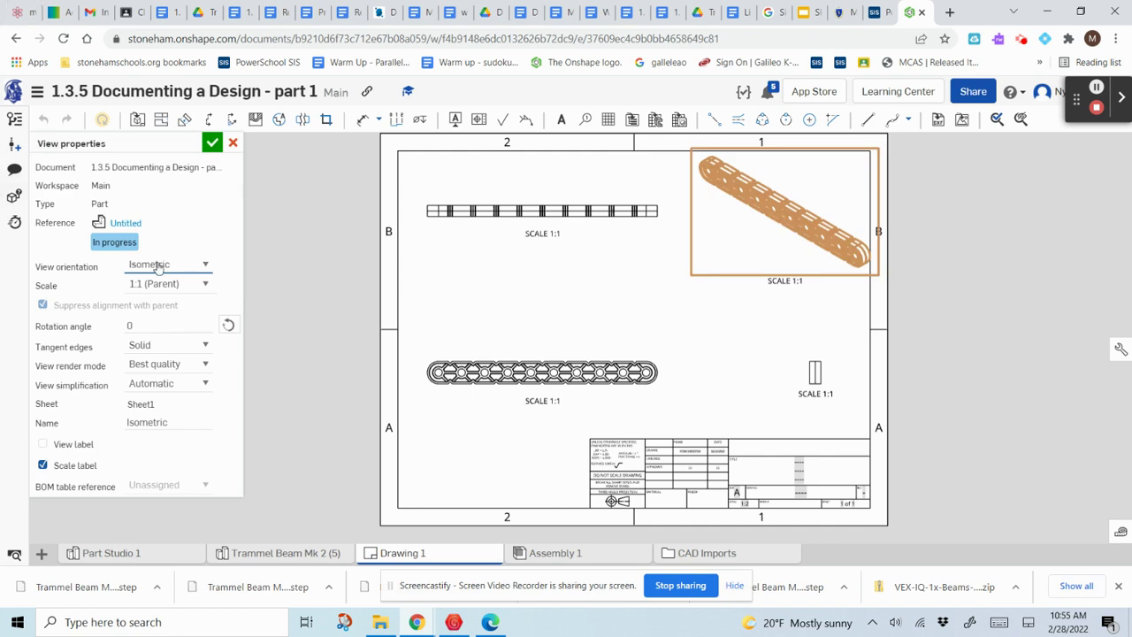
{"action": "left_click", "coordinate": [205, 288]}
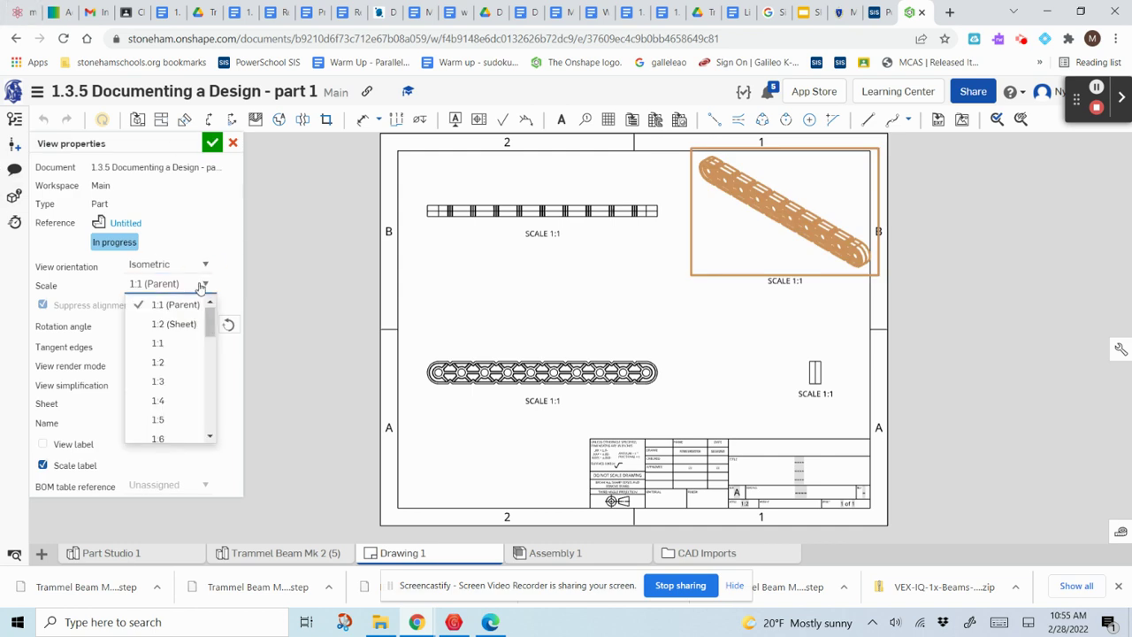
{"action": "left_click", "coordinate": [156, 324]}
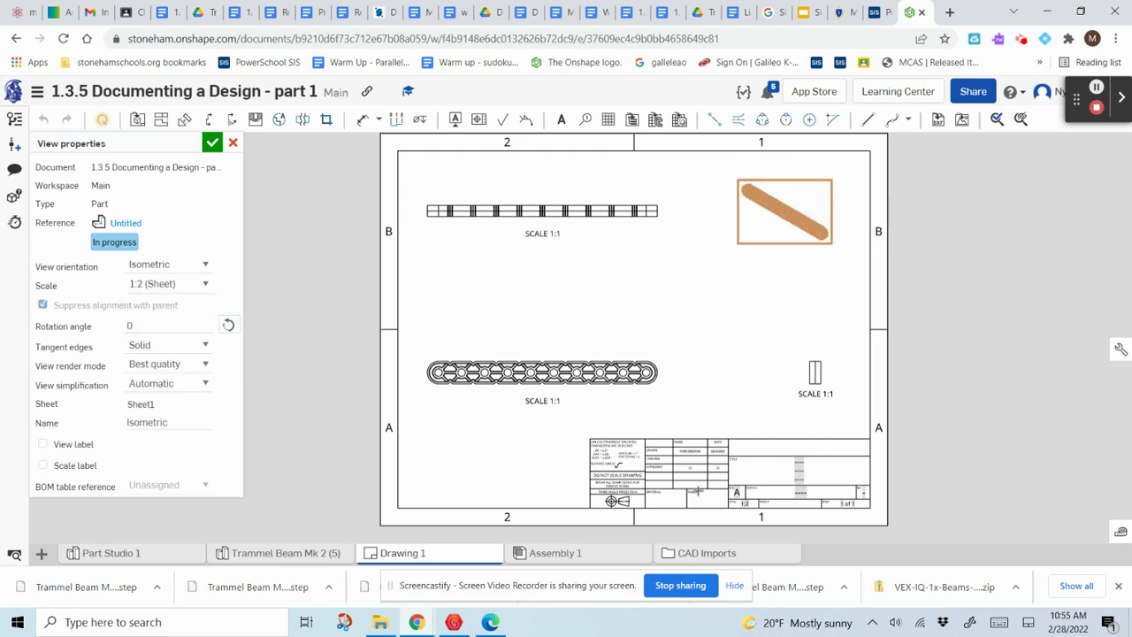
{"action": "left_click", "coordinate": [703, 345]}
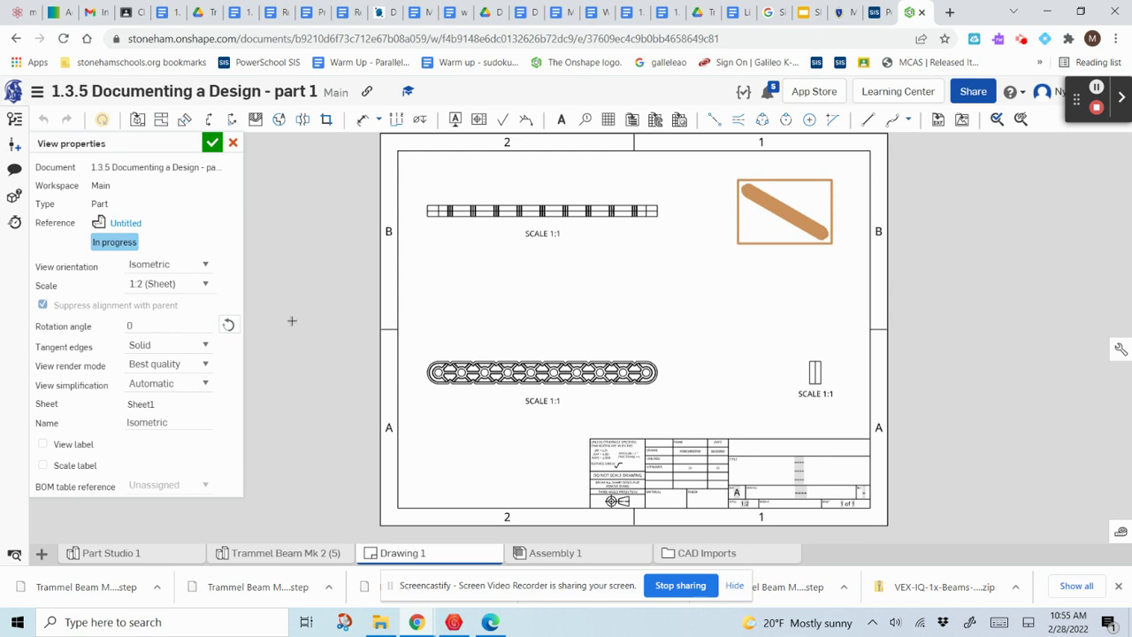
{"action": "left_click", "coordinate": [211, 144]}
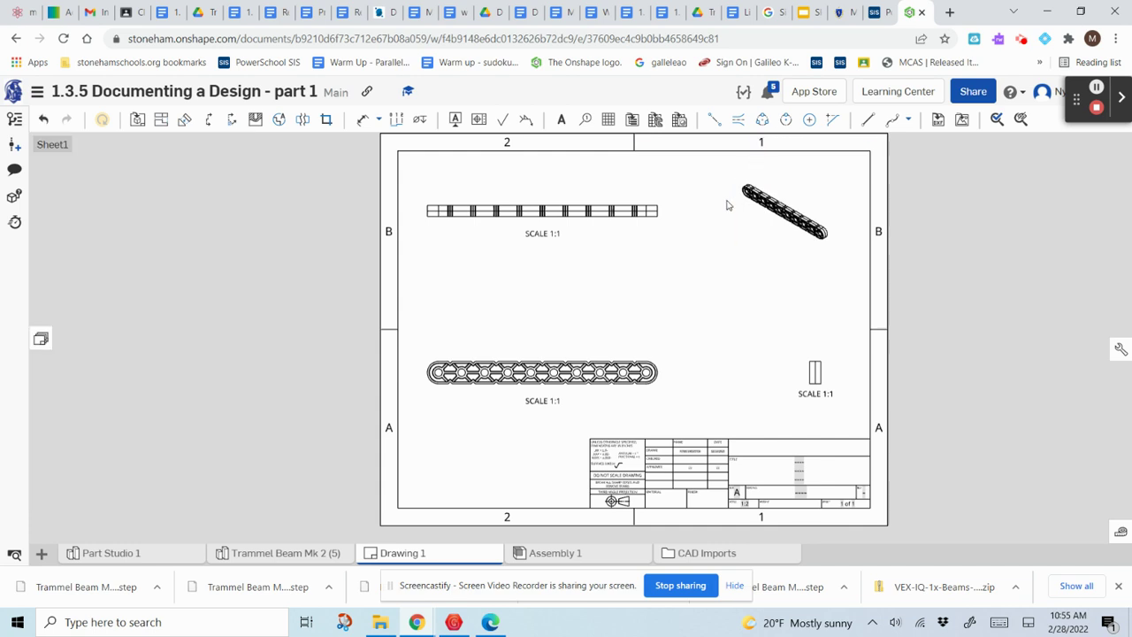
Move the front view up and the top view down, both slightly left, to open up space between them.
{"action": "mouse_move", "coordinate": [495, 208]}
{"action": "left_mouse_down"}
{"action": "mouse_move", "coordinate": [486, 170]}
{"action": "mouse_move", "coordinate": [490, 188]}
{"action": "left_mouse_up"}
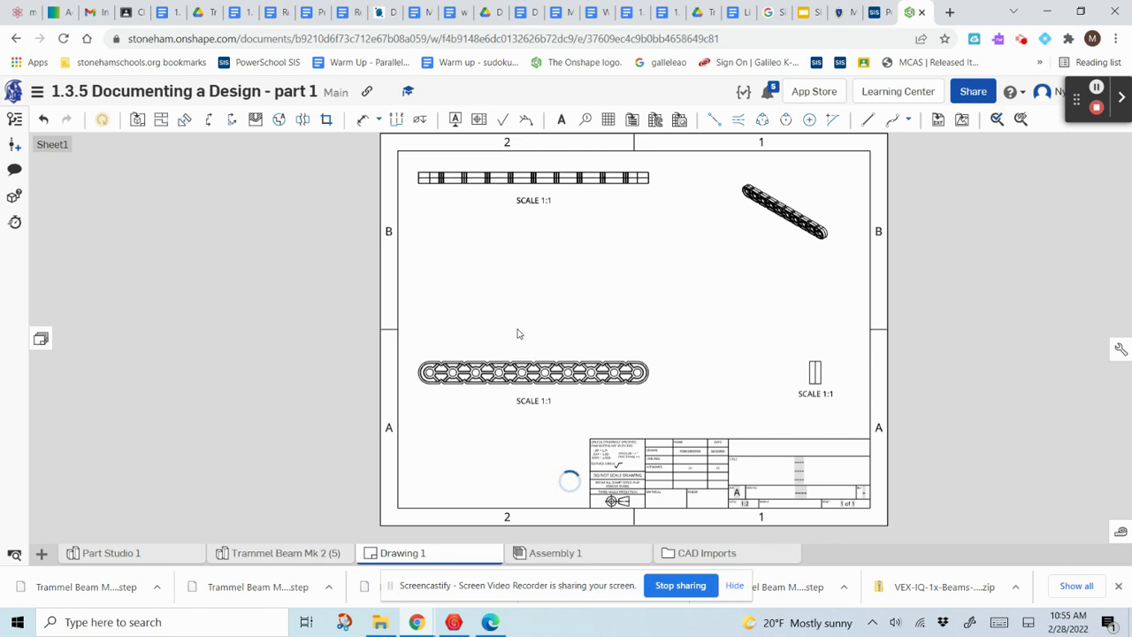
{"action": "left_click", "coordinate": [523, 376]}
{"action": "left_click_drag", "start_coordinate": [525, 379], "coordinate": [521, 407]}
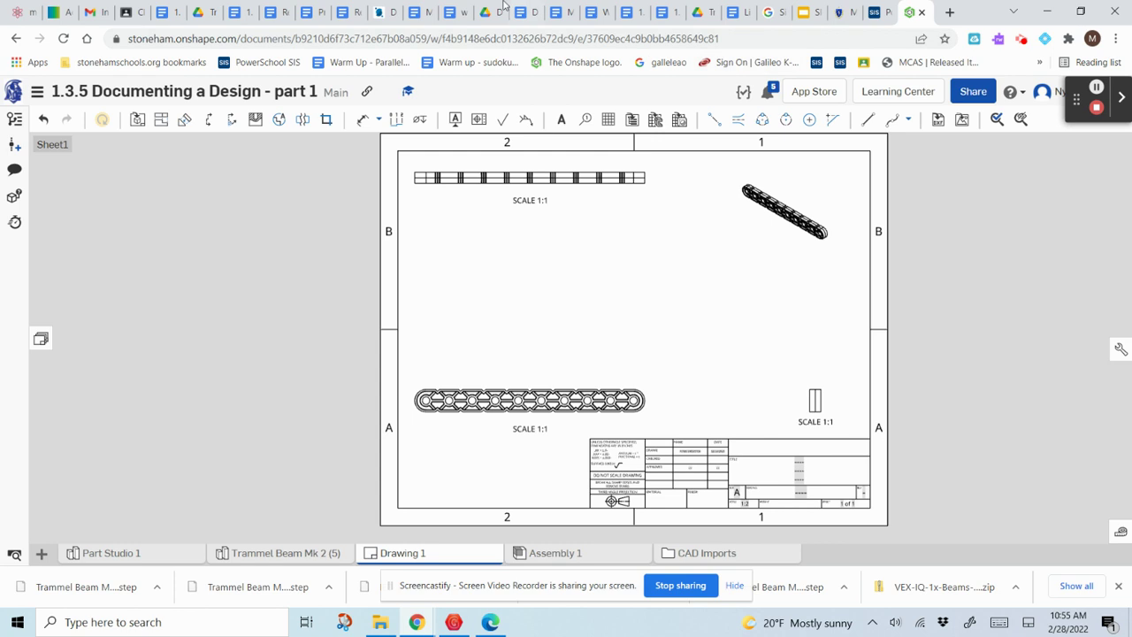
Create a 2:1 detail view A around the top view's right end, centred on the second-to-last hole, and place it between the front and top views.
{"action": "left_click", "coordinate": [280, 126]}
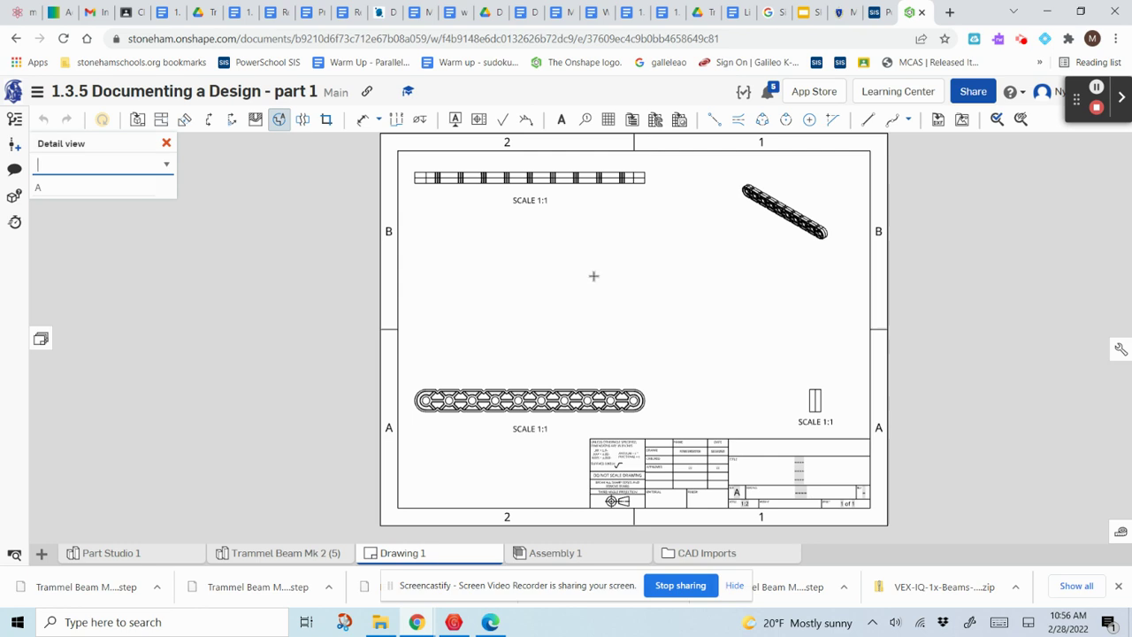
{"action": "scroll", "coordinate": [632, 336], "scroll_direction": "up", "scroll_amount": 3}
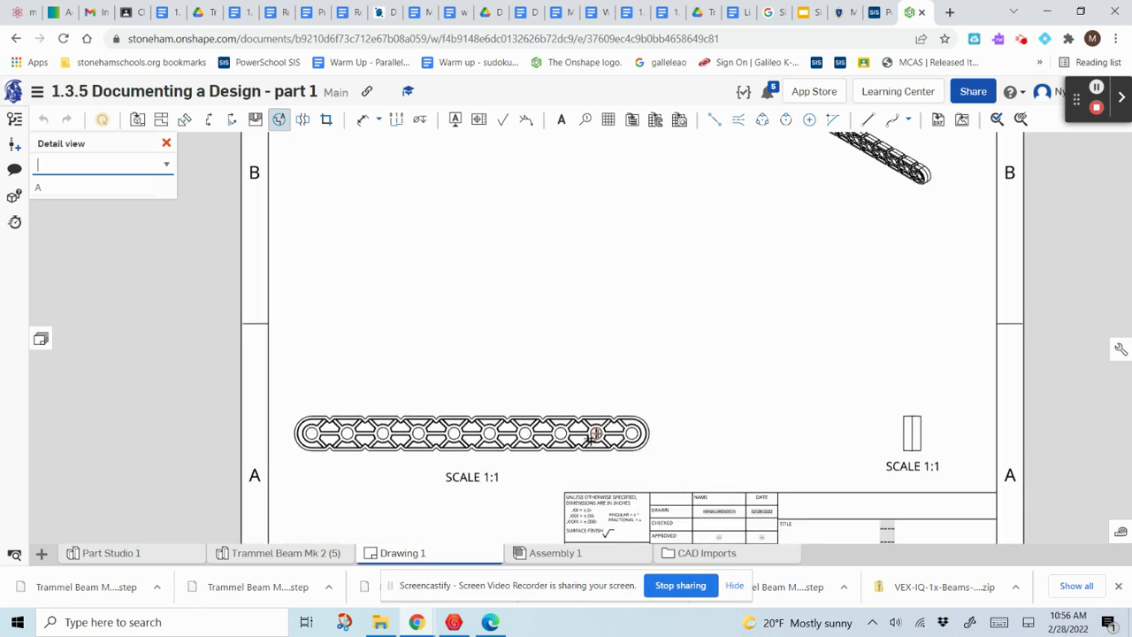
{"action": "left_click", "coordinate": [597, 433]}
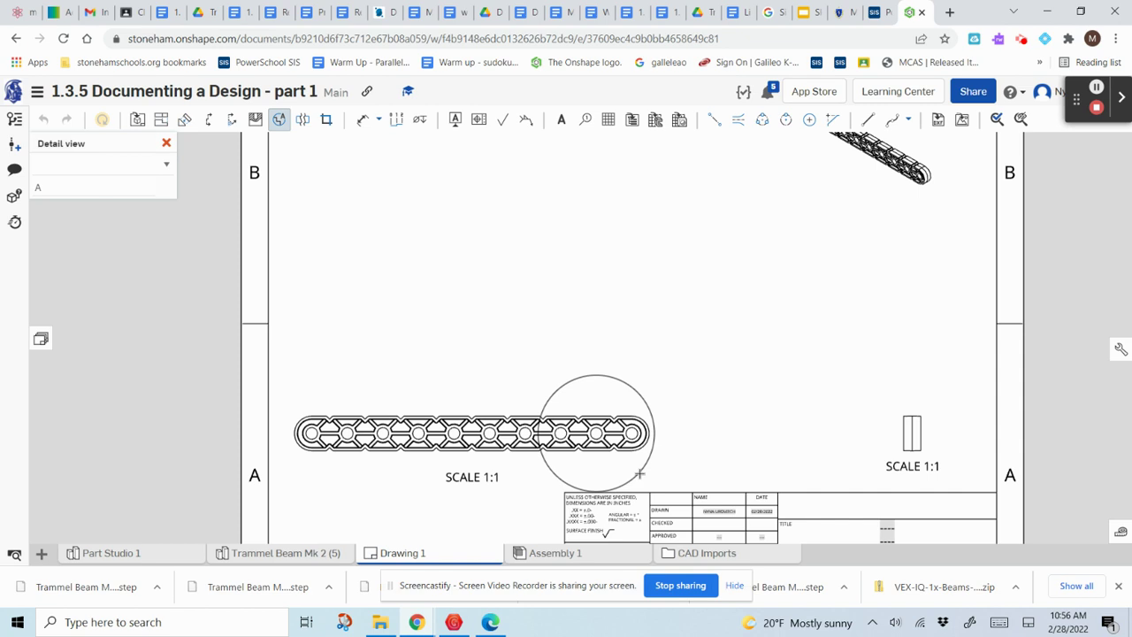
{"action": "left_click", "coordinate": [640, 474]}
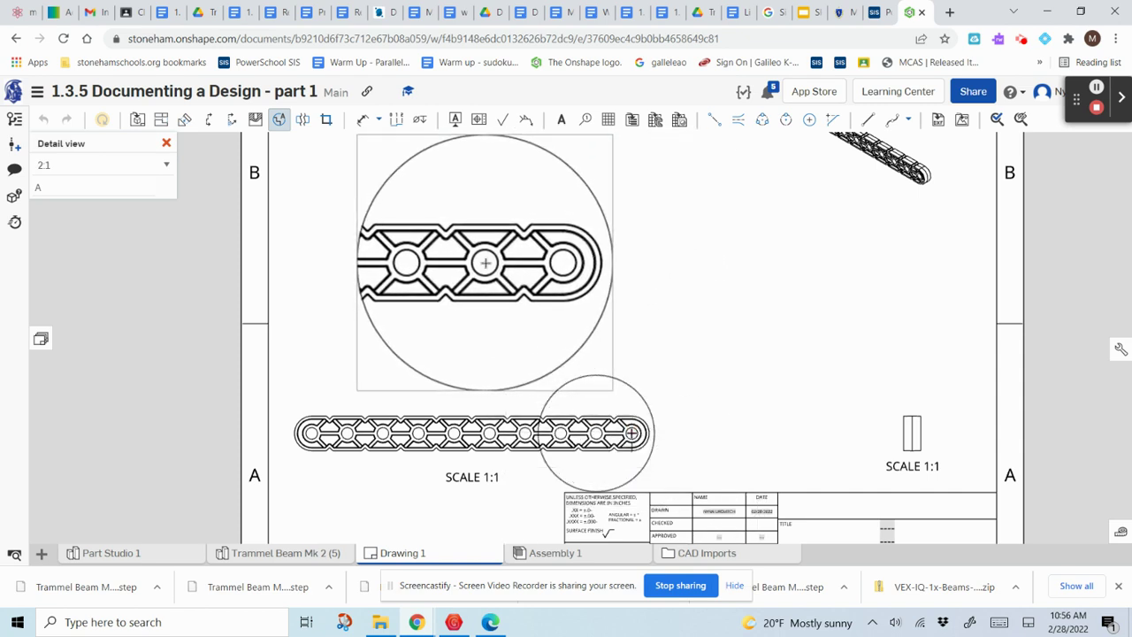
{"action": "scroll", "coordinate": [773, 288], "scroll_direction": "down", "scroll_amount": 2}
{"action": "left_click", "coordinate": [773, 289]}
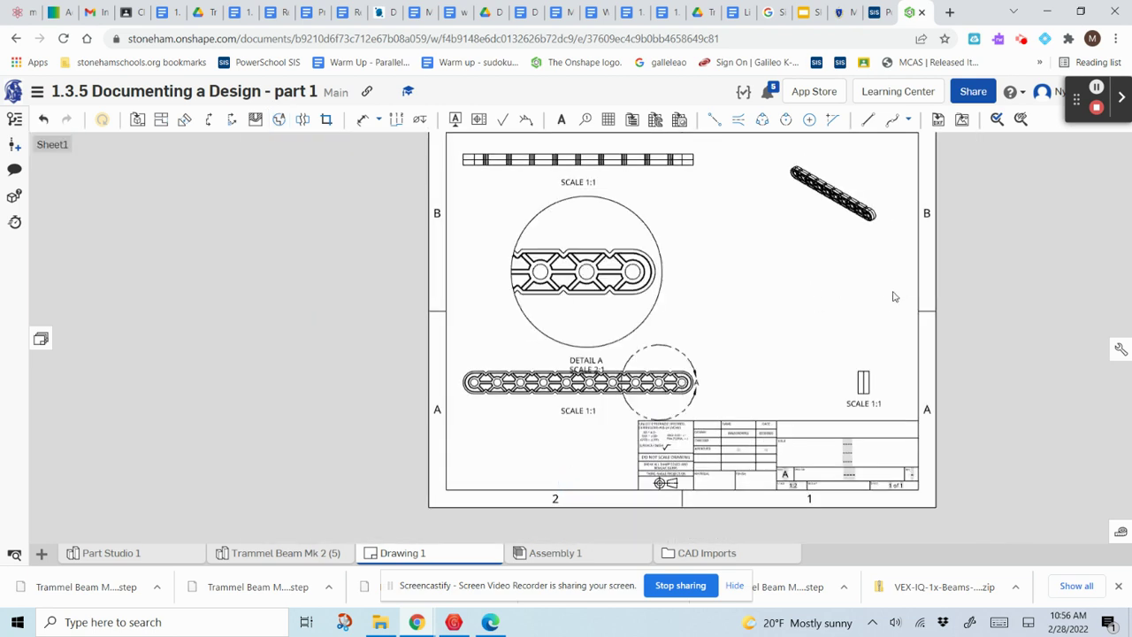
Try a 2:1 scale on the front view in its view properties.
{"action": "double_click", "coordinate": [592, 184]}
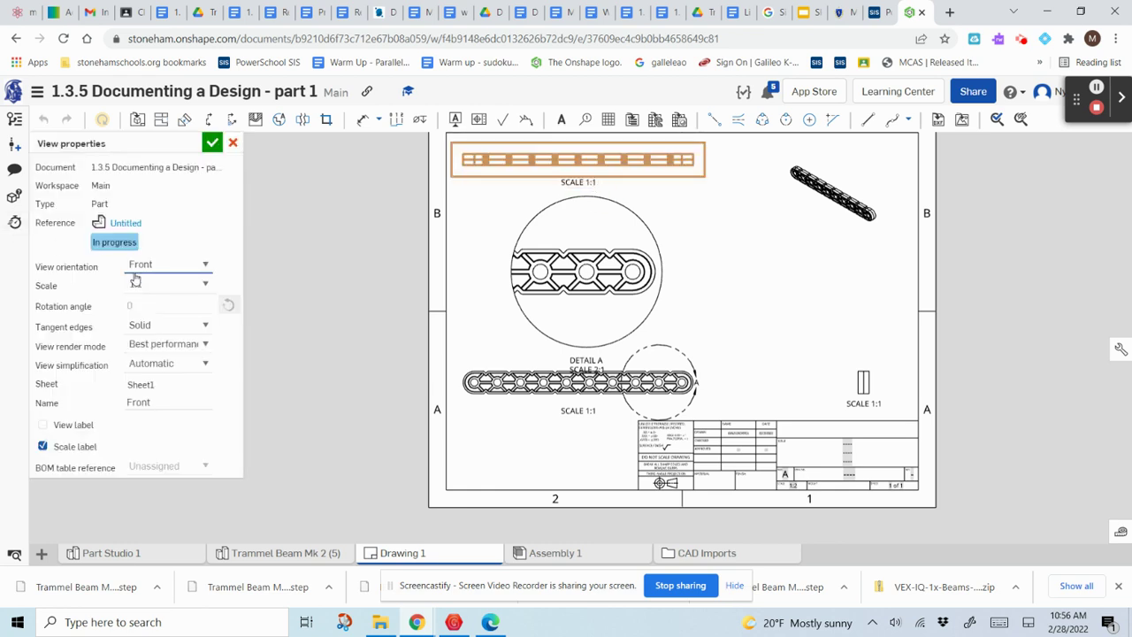
{"action": "left_click", "coordinate": [205, 283]}
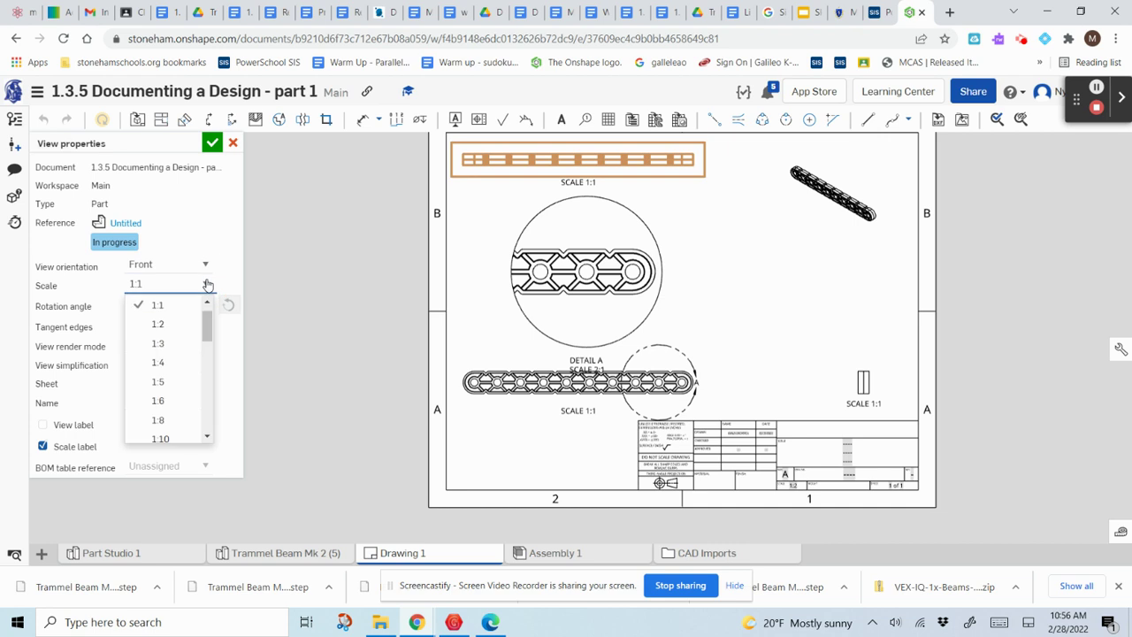
{"action": "scroll", "coordinate": [141, 354], "scroll_direction": "down", "scroll_amount": 1}
{"action": "scroll", "coordinate": [150, 365], "scroll_direction": "down", "scroll_amount": 4}
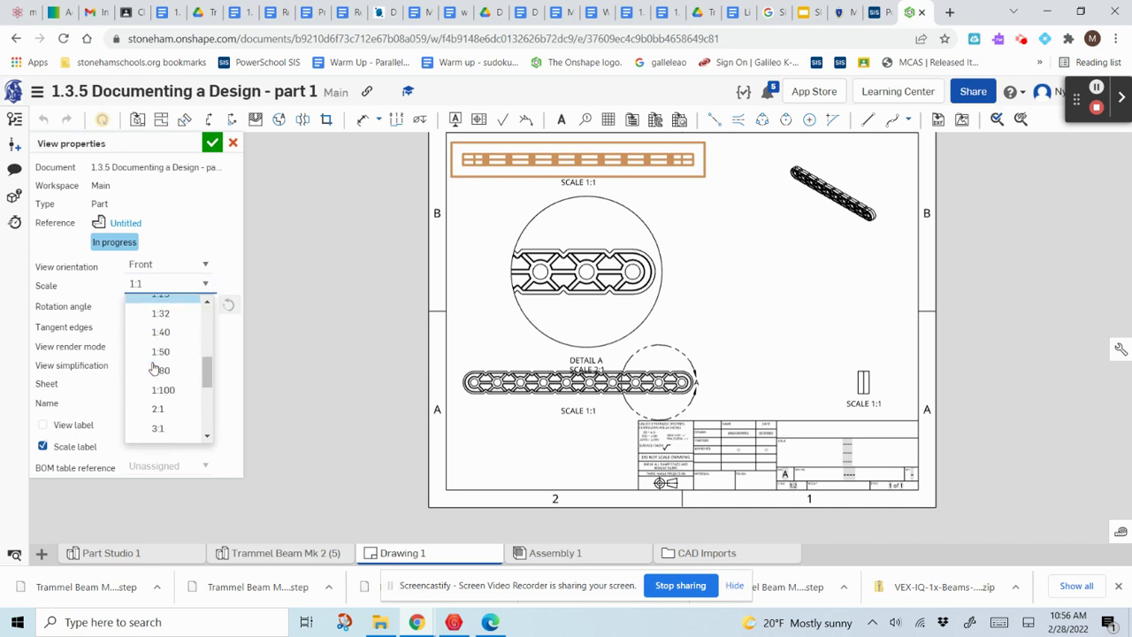
{"action": "left_click", "coordinate": [159, 407]}
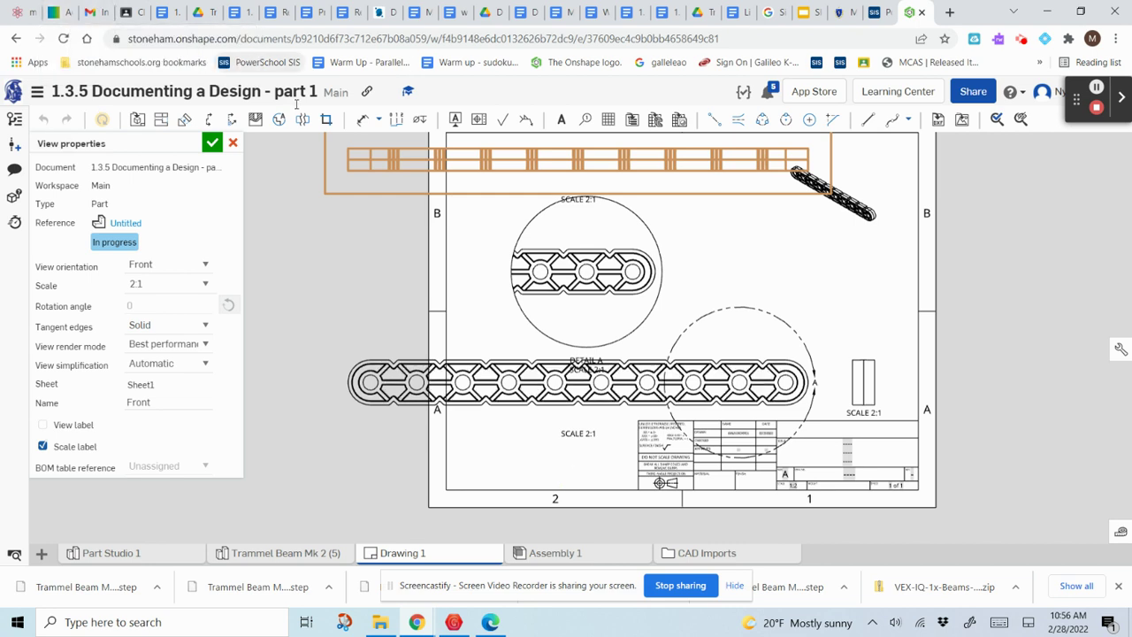
Return the front view's scale to 1:1 and accept its view properties.
{"action": "left_click", "coordinate": [204, 284]}
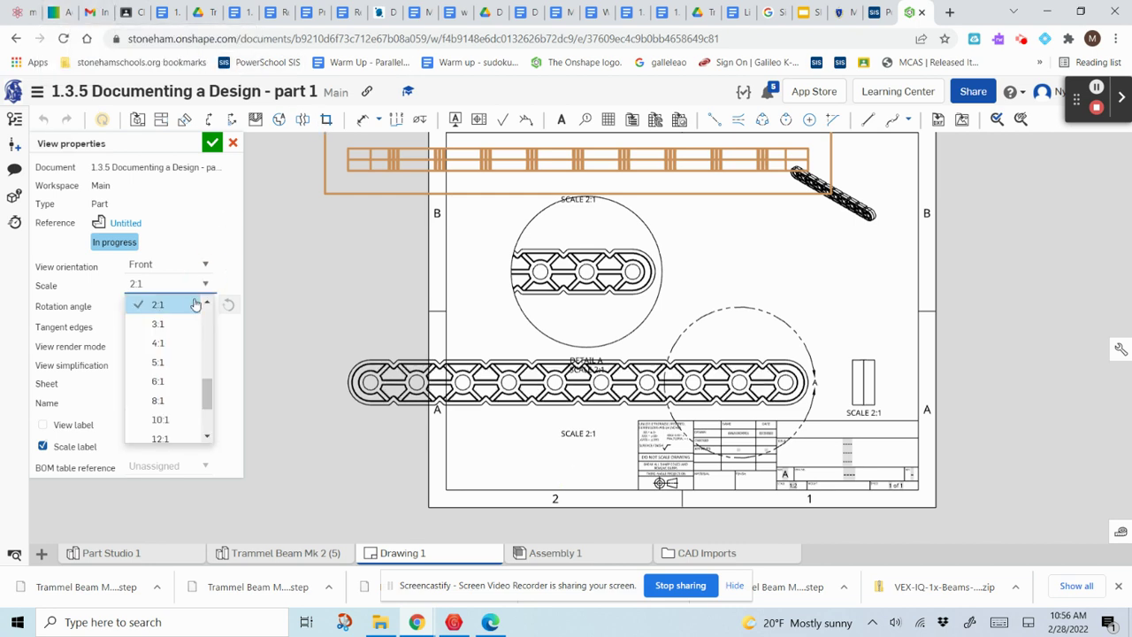
{"action": "scroll", "coordinate": [188, 312], "scroll_direction": "up", "scroll_amount": 5}
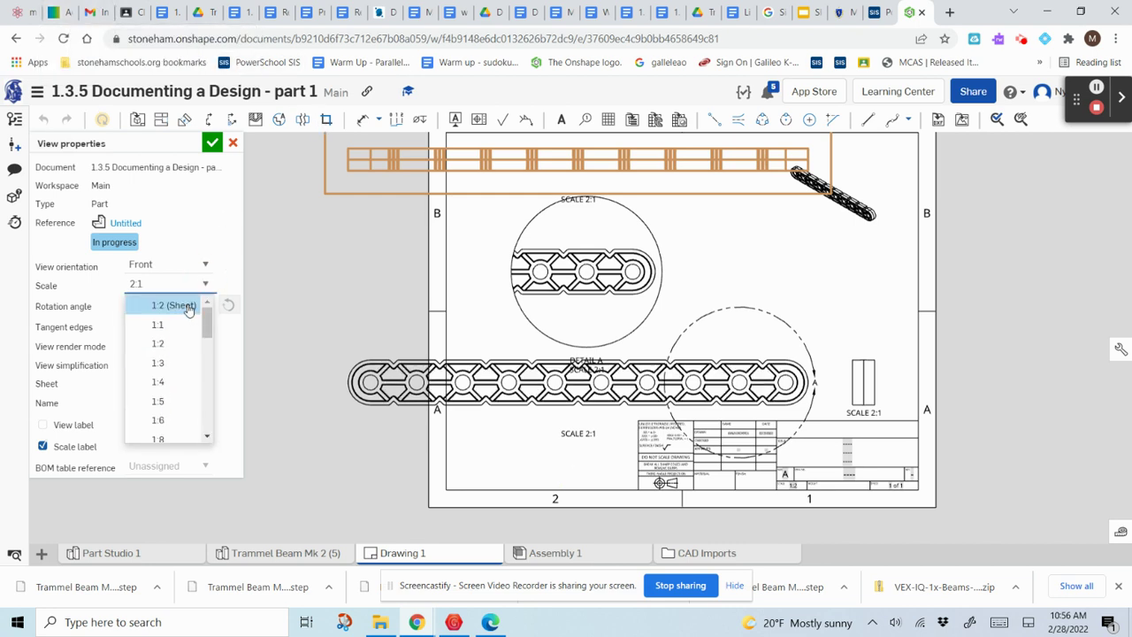
{"action": "left_click", "coordinate": [168, 325]}
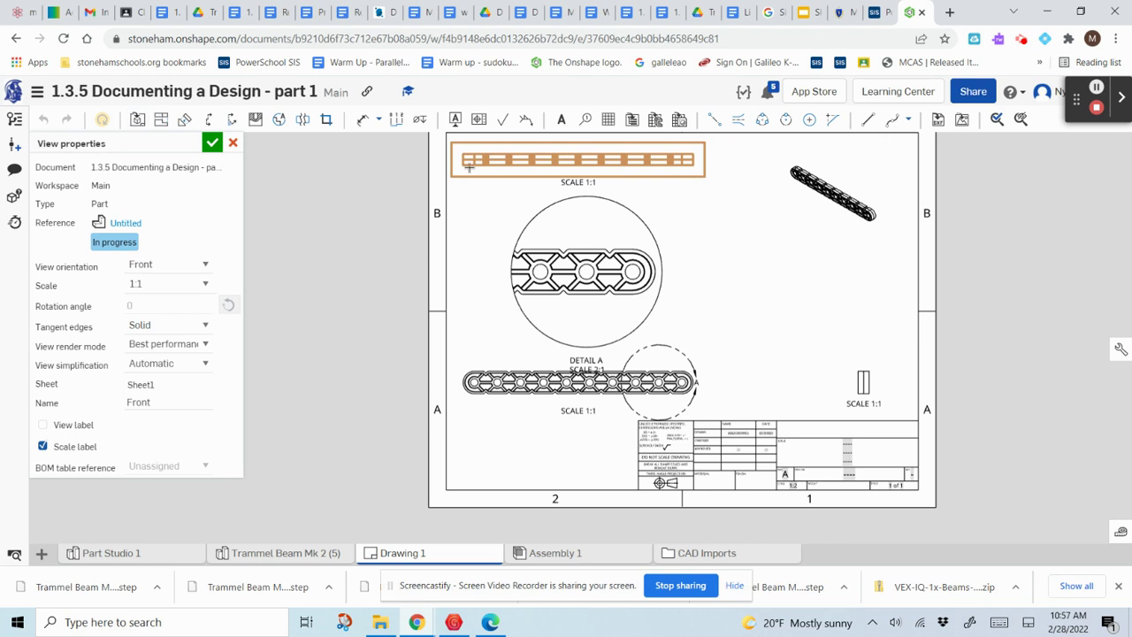
{"action": "left_click", "coordinate": [709, 223]}
{"action": "left_click", "coordinate": [734, 163]}
{"action": "left_click", "coordinate": [213, 142]}
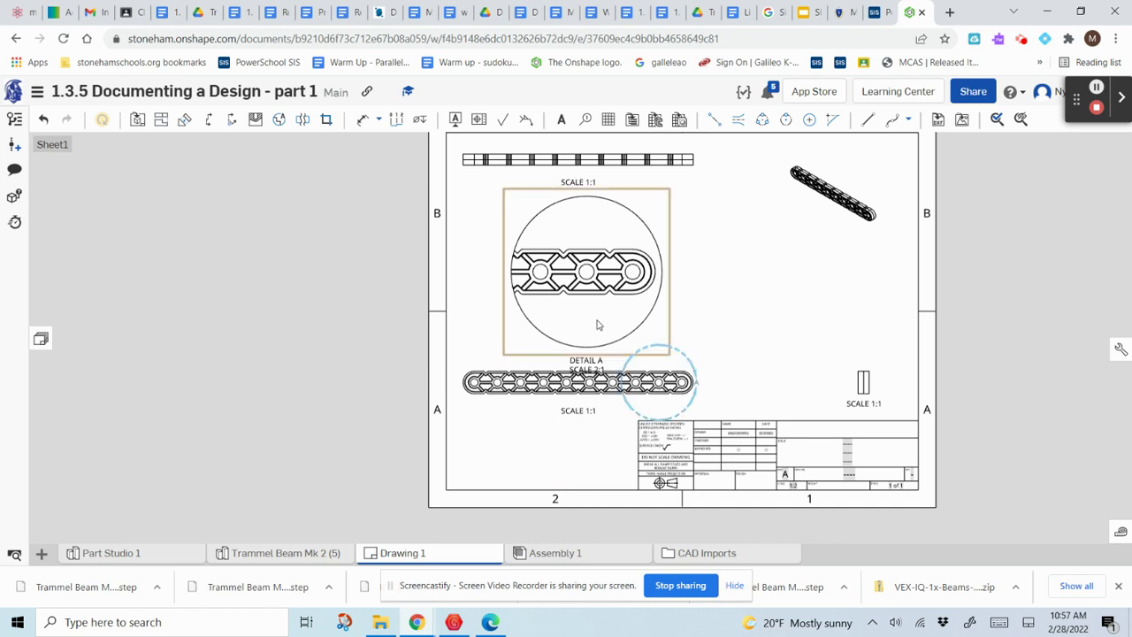
Move the DETAIL A label from below the detail circle to the blank area at the circle's right side.
{"action": "left_click_drag", "start_coordinate": [590, 364], "coordinate": [708, 282]}
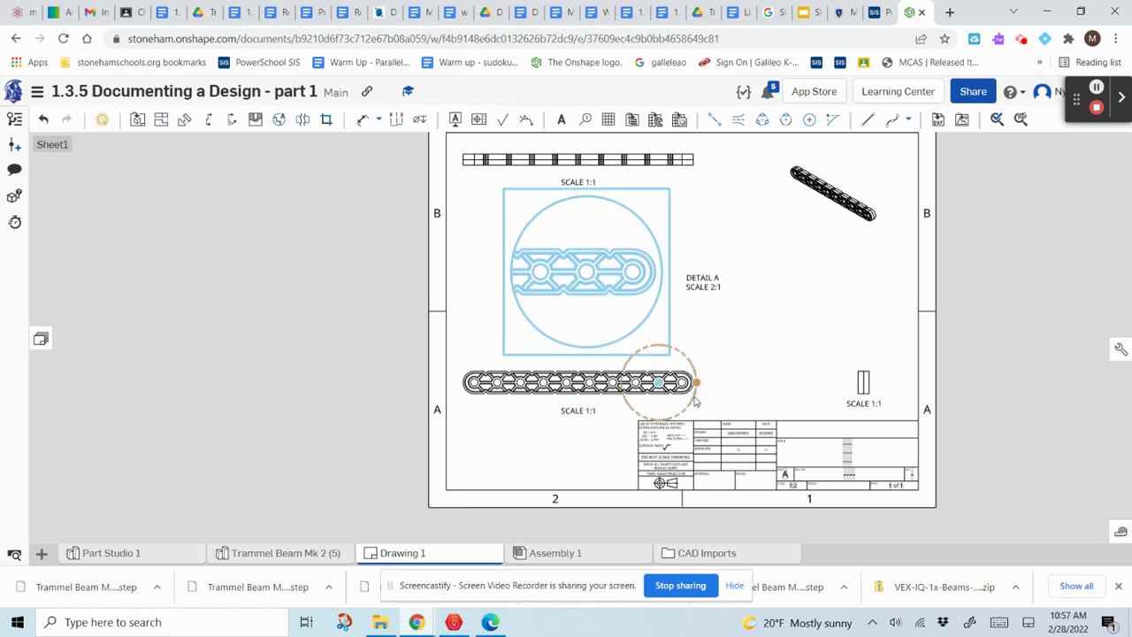
{"action": "scroll", "coordinate": [743, 375], "scroll_direction": "up", "scroll_amount": 2}
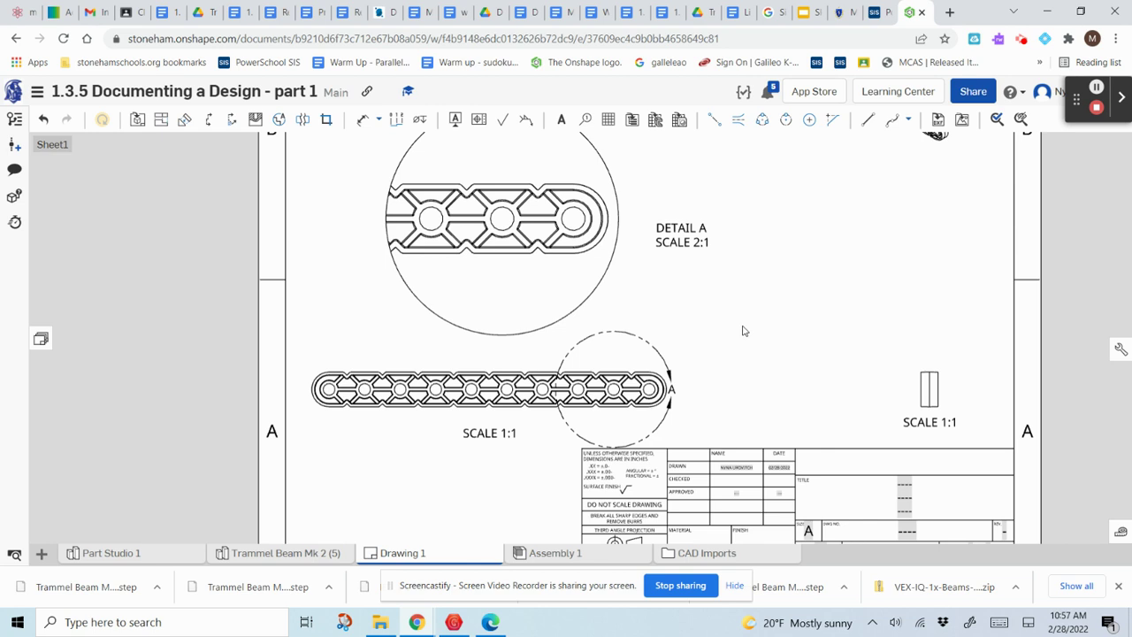
{"action": "scroll", "coordinate": [743, 331], "scroll_direction": "down", "scroll_amount": 3}
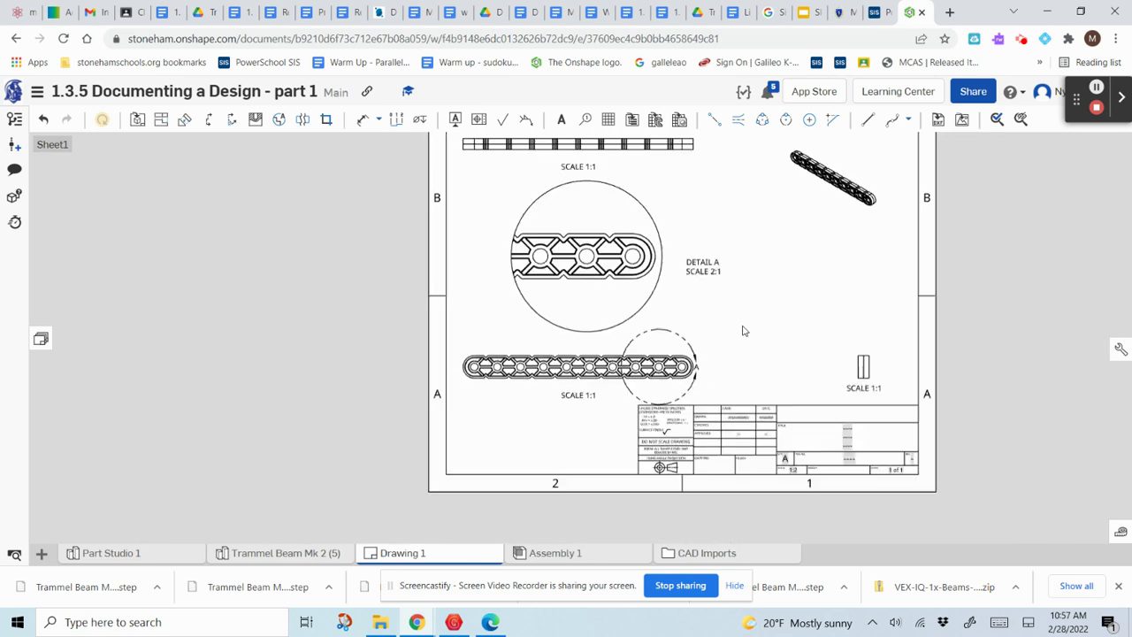
{"action": "scroll", "coordinate": [744, 363], "scroll_direction": "down", "scroll_amount": 2}
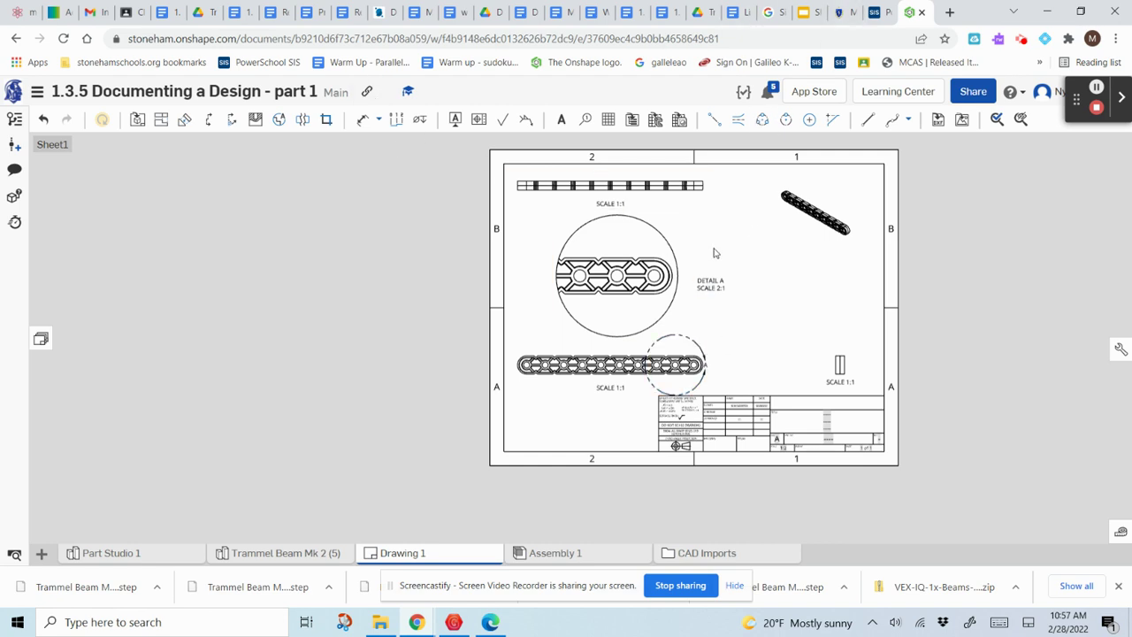
{"action": "scroll", "coordinate": [727, 262], "scroll_direction": "up", "scroll_amount": 1}
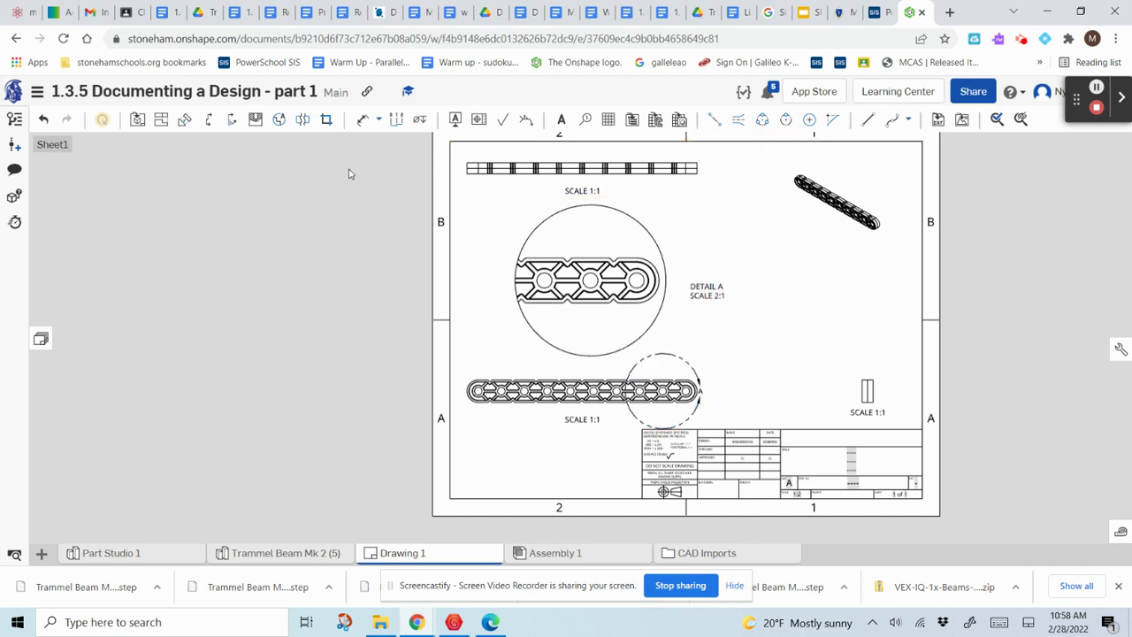
Add centermarks to the two end holes of the beam in the top view.
{"action": "left_click", "coordinate": [363, 119]}
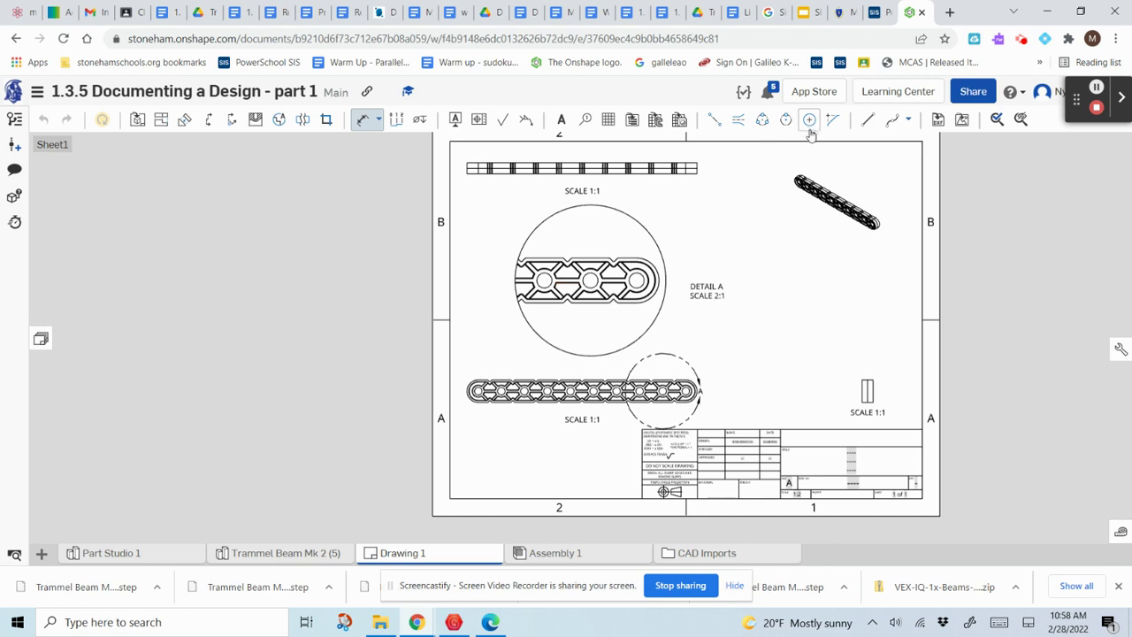
{"action": "left_click", "coordinate": [809, 119]}
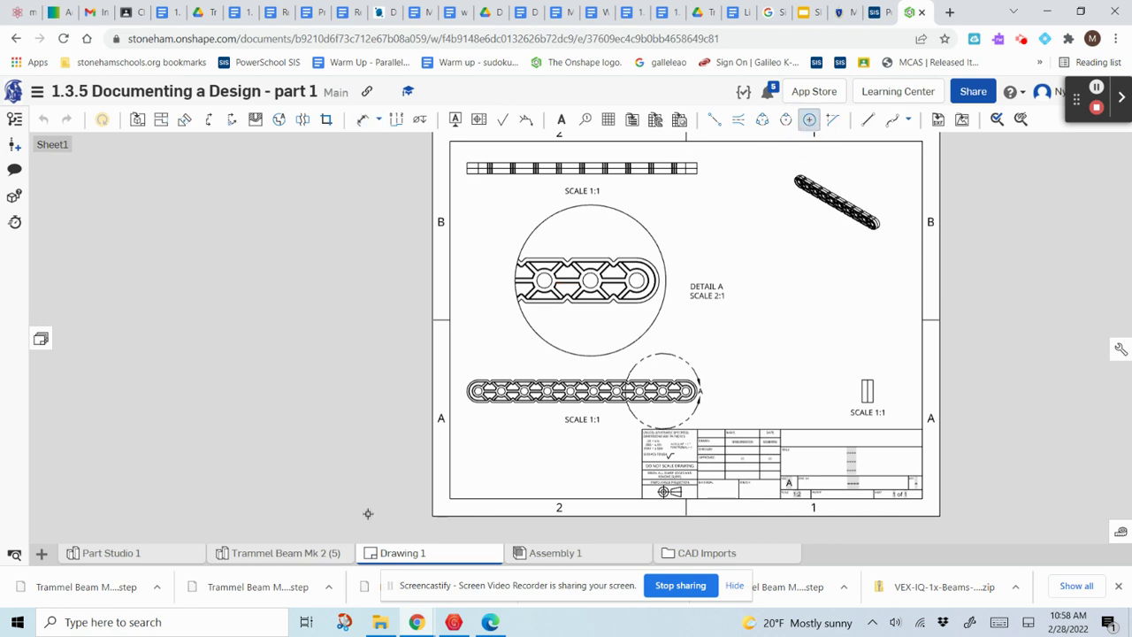
{"action": "scroll", "coordinate": [458, 437], "scroll_direction": "up", "scroll_amount": 2}
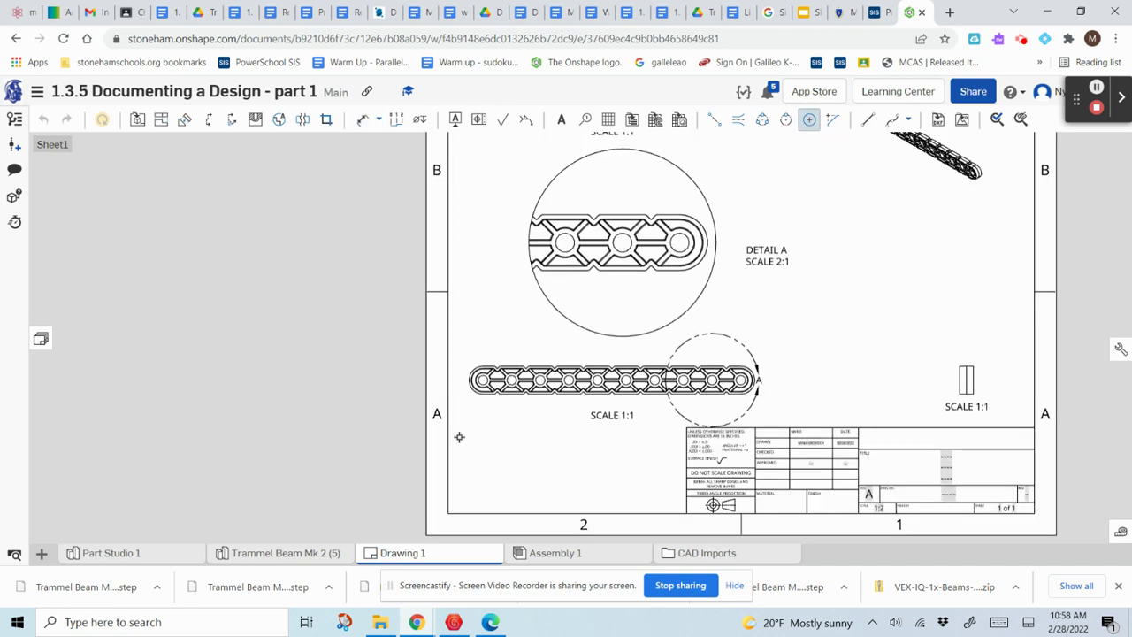
{"action": "scroll", "coordinate": [458, 437], "scroll_direction": "up", "scroll_amount": 2}
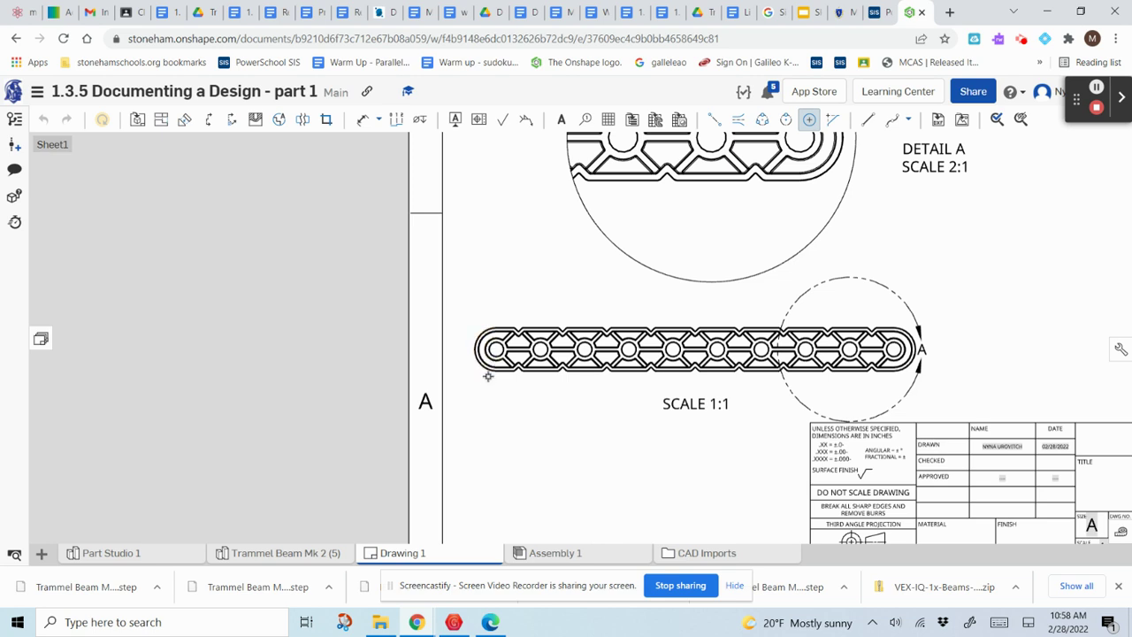
{"action": "left_click", "coordinate": [488, 372]}
{"action": "left_click", "coordinate": [911, 366]}
Add centermarks to all three holes shown in detail view A.
{"action": "scroll", "coordinate": [785, 213], "scroll_direction": "down", "scroll_amount": 2}
{"action": "middle_click_drag", "start_coordinate": [781, 224], "coordinate": [766, 306]}
{"action": "left_click", "coordinate": [779, 265]}
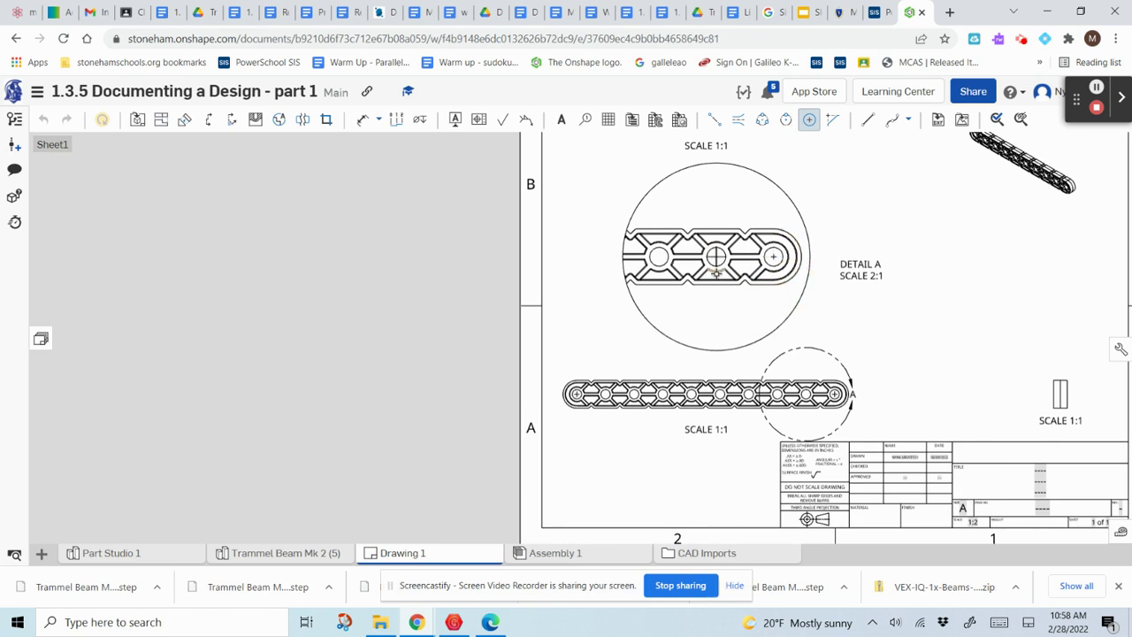
{"action": "left_click", "coordinate": [716, 269]}
{"action": "left_click", "coordinate": [659, 271]}
{"action": "scroll", "coordinate": [927, 265], "scroll_direction": "down", "scroll_amount": 2}
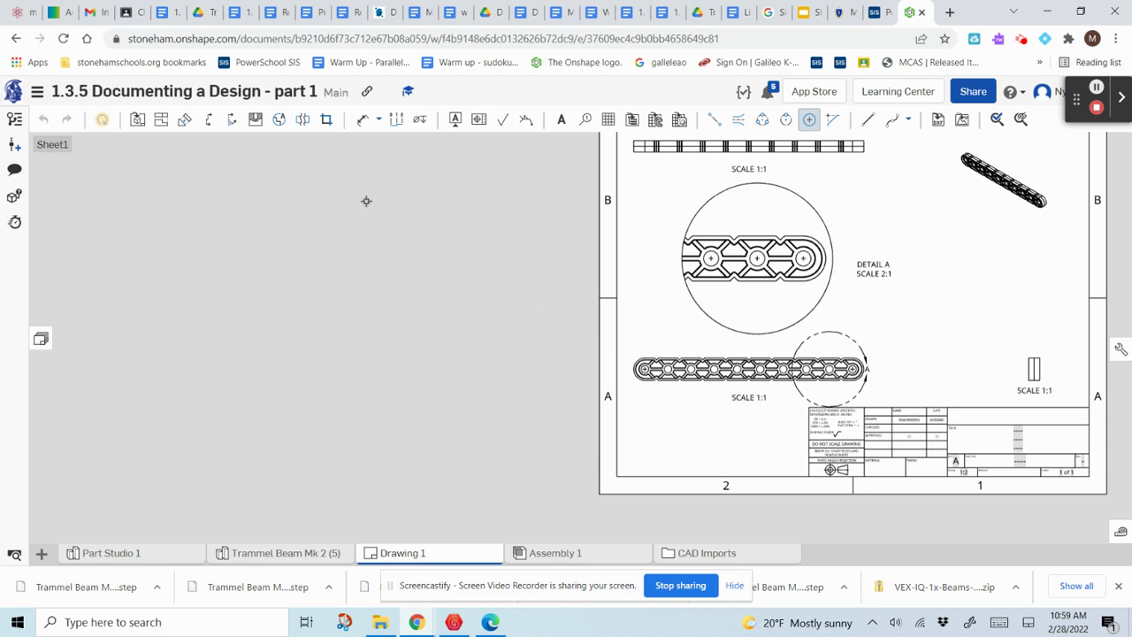
Try to place a maximum or minimum dimension between the front view's left and right end edges.
{"action": "left_click", "coordinate": [379, 121]}
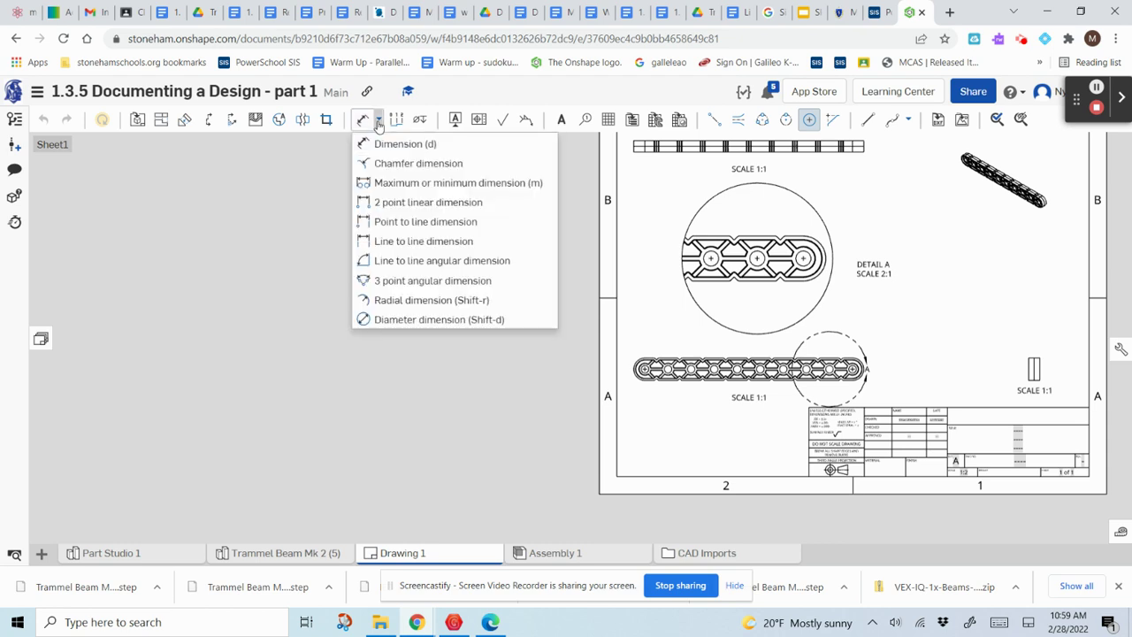
{"action": "left_click", "coordinate": [390, 182]}
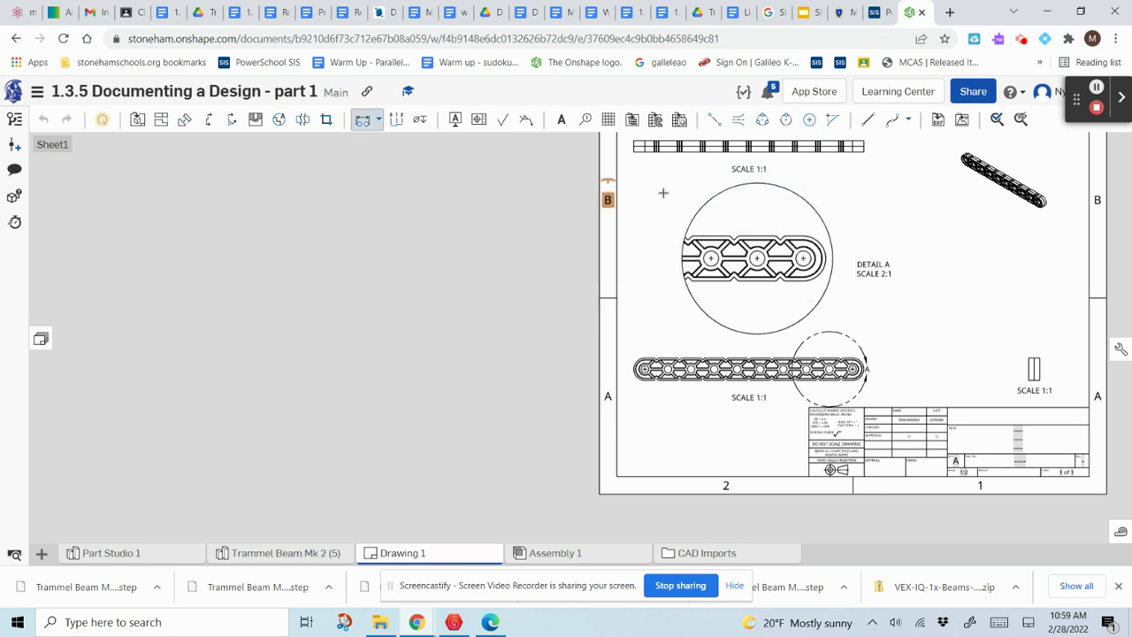
{"action": "left_click", "coordinate": [630, 146]}
{"action": "scroll", "coordinate": [863, 142], "scroll_direction": "up", "scroll_amount": 4}
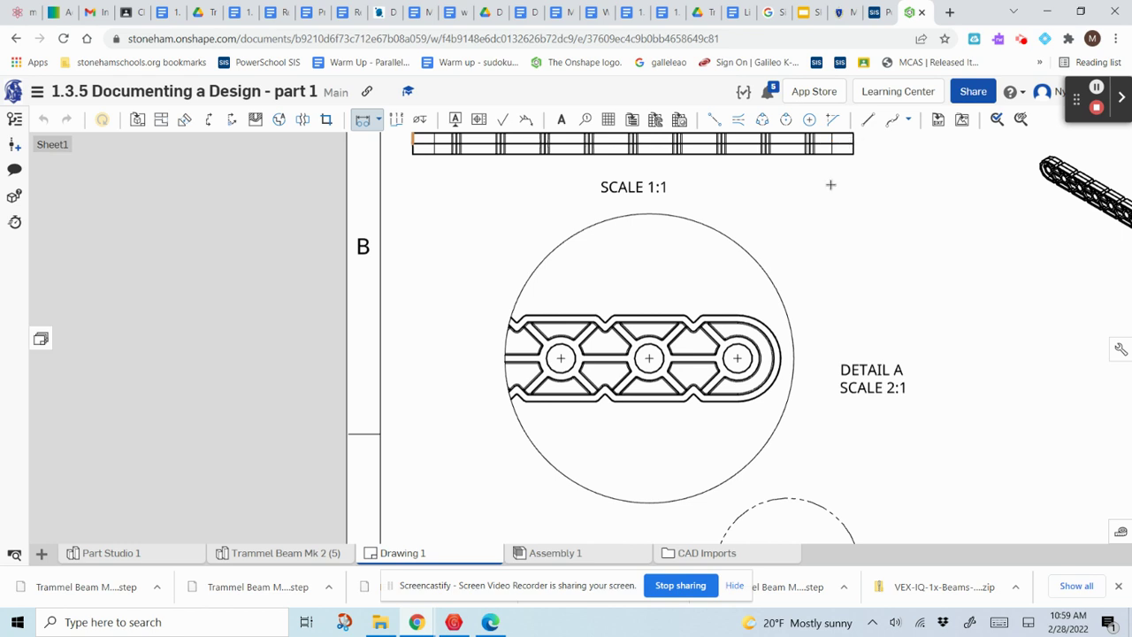
{"action": "scroll", "coordinate": [831, 184], "scroll_direction": "down", "scroll_amount": 3}
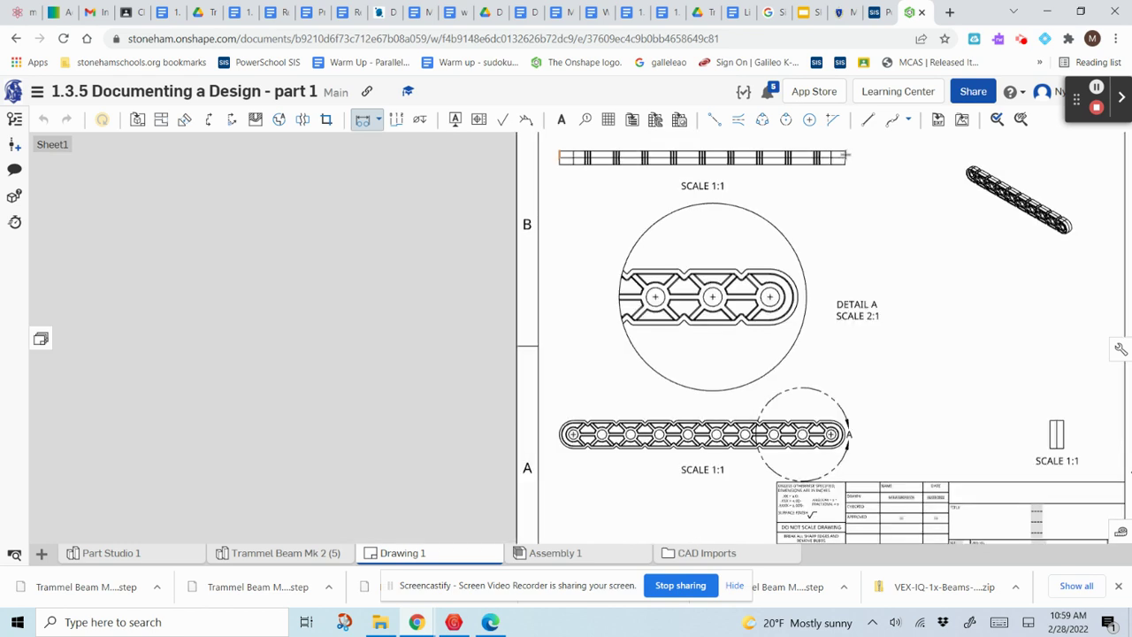
{"action": "left_click", "coordinate": [845, 158]}
{"action": "left_click", "coordinate": [378, 122]}
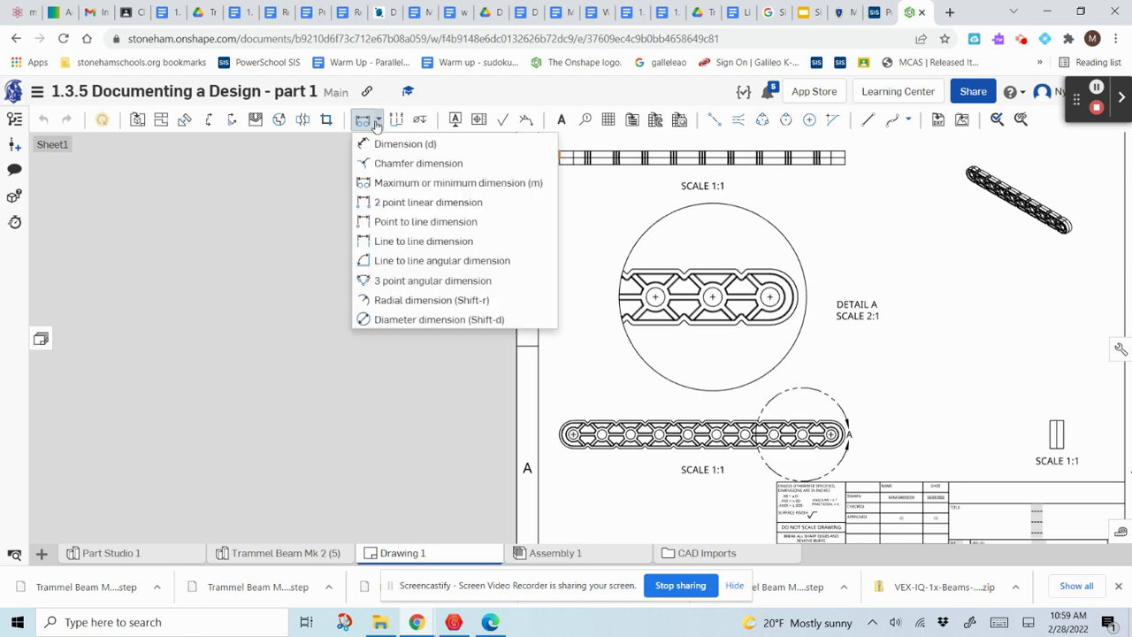
{"action": "left_click", "coordinate": [400, 184]}
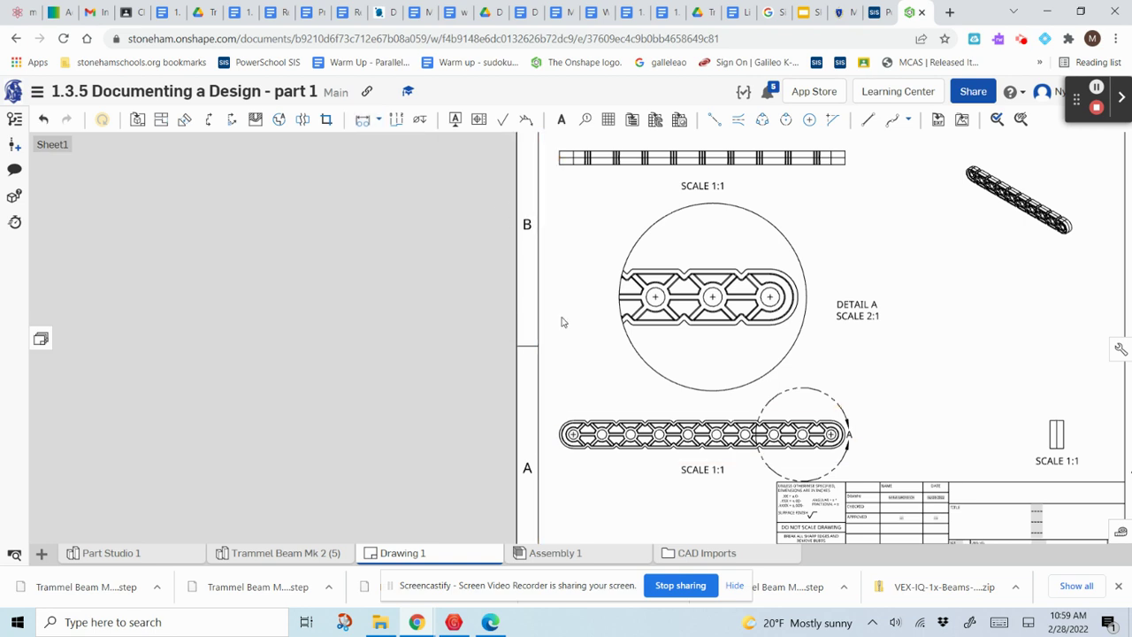
{"action": "key", "text": "f"}
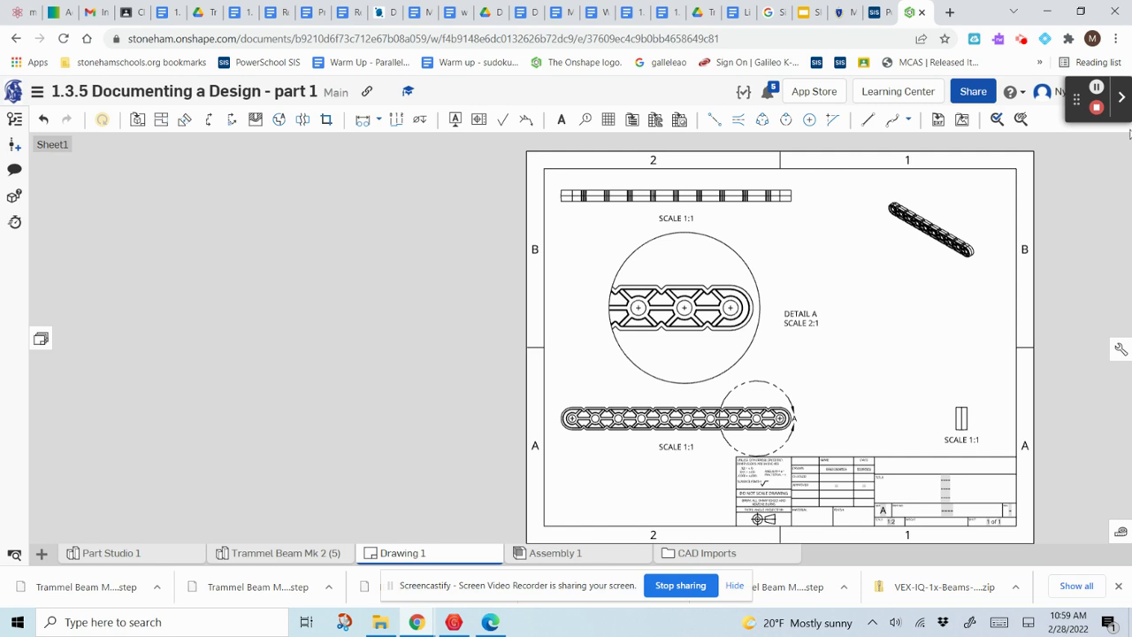
Dimension the top view's overall length between its two outer end arcs with a maximum or minimum dimension, placing it just above the beam.
{"action": "key", "text": "shift+z"}
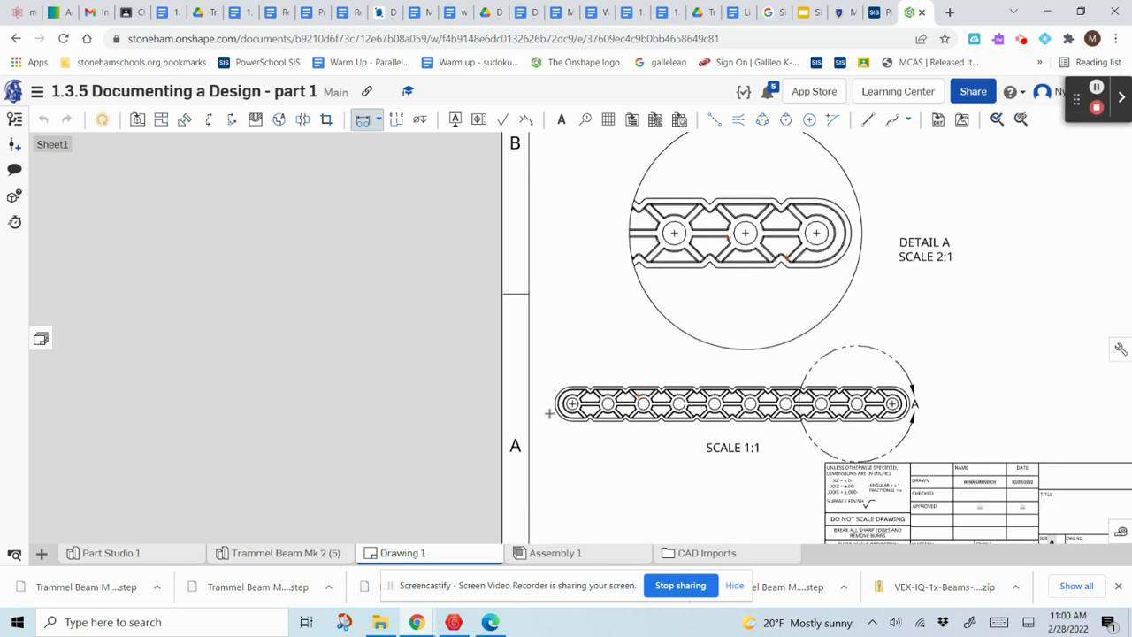
{"action": "left_click", "coordinate": [553, 405]}
{"action": "scroll", "coordinate": [924, 406], "scroll_direction": "up", "scroll_amount": 1}
{"action": "scroll", "coordinate": [928, 406], "scroll_direction": "up", "scroll_amount": 1}
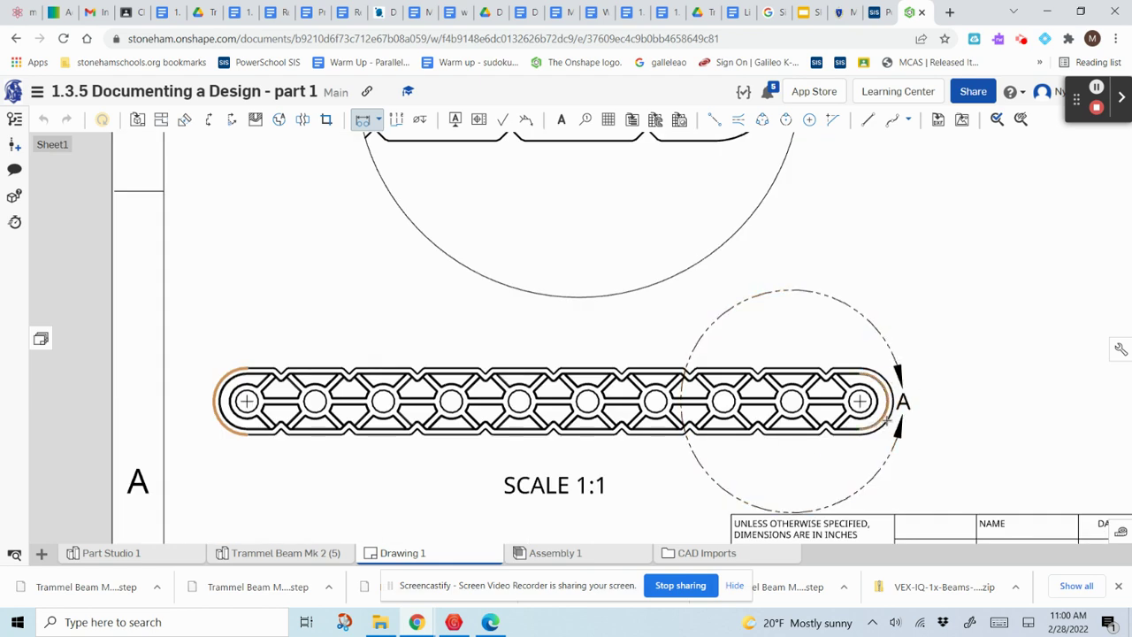
{"action": "scroll", "coordinate": [893, 409], "scroll_direction": "up", "scroll_amount": 2}
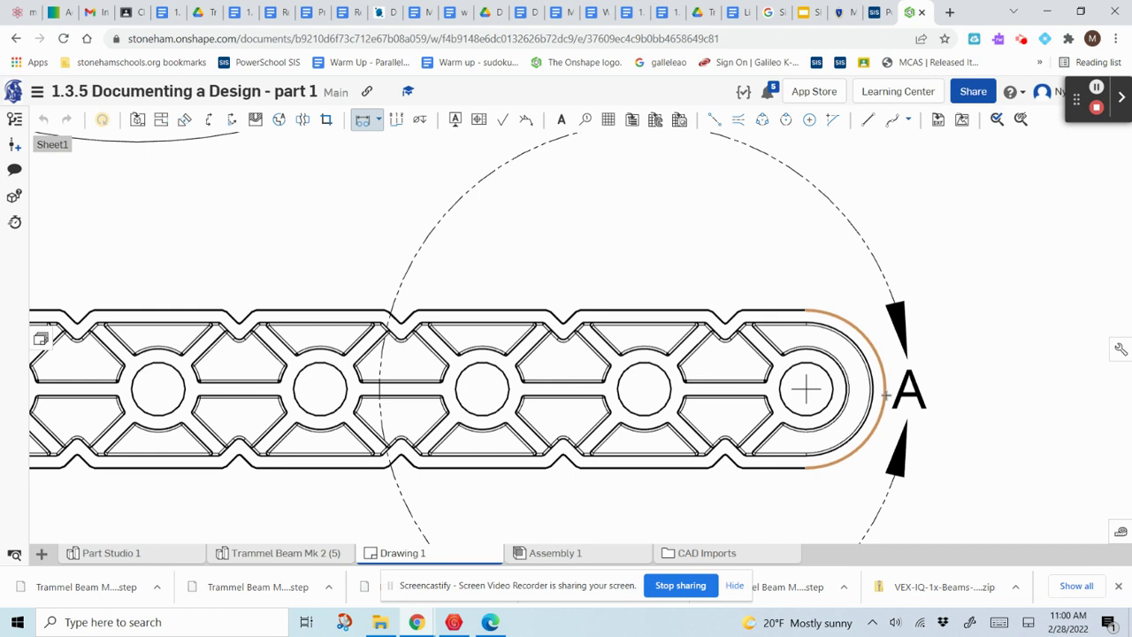
{"action": "left_click", "coordinate": [884, 396]}
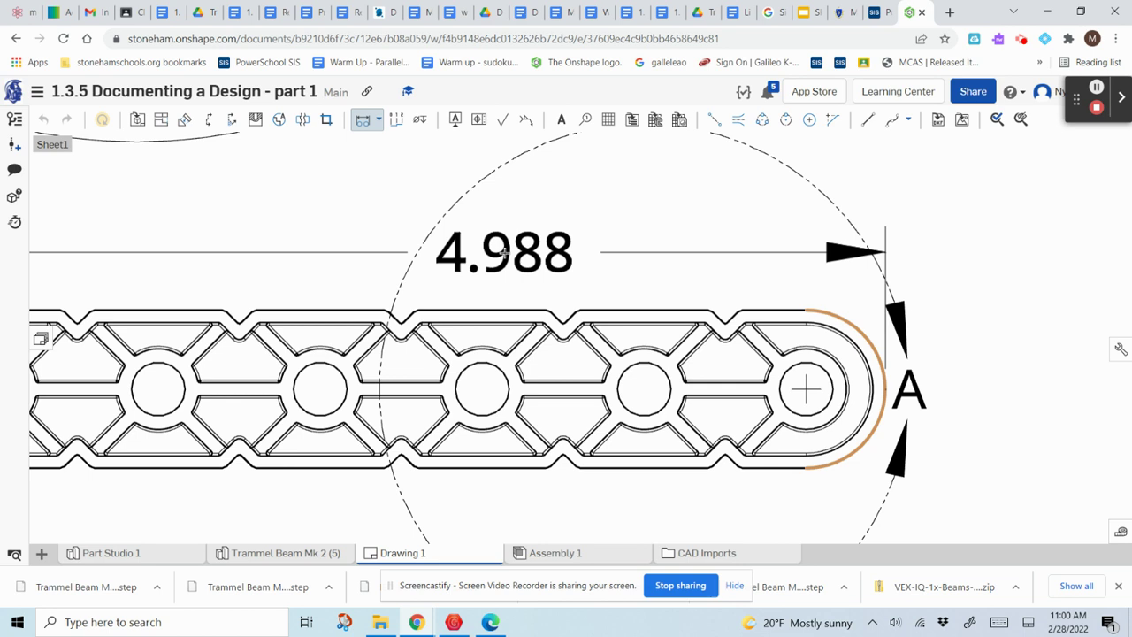
{"action": "left_click", "coordinate": [505, 253]}
{"action": "scroll", "coordinate": [988, 249], "scroll_direction": "down", "scroll_amount": 2}
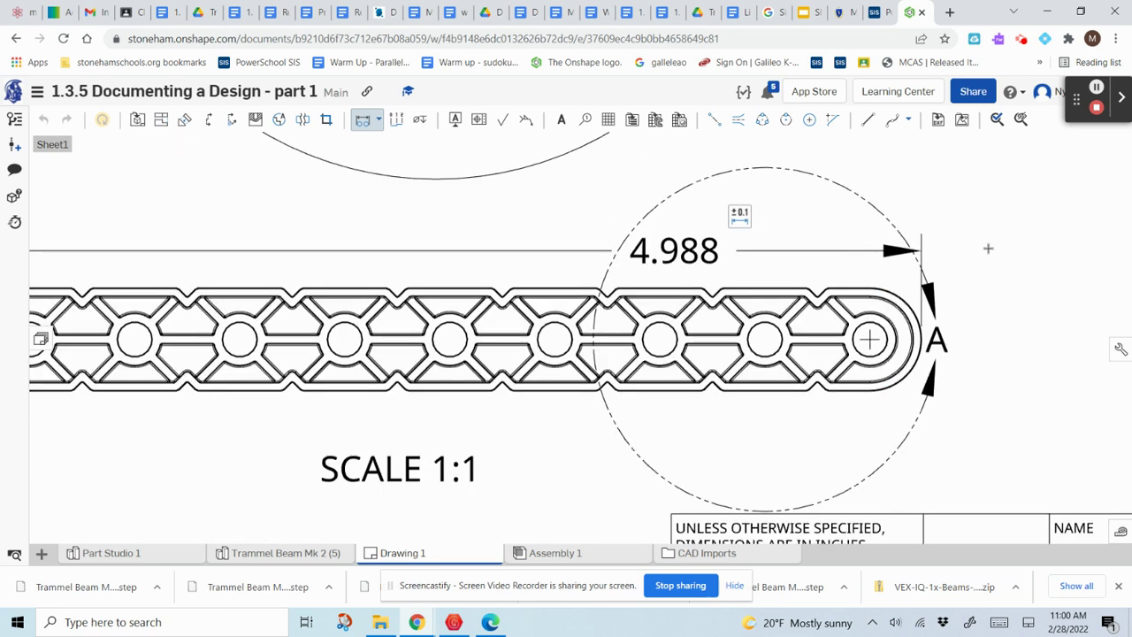
{"action": "scroll", "coordinate": [988, 249], "scroll_direction": "down", "scroll_amount": 1}
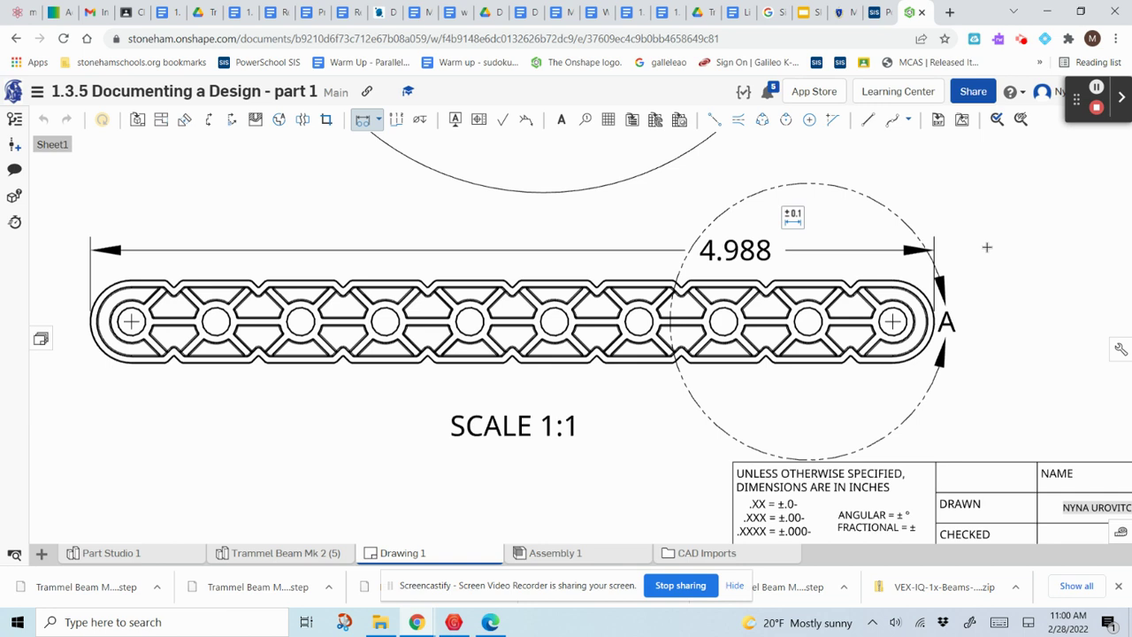
{"action": "scroll", "coordinate": [987, 247], "scroll_direction": "down", "scroll_amount": 1}
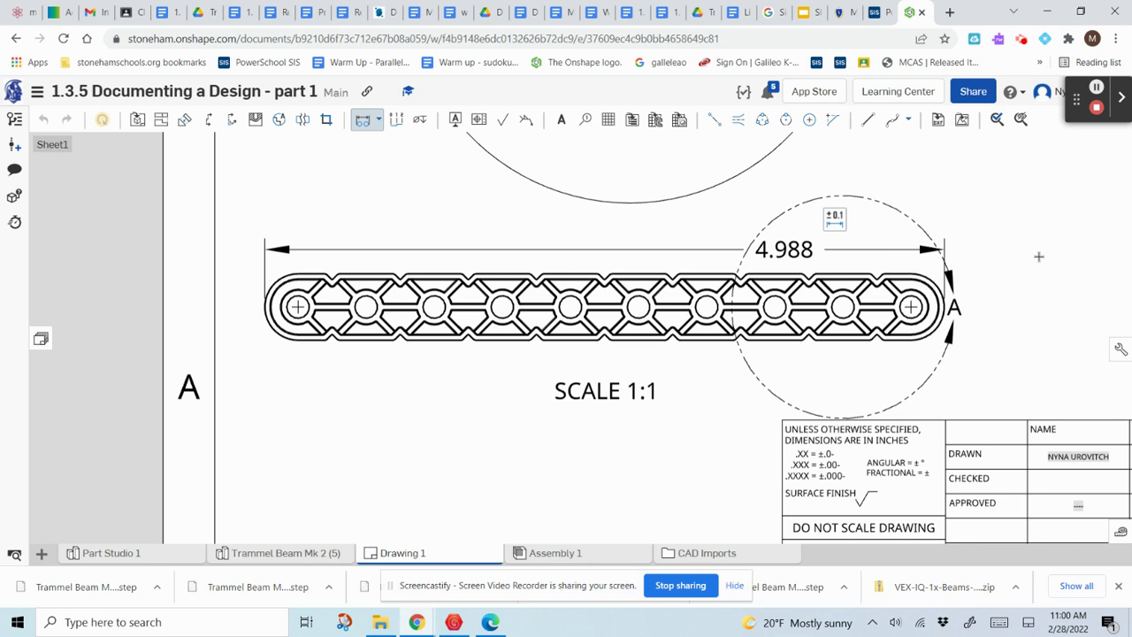
{"action": "scroll", "coordinate": [1035, 252], "scroll_direction": "down", "scroll_amount": 2}
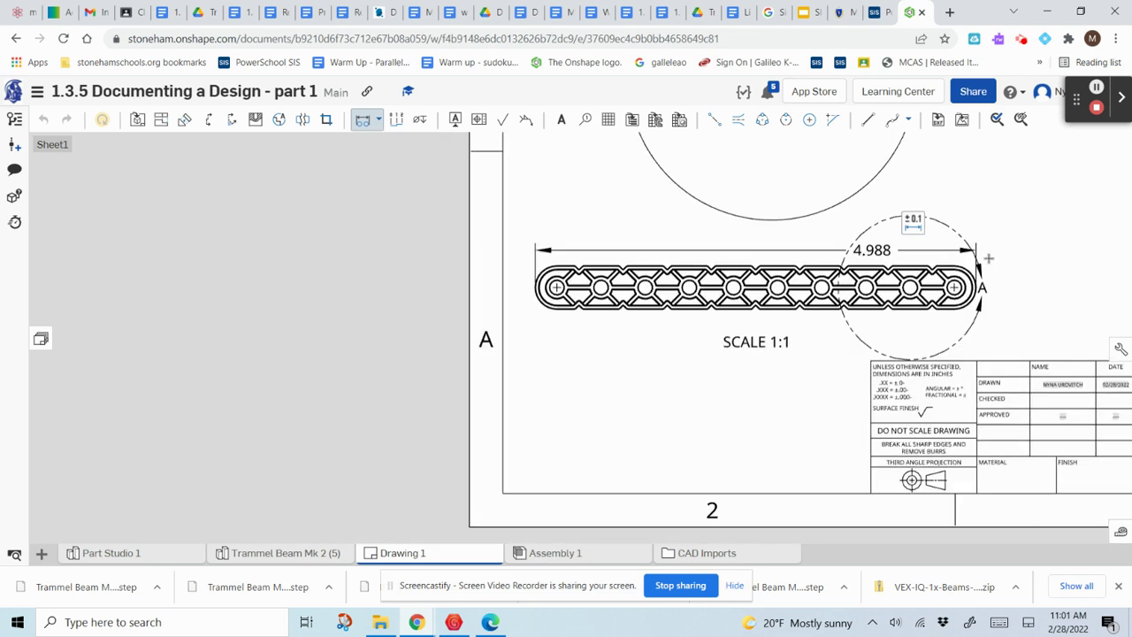
{"action": "scroll", "coordinate": [287, 208], "scroll_direction": "down", "scroll_amount": 1}
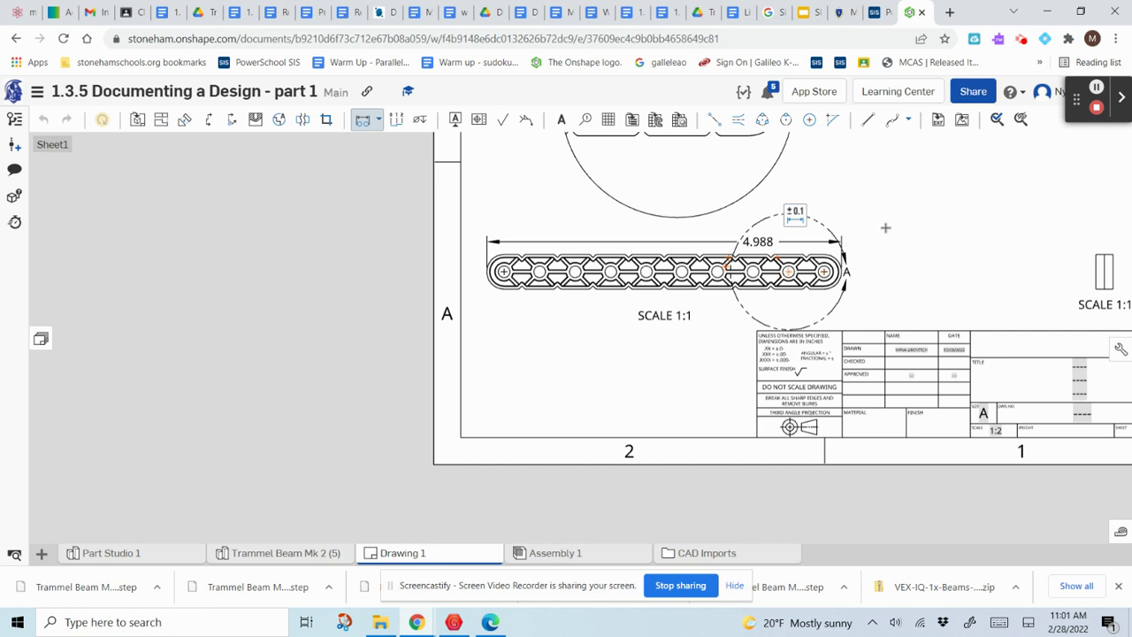
Dimension the side view's overall height between its upper and lower edges, placing the dimension just left of the view.
{"action": "scroll", "coordinate": [883, 230], "scroll_direction": "down", "scroll_amount": 1}
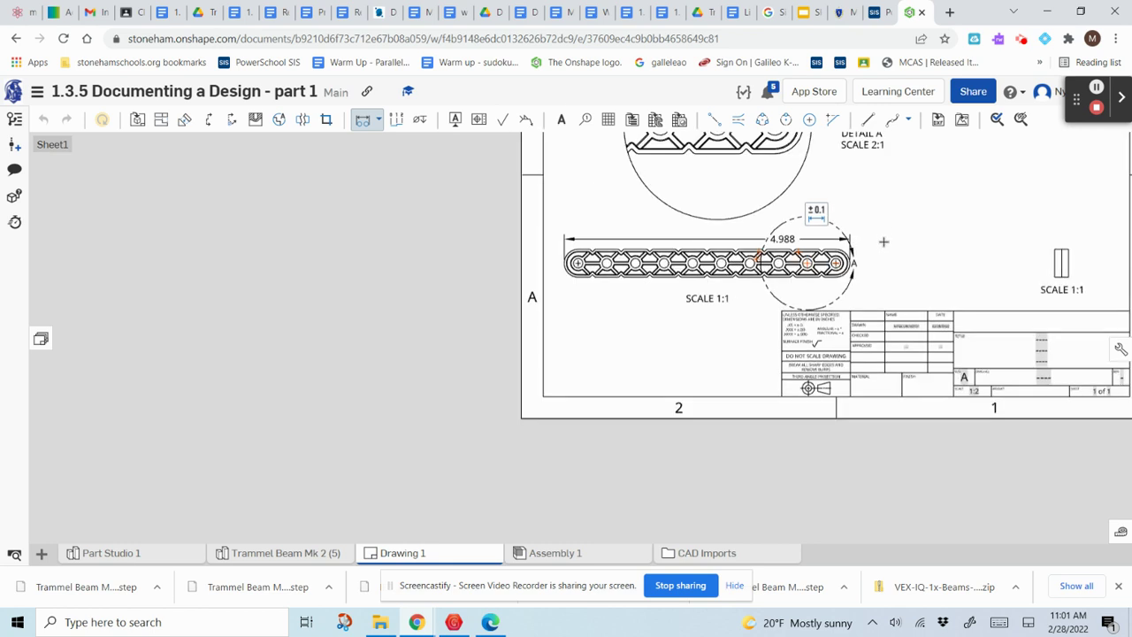
{"action": "scroll", "coordinate": [895, 225], "scroll_direction": "down", "scroll_amount": 1}
{"action": "scroll", "coordinate": [896, 227], "scroll_direction": "up", "scroll_amount": 1}
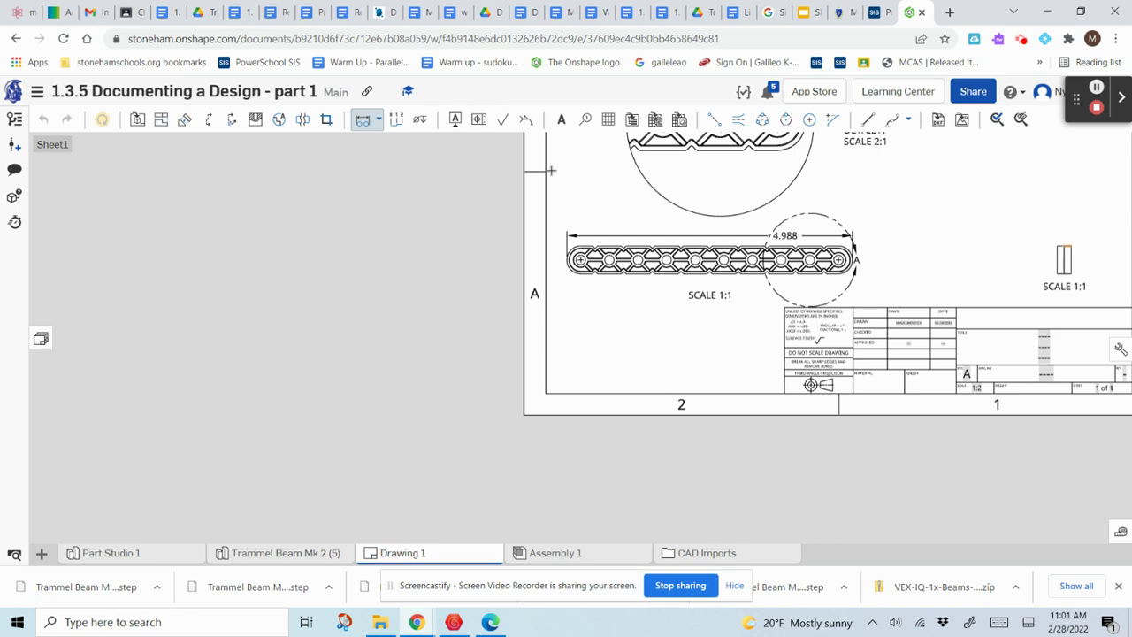
{"action": "left_click", "coordinate": [378, 121]}
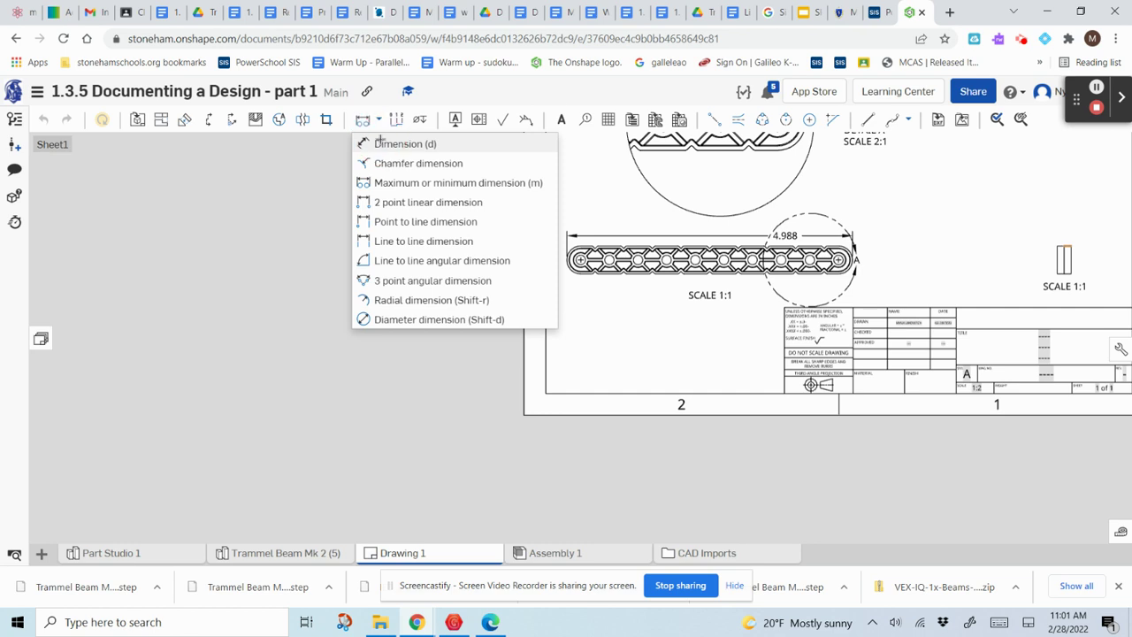
{"action": "left_click", "coordinate": [381, 144]}
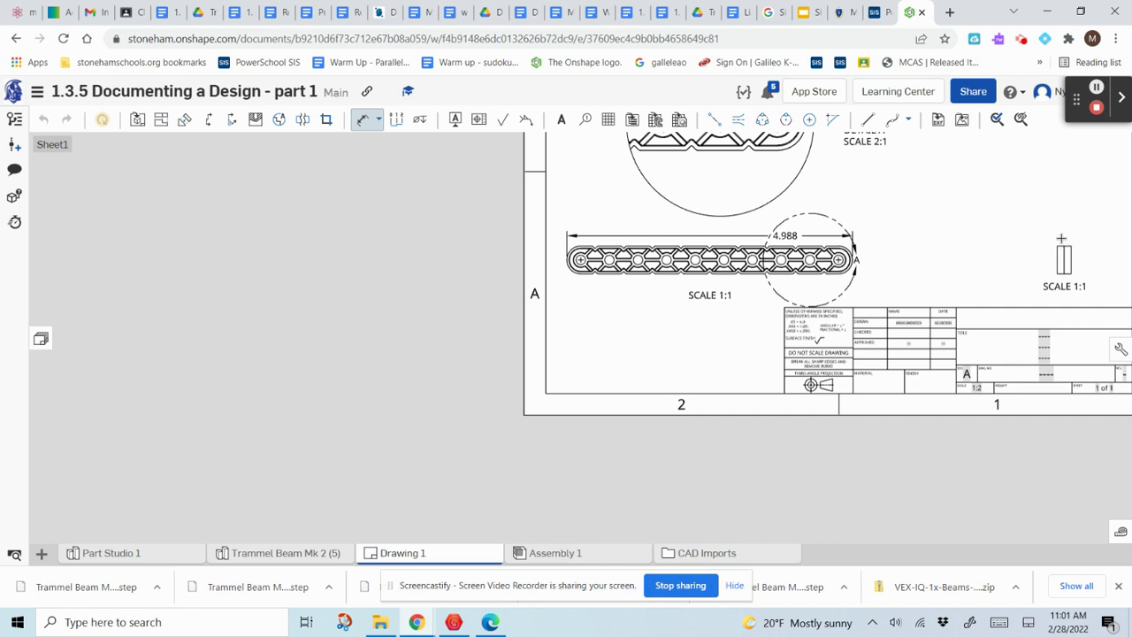
{"action": "left_click", "coordinate": [1063, 246]}
{"action": "left_click", "coordinate": [1064, 271]}
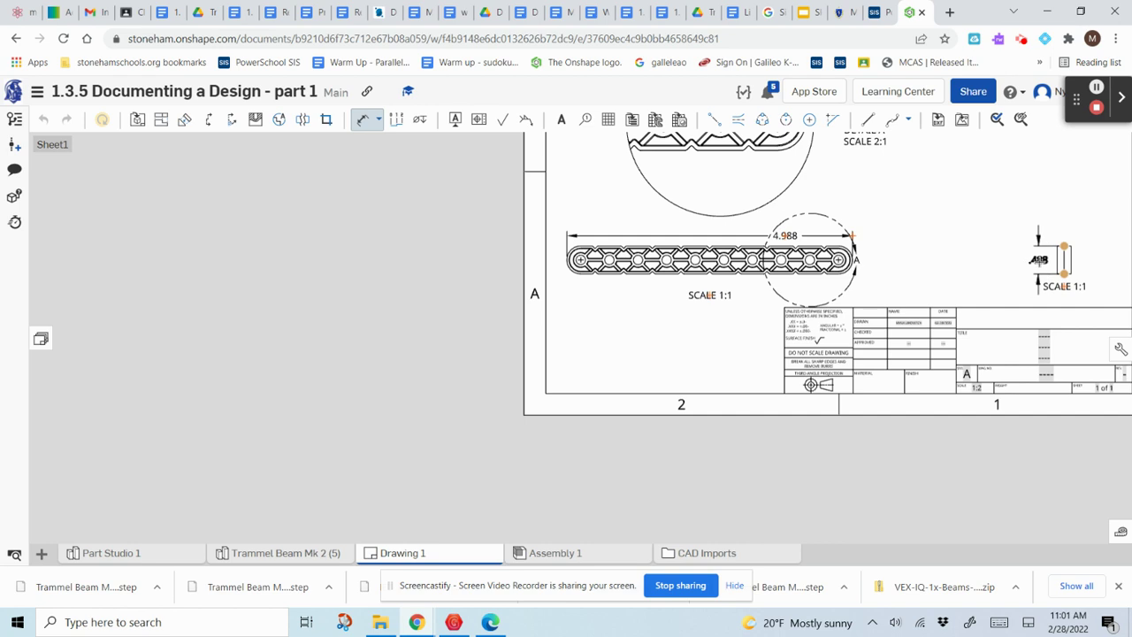
{"action": "left_click", "coordinate": [1040, 271]}
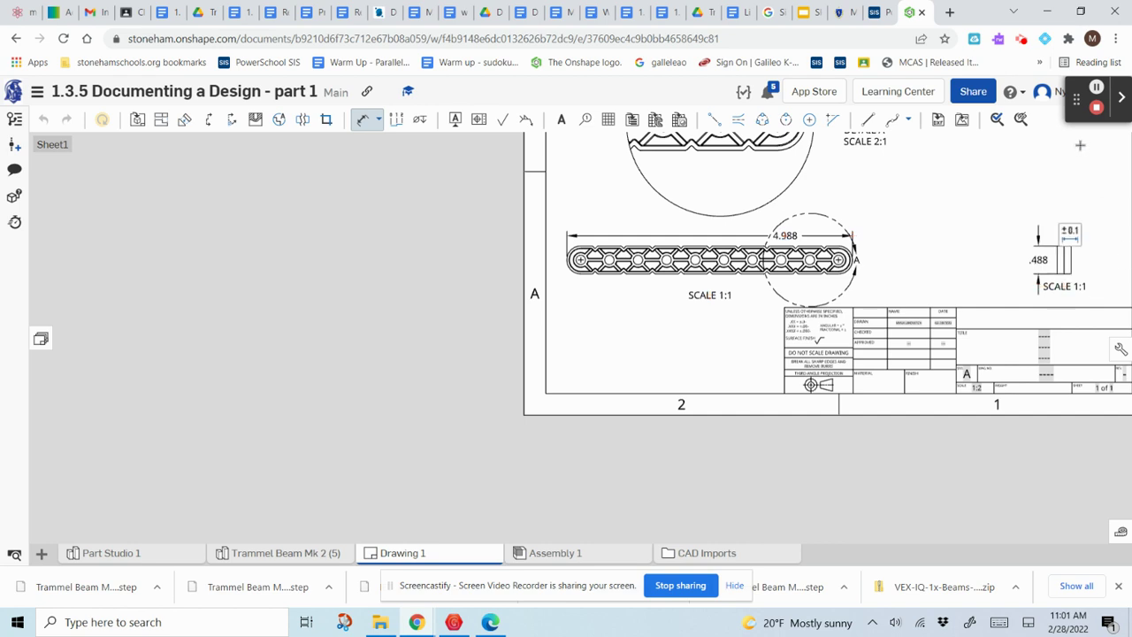
{"action": "scroll", "coordinate": [965, 185], "scroll_direction": "down", "scroll_amount": 1}
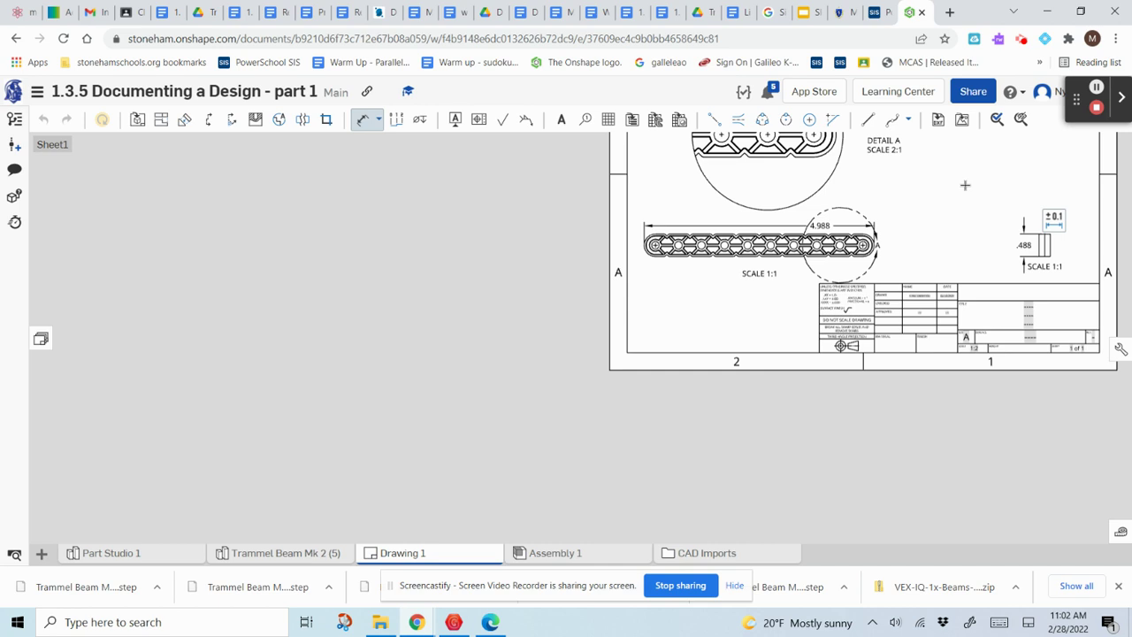
{"action": "scroll", "coordinate": [965, 180], "scroll_direction": "down", "scroll_amount": 2}
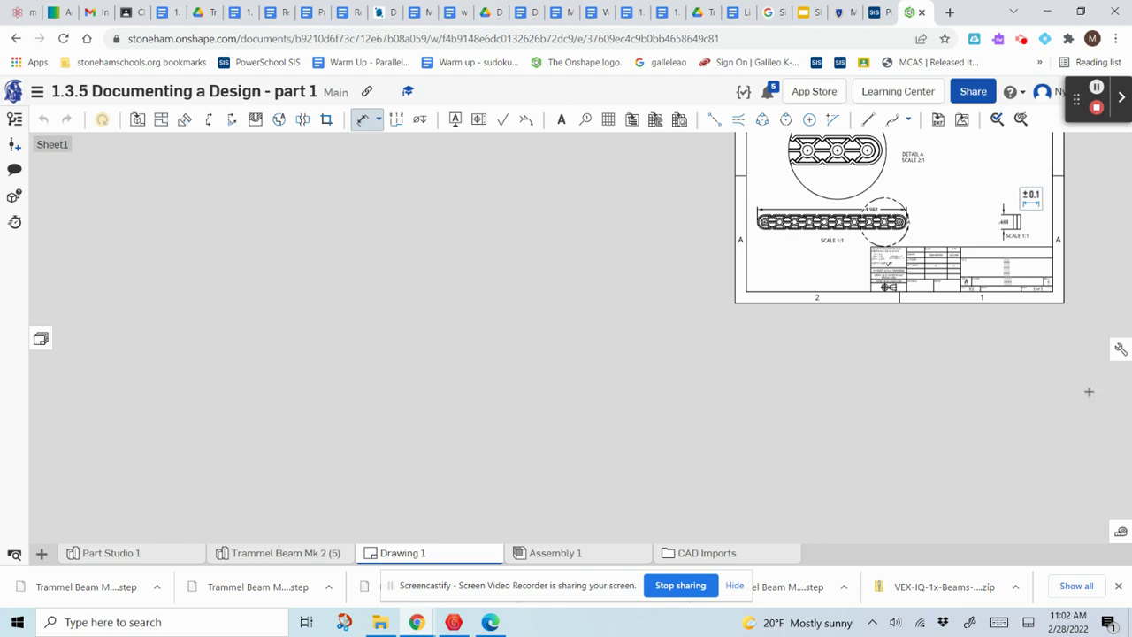
{"action": "scroll", "coordinate": [1088, 391], "scroll_direction": "down", "scroll_amount": 2}
{"action": "scroll", "coordinate": [880, 442], "scroll_direction": "up", "scroll_amount": 1}
{"action": "left_click", "coordinate": [1018, 197]}
{"action": "left_click", "coordinate": [972, 235]}
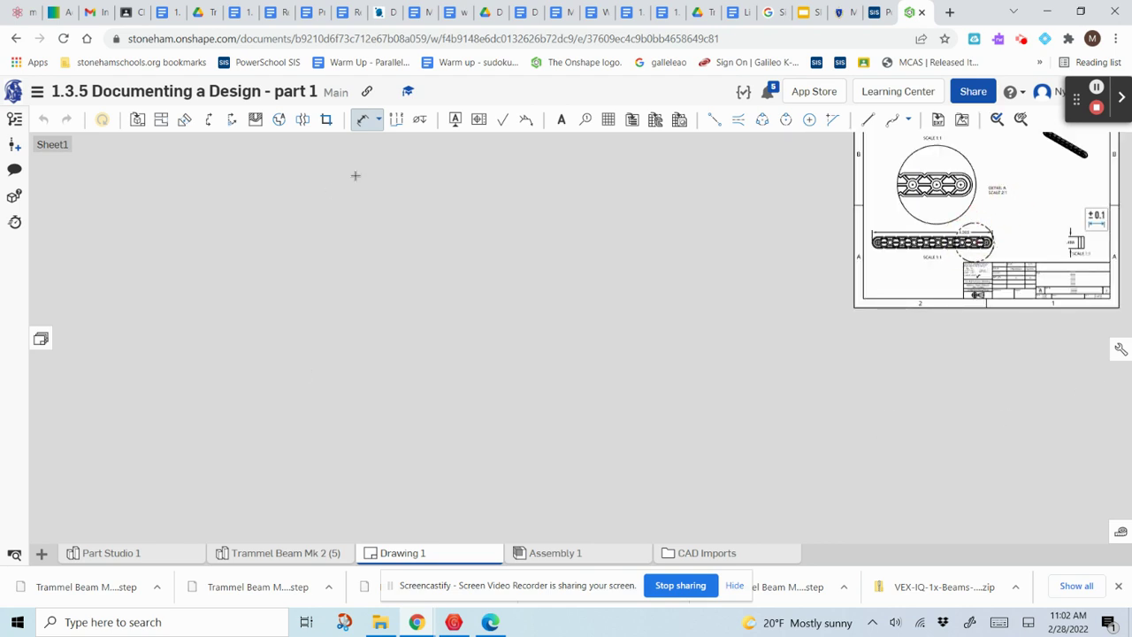
{"action": "key", "text": "Escape"}
{"action": "left_click", "coordinate": [1053, 218]}
{"action": "scroll", "coordinate": [1058, 239], "scroll_direction": "down", "scroll_amount": 1}
{"action": "scroll", "coordinate": [1058, 239], "scroll_direction": "up", "scroll_amount": 4}
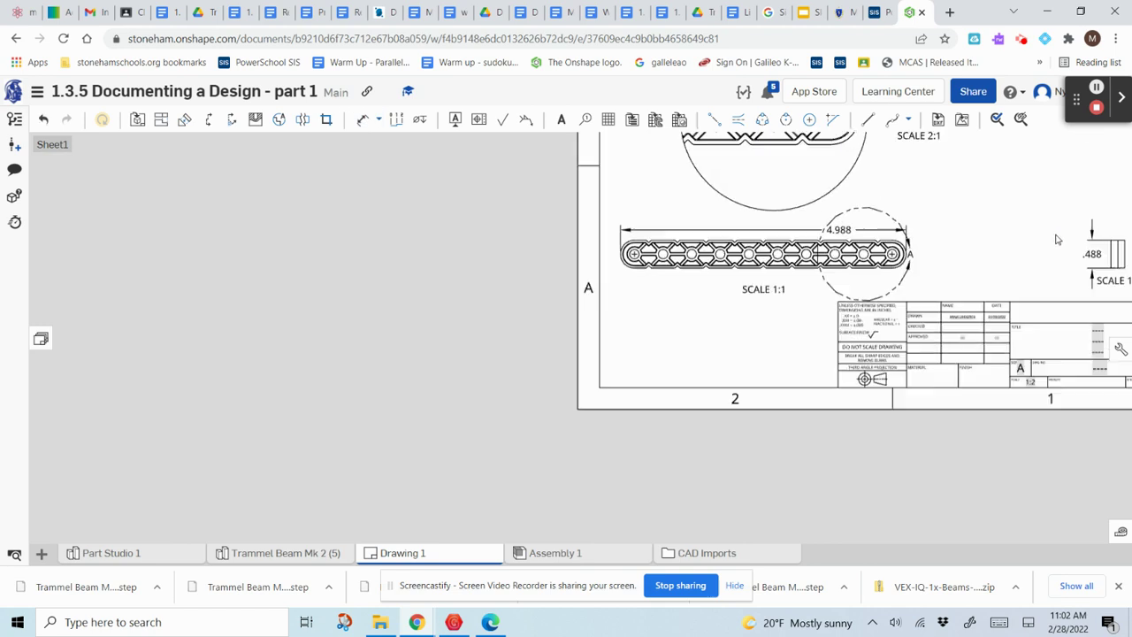
{"action": "left_click", "coordinate": [1033, 221]}
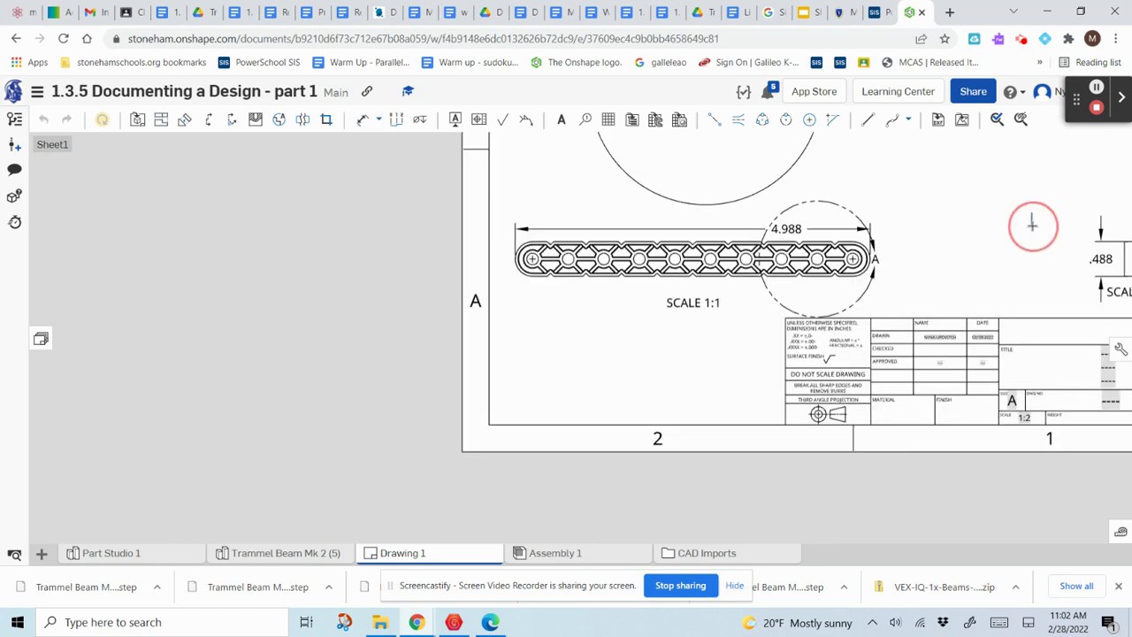
{"action": "scroll", "coordinate": [1027, 232], "scroll_direction": "up", "scroll_amount": 3}
{"action": "scroll", "coordinate": [1027, 233], "scroll_direction": "down", "scroll_amount": 1}
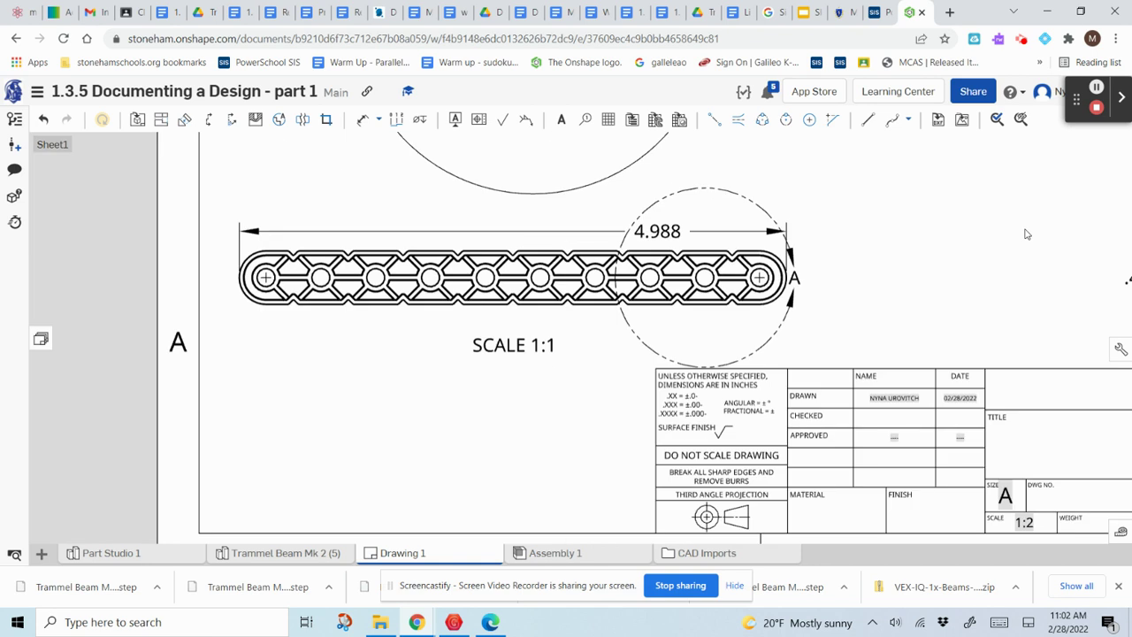
{"action": "scroll", "coordinate": [930, 253], "scroll_direction": "down", "scroll_amount": 1}
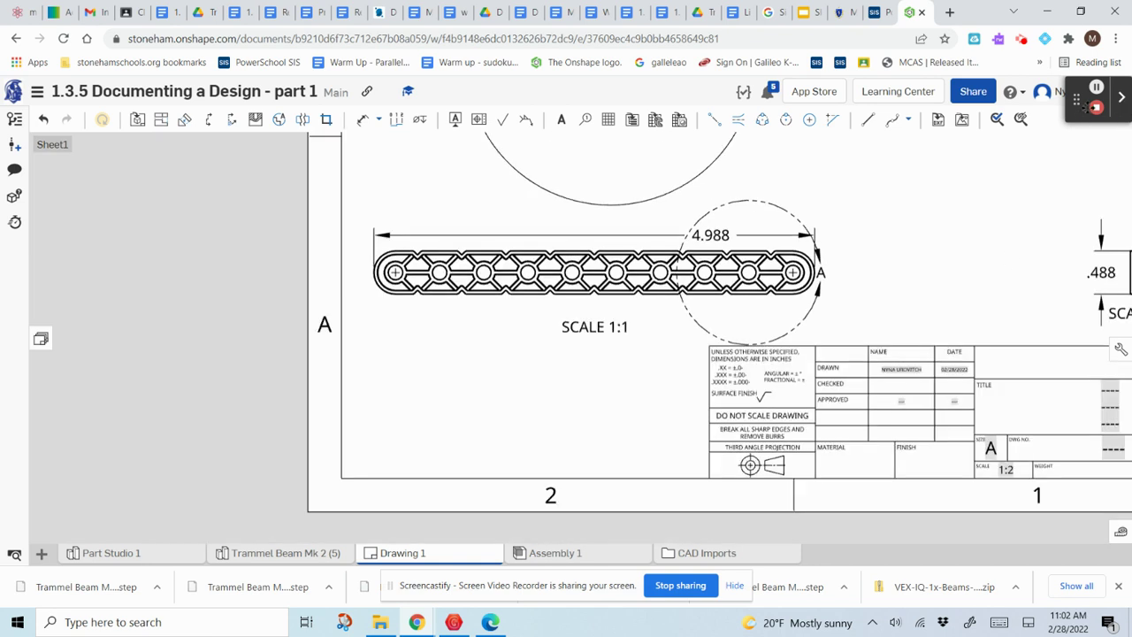
{"action": "scroll", "coordinate": [787, 248], "scroll_direction": "down", "scroll_amount": 1}
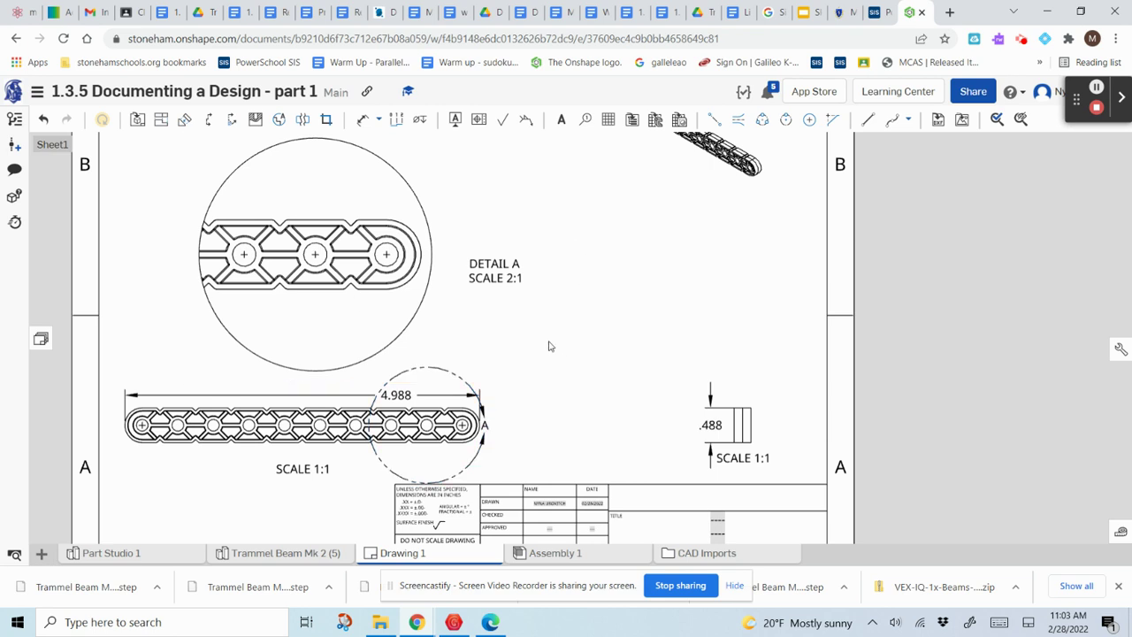
Dimension the radius of the outer end arc at the top view's right end, placing it above and right of the beam.
{"action": "left_click", "coordinate": [363, 120]}
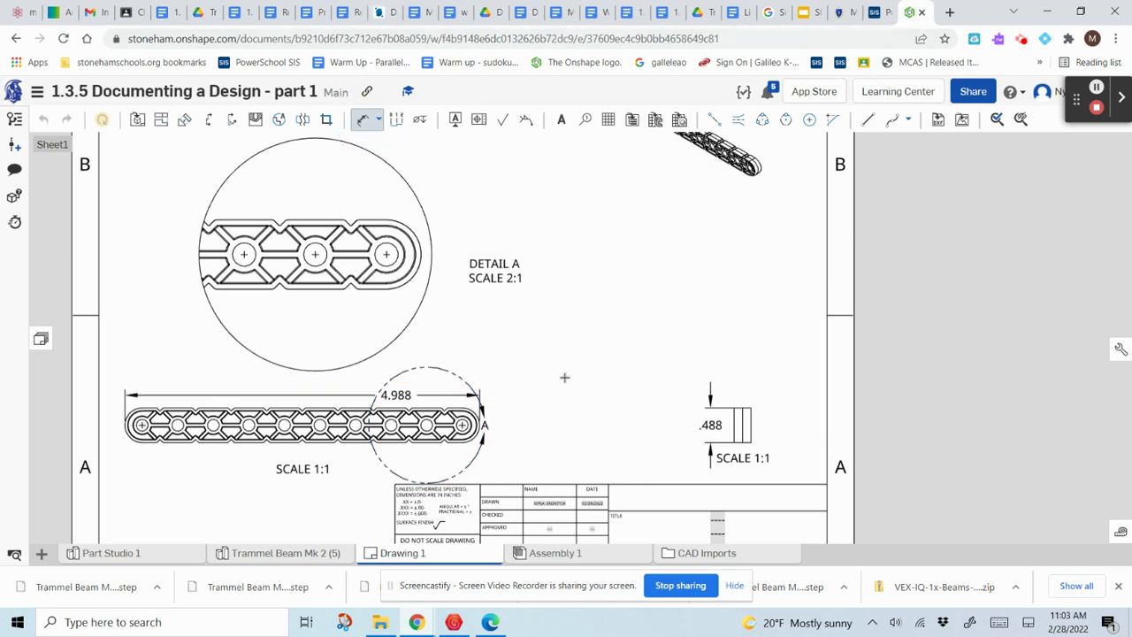
{"action": "scroll", "coordinate": [566, 382], "scroll_direction": "up", "scroll_amount": 1}
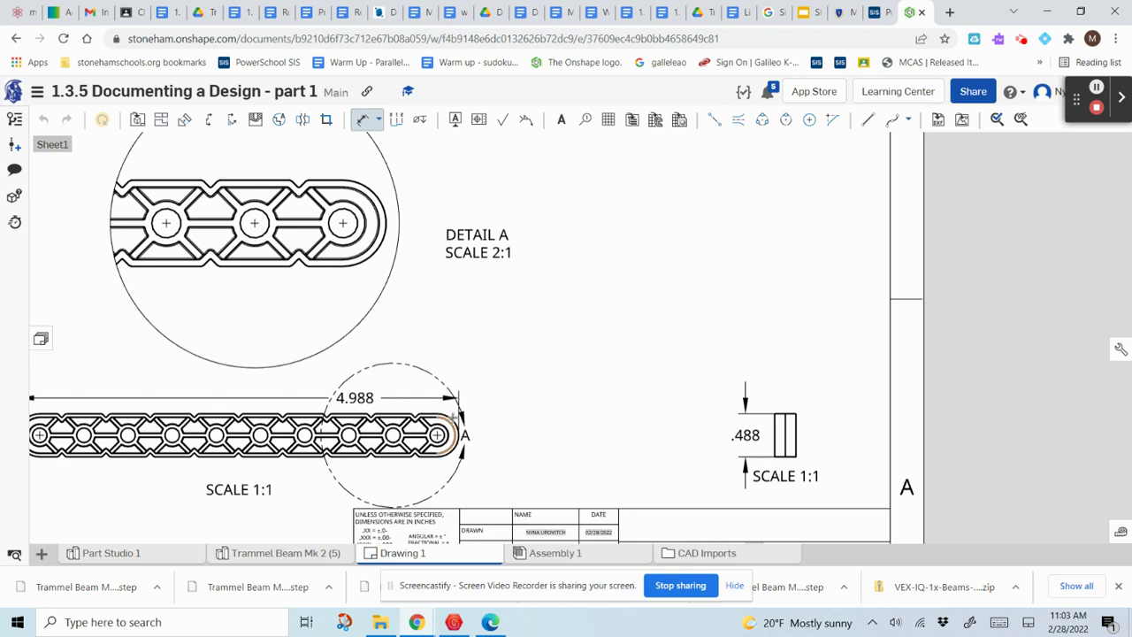
{"action": "scroll", "coordinate": [456, 412], "scroll_direction": "up", "scroll_amount": 2}
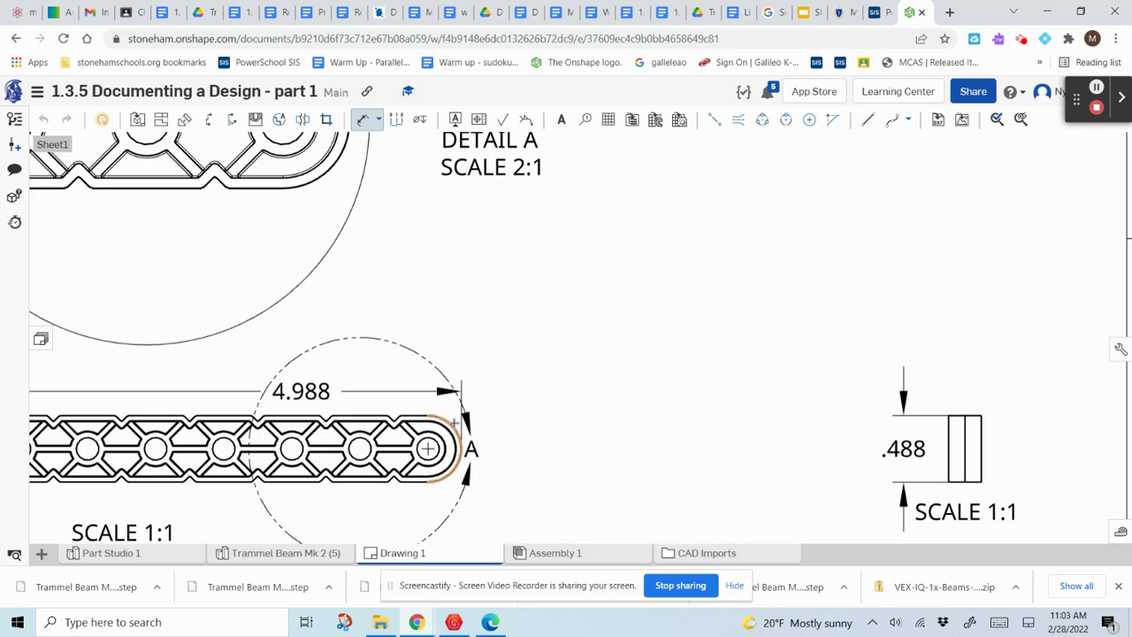
{"action": "left_click", "coordinate": [455, 425]}
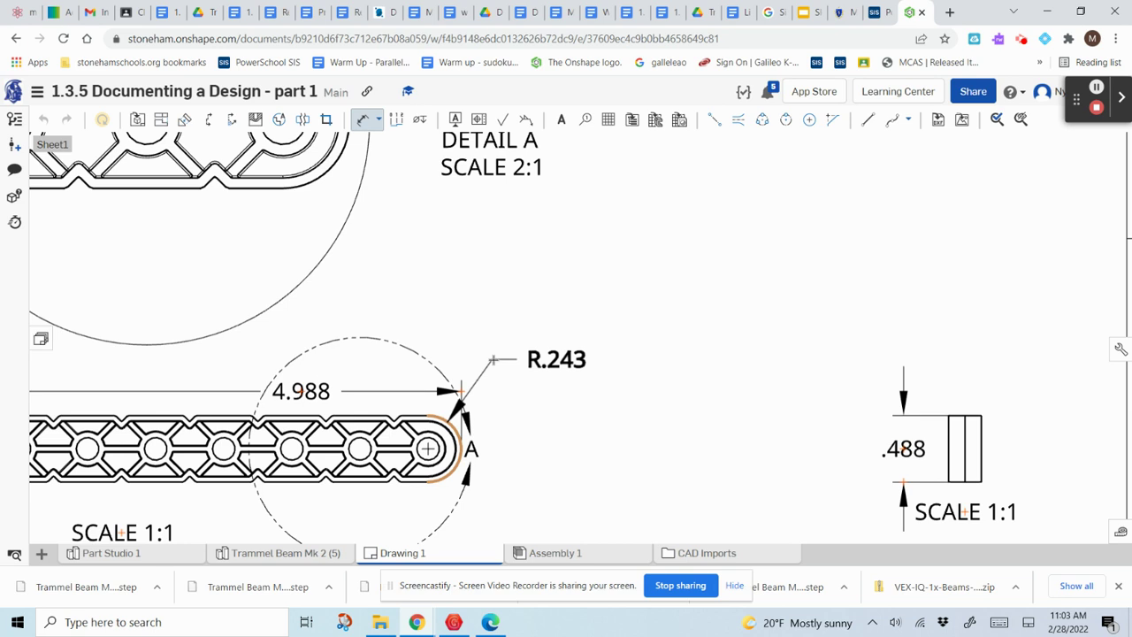
{"action": "left_click", "coordinate": [493, 359]}
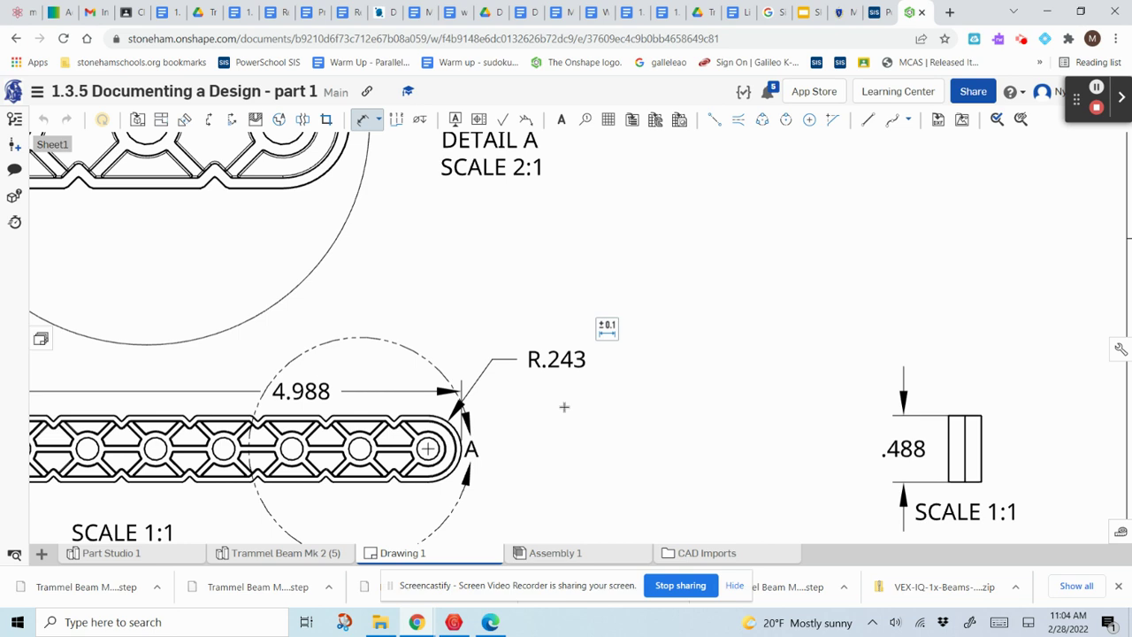
Add radius dimensions in detail A to the rounded end's inner arc and two arcs around the end hole, stacked above the beam.
{"action": "scroll", "coordinate": [586, 425], "scroll_direction": "down", "scroll_amount": 2}
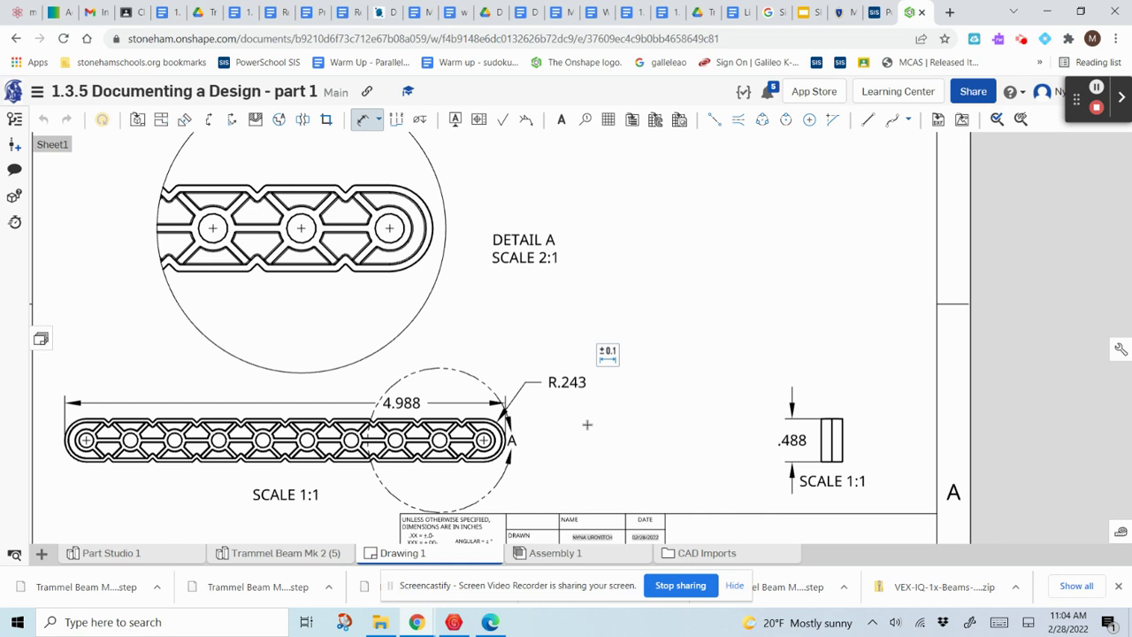
{"action": "scroll", "coordinate": [584, 424], "scroll_direction": "down", "scroll_amount": 1}
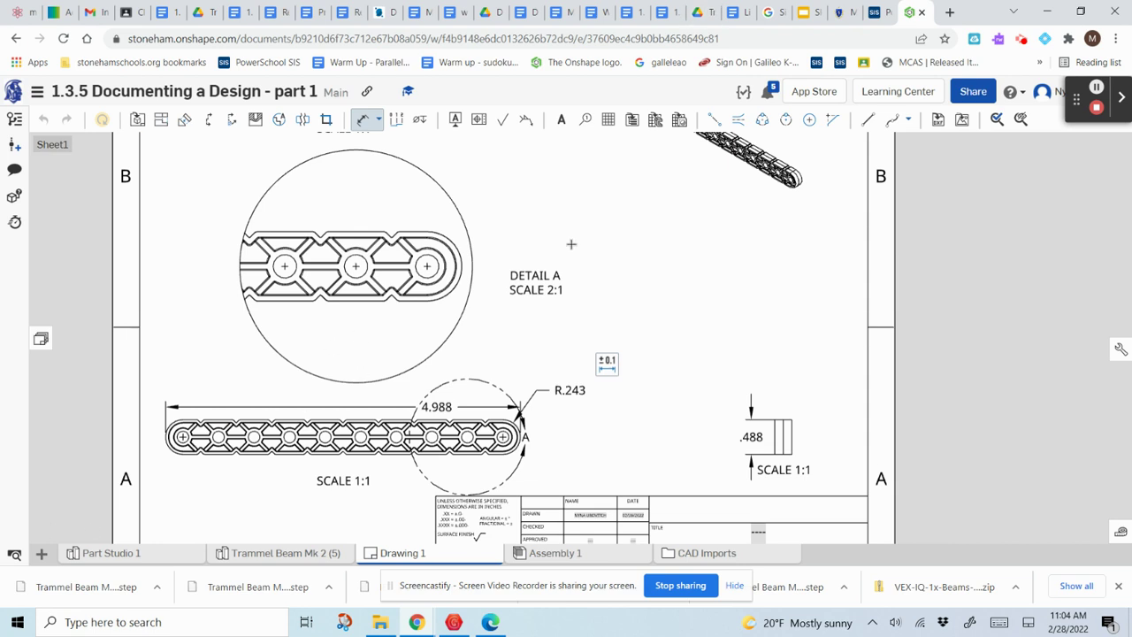
{"action": "scroll", "coordinate": [571, 245], "scroll_direction": "down", "scroll_amount": 1}
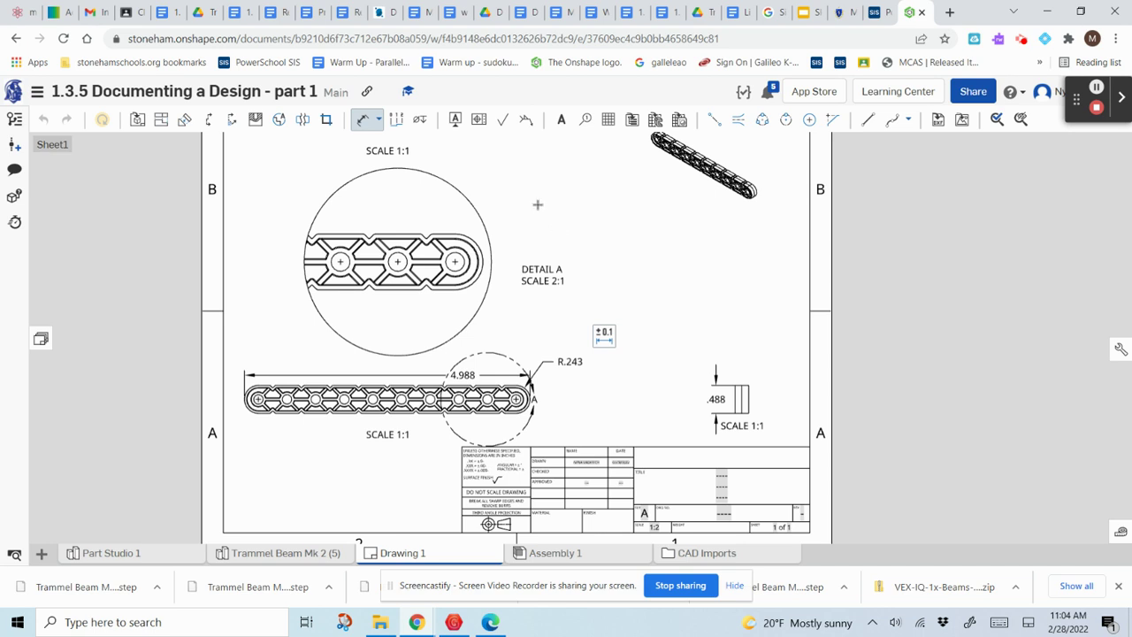
{"action": "scroll", "coordinate": [486, 212], "scroll_direction": "up", "scroll_amount": 2}
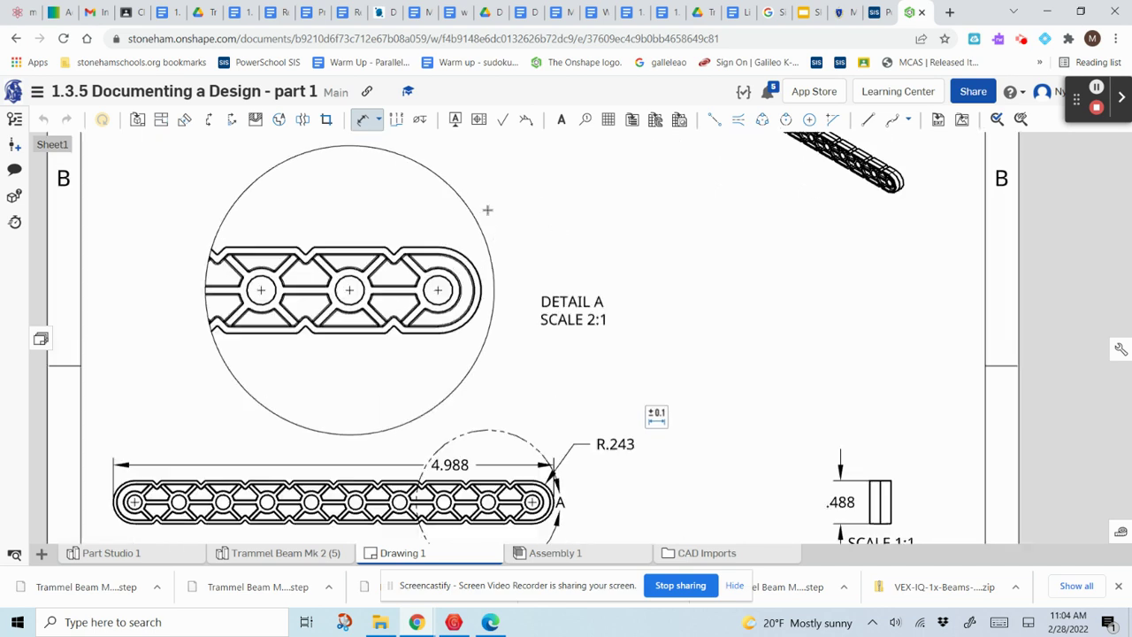
{"action": "left_click", "coordinate": [461, 265]}
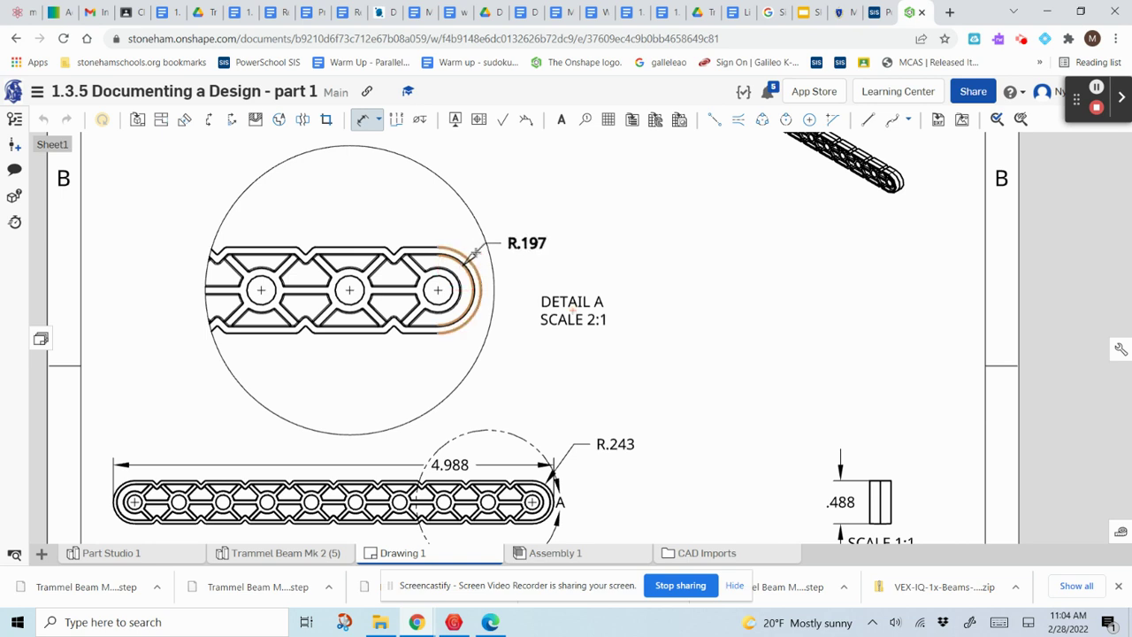
{"action": "left_click", "coordinate": [505, 218]}
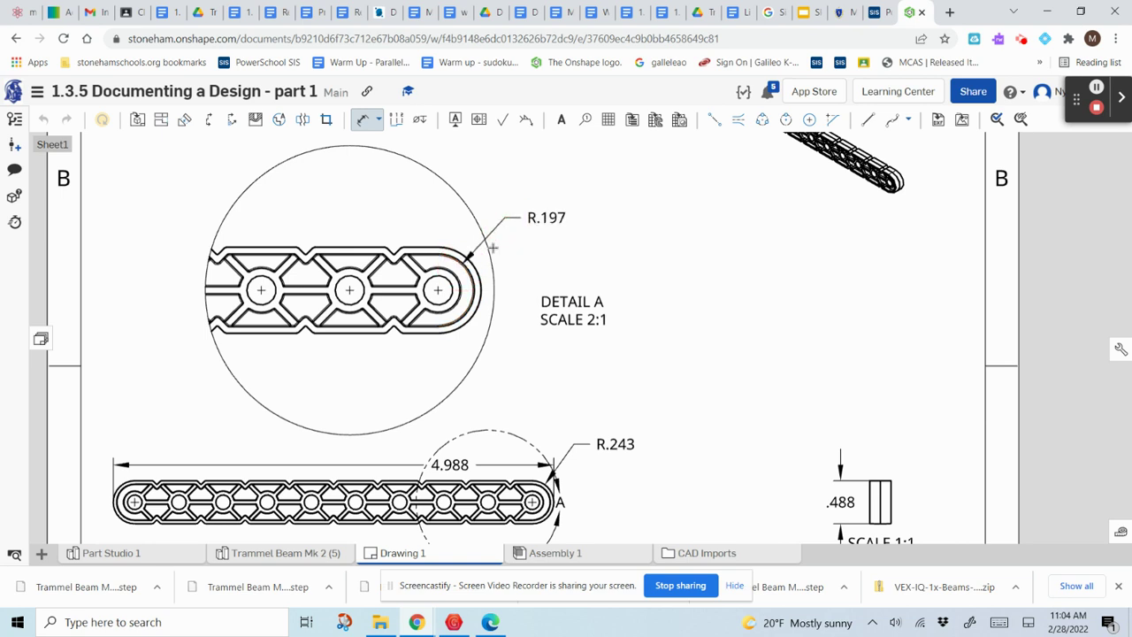
{"action": "left_click", "coordinate": [459, 276]}
{"action": "left_click", "coordinate": [488, 186]}
{"action": "left_click", "coordinate": [453, 276]}
{"action": "left_click", "coordinate": [470, 163]}
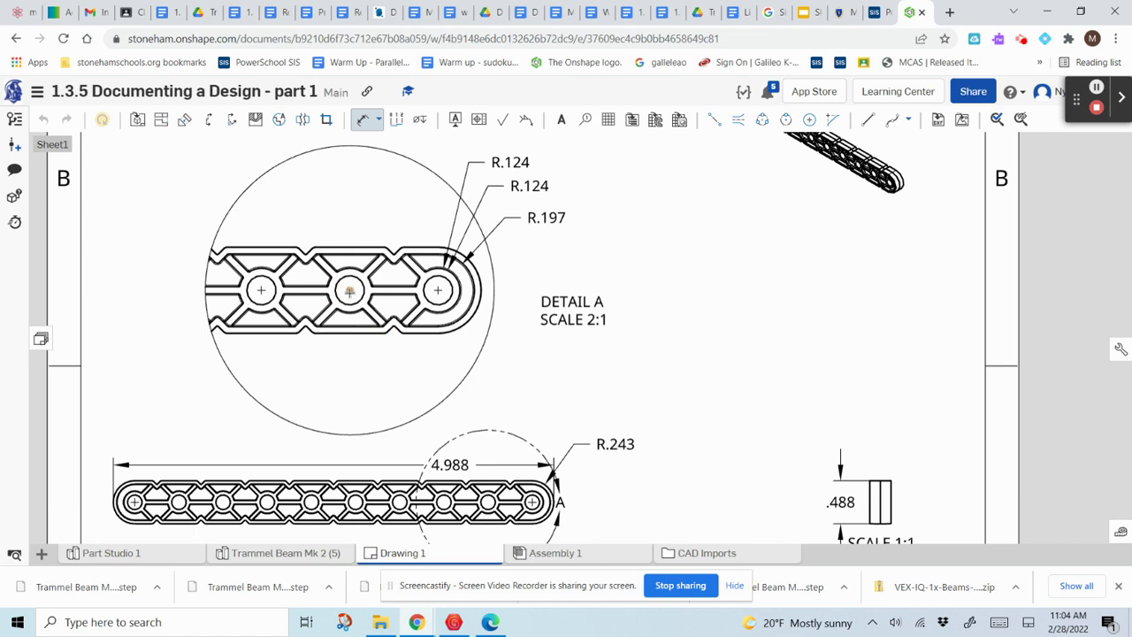
Dimension the spacing between detail A's middle and end holes below the beam, and the upper outer wall's thickness above it.
{"action": "left_click", "coordinate": [349, 290]}
{"action": "left_click", "coordinate": [395, 366]}
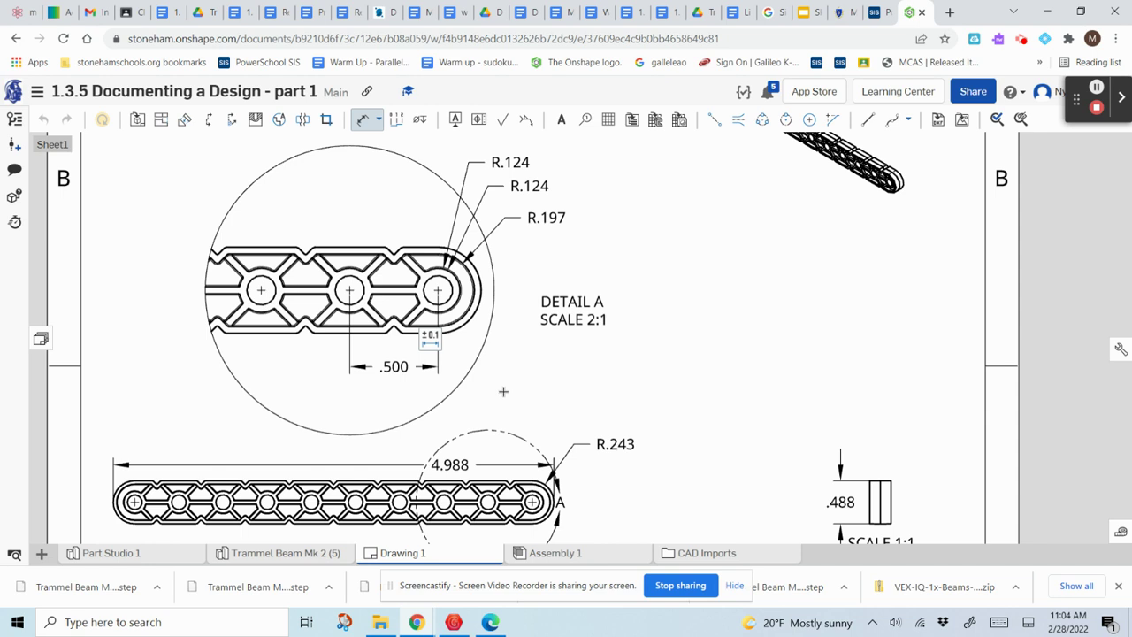
{"action": "scroll", "coordinate": [385, 209], "scroll_direction": "up", "scroll_amount": 1}
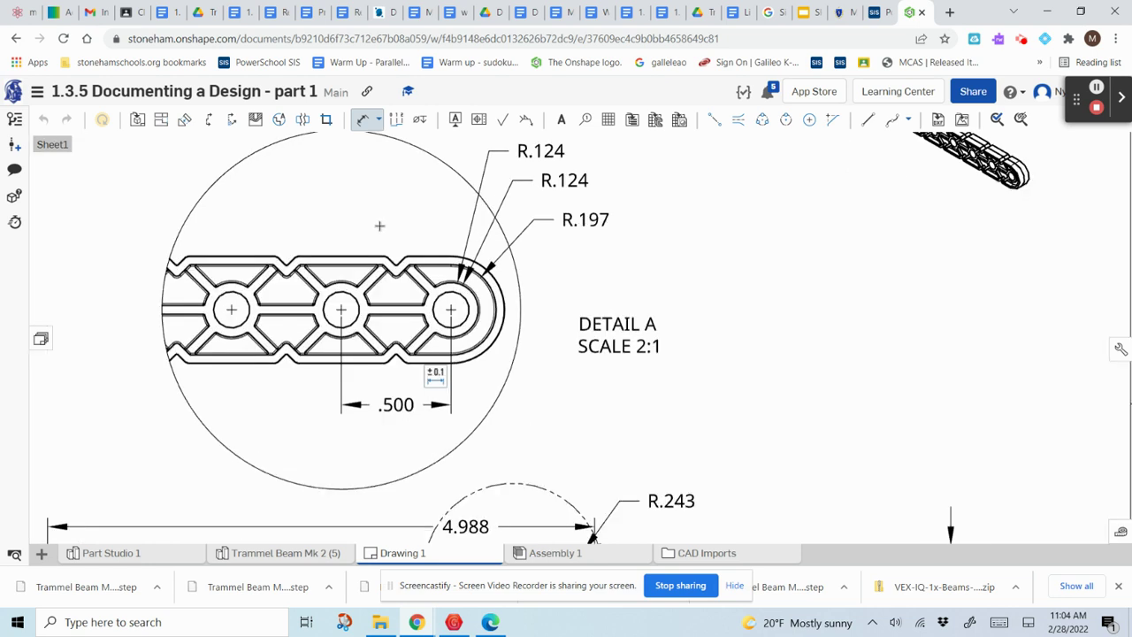
{"action": "left_click", "coordinate": [377, 256]}
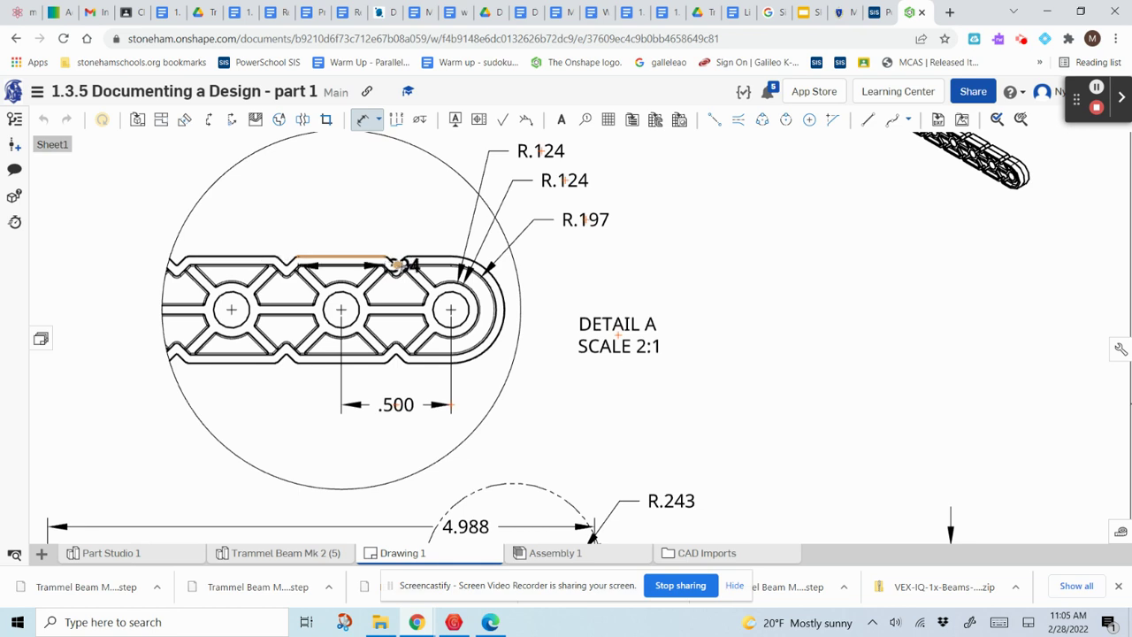
{"action": "left_click", "coordinate": [391, 257]}
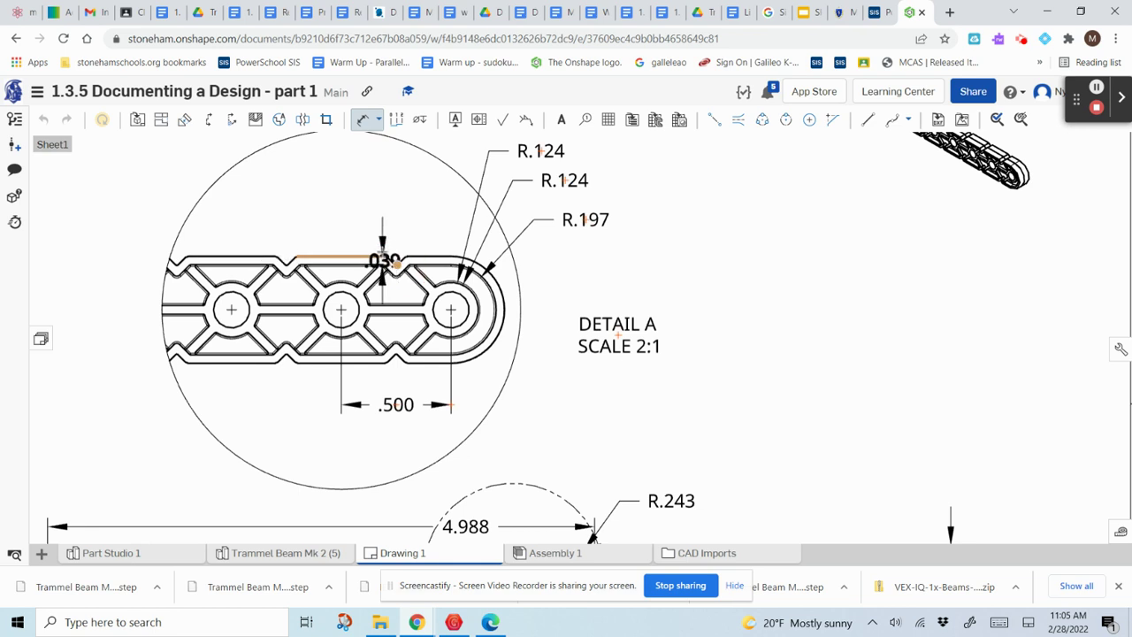
{"action": "left_click", "coordinate": [384, 238]}
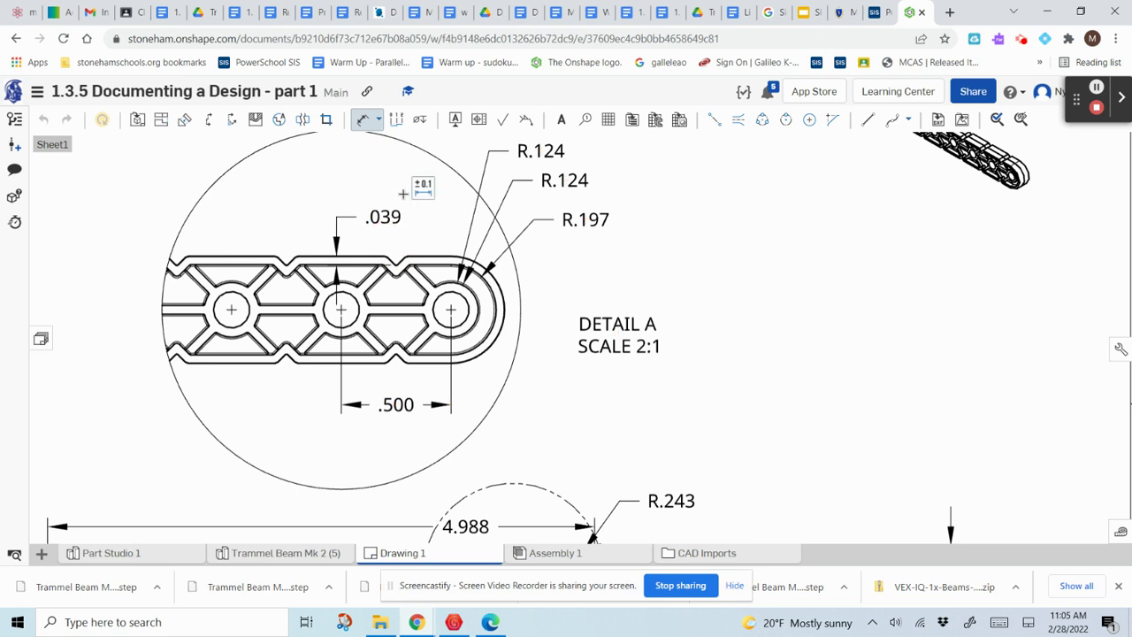
Dimension the thickness of the horizontal rib between detail A's left and middle holes, placing it above the wall thickness dimension.
{"action": "left_click", "coordinate": [799, 332]}
{"action": "left_click", "coordinate": [340, 264]}
{"action": "left_click", "coordinate": [292, 303]}
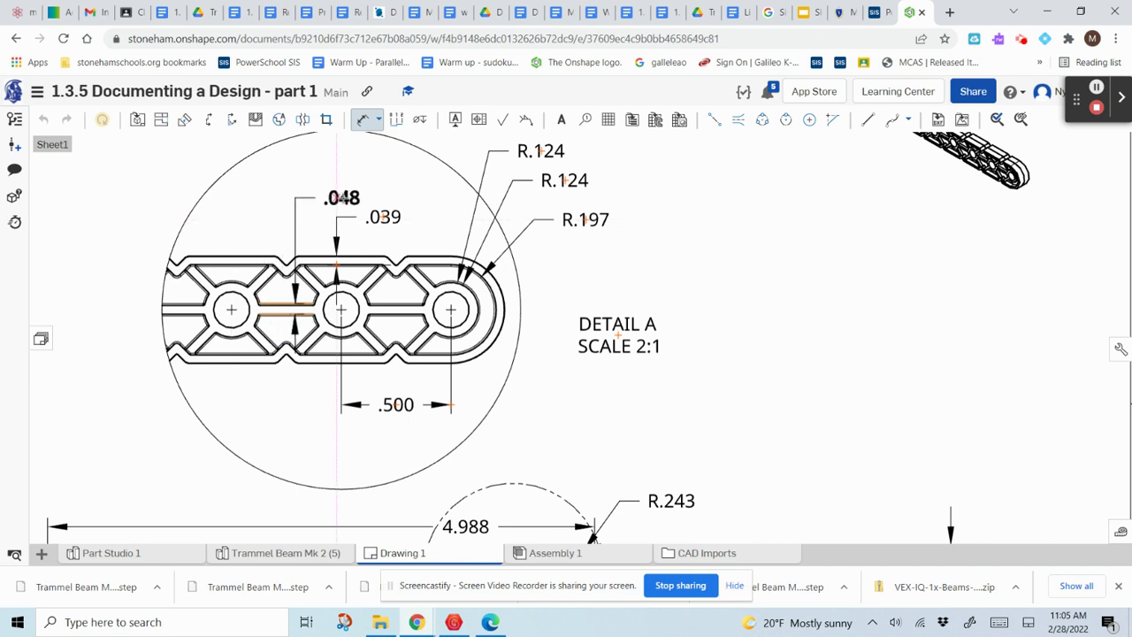
{"action": "left_click", "coordinate": [351, 193]}
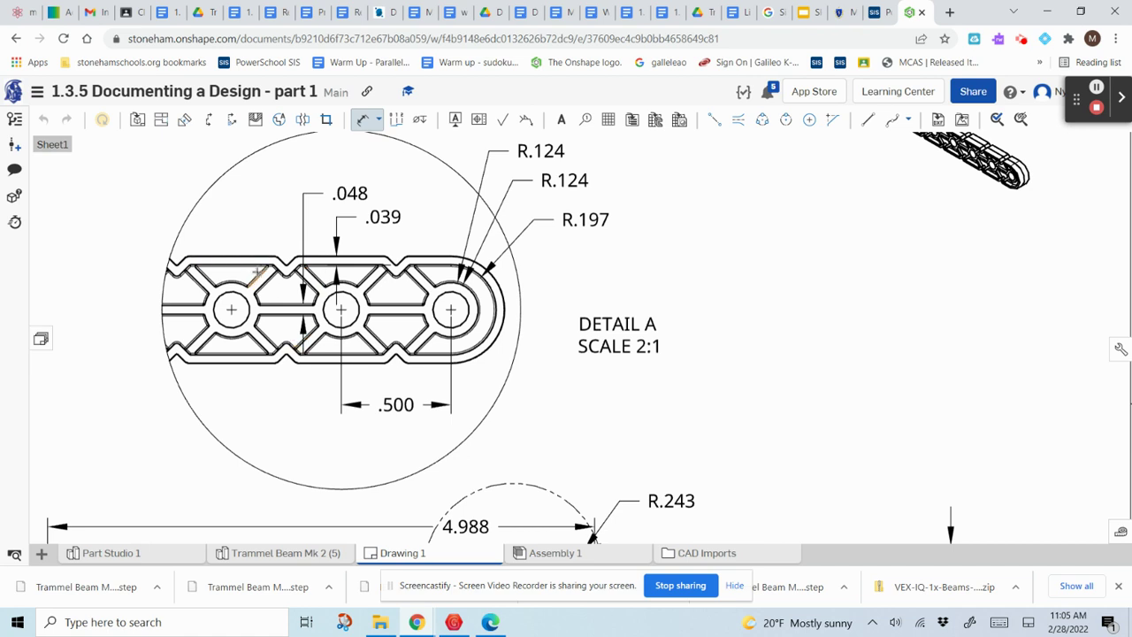
Dimension the thickness of the diagonal rib above and right of detail A's left hole, placing it above the beam on the left.
{"action": "left_click", "coordinate": [260, 278]}
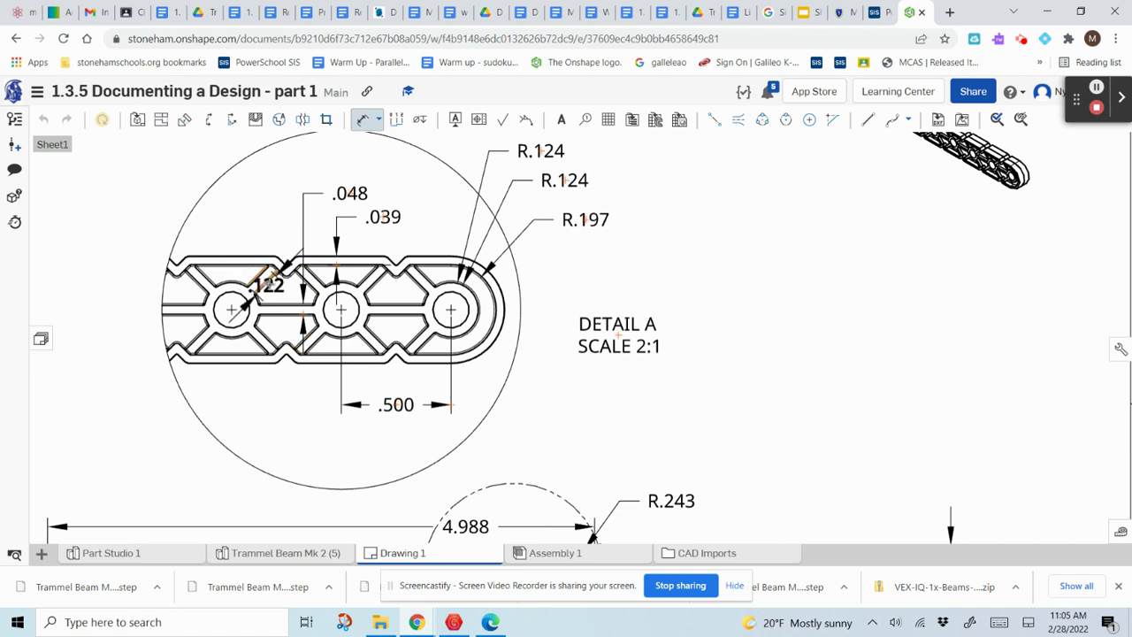
{"action": "left_click", "coordinate": [276, 265]}
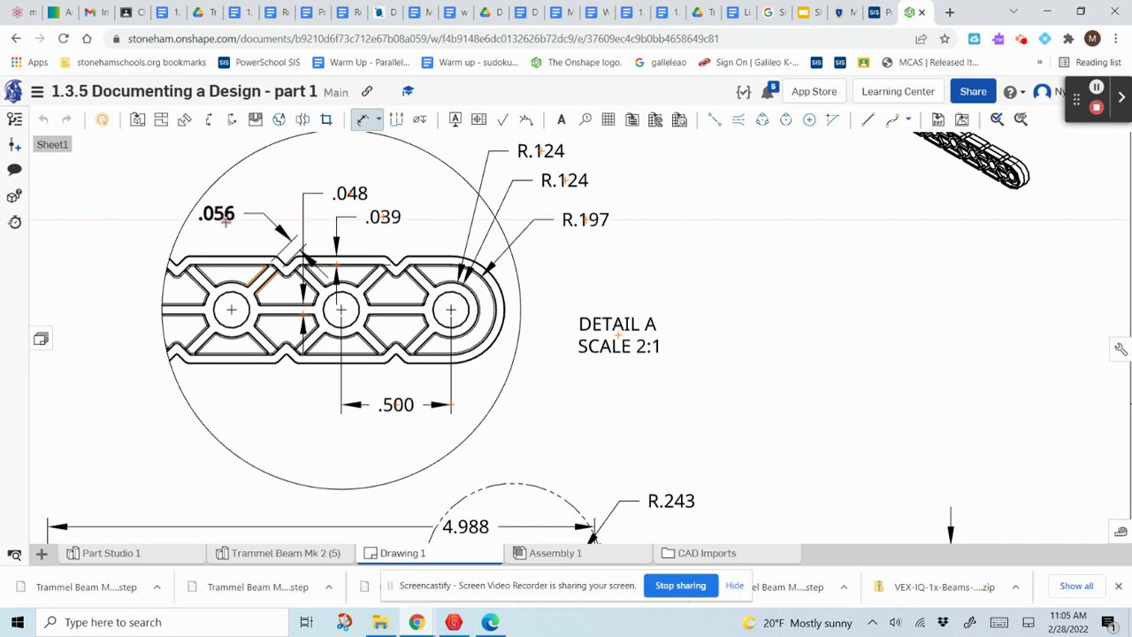
{"action": "left_click", "coordinate": [226, 221]}
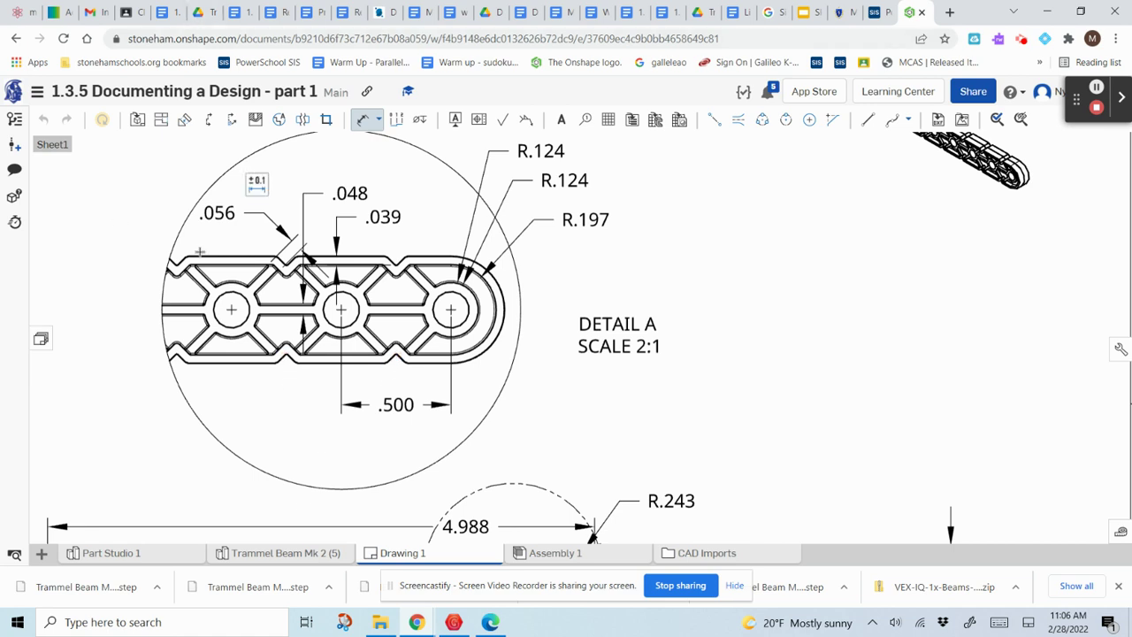
Dimension the horizontal spacing between detail A's middle and right lower notches, placing it just below the beam.
{"action": "left_click", "coordinate": [286, 357]}
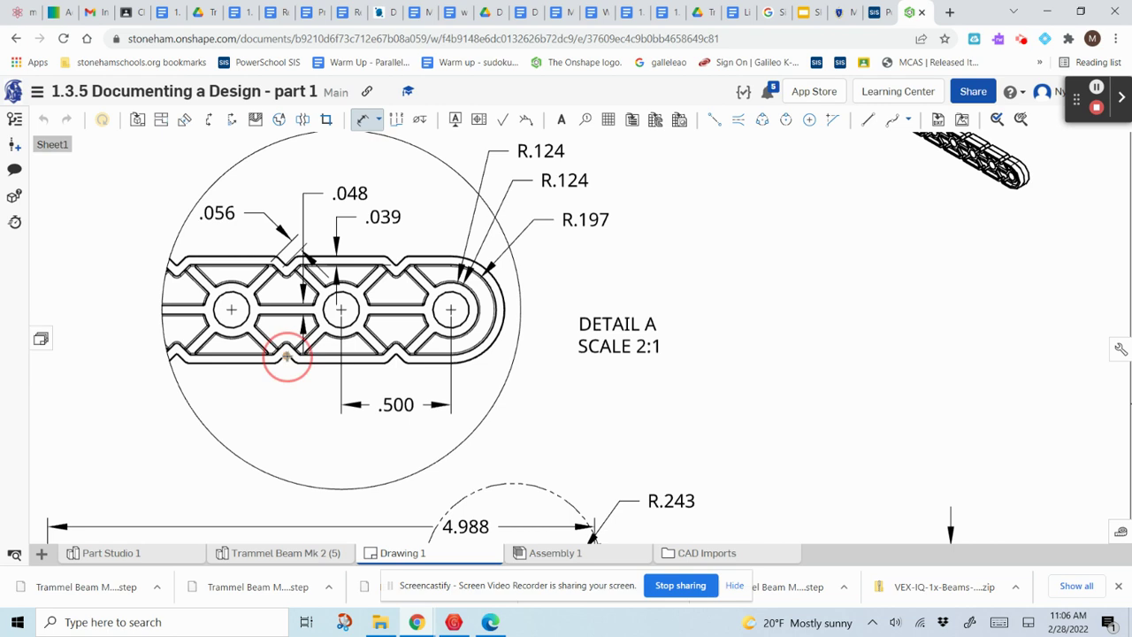
{"action": "left_click", "coordinate": [398, 357]}
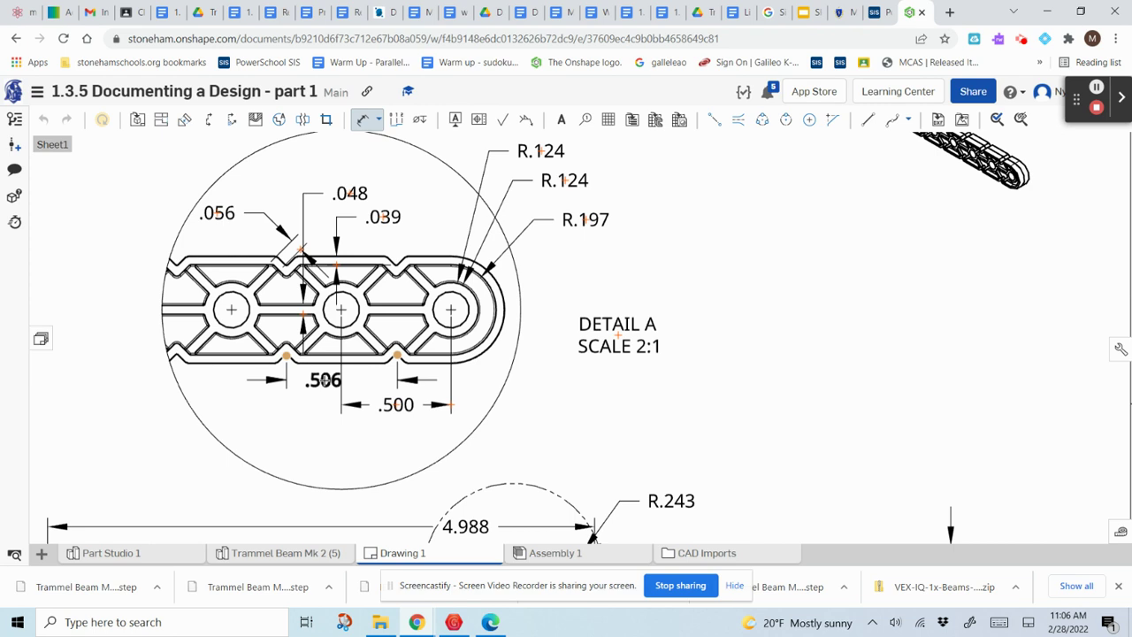
{"action": "left_click", "coordinate": [324, 380]}
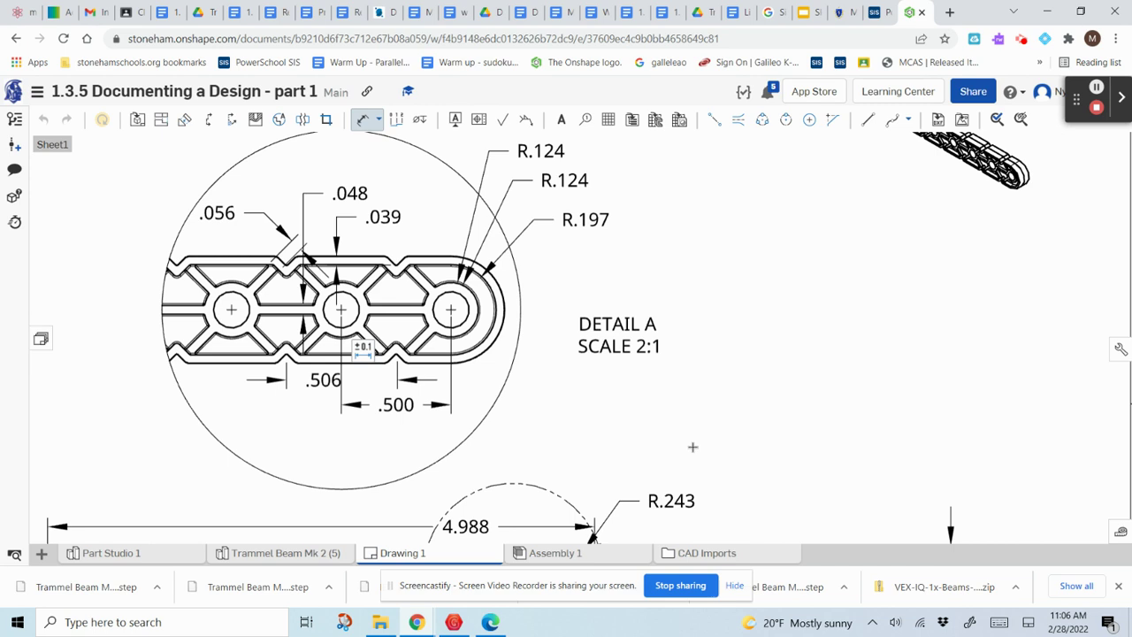
{"action": "scroll", "coordinate": [692, 446], "scroll_direction": "up", "scroll_amount": 1}
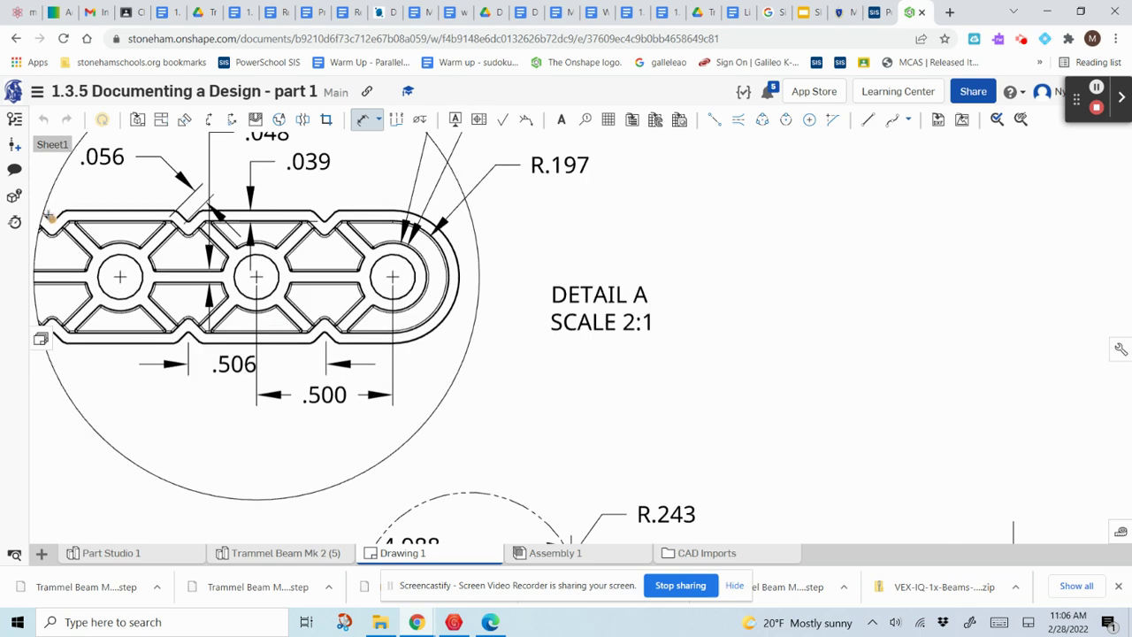
{"action": "scroll", "coordinate": [102, 189], "scroll_direction": "up", "scroll_amount": 1}
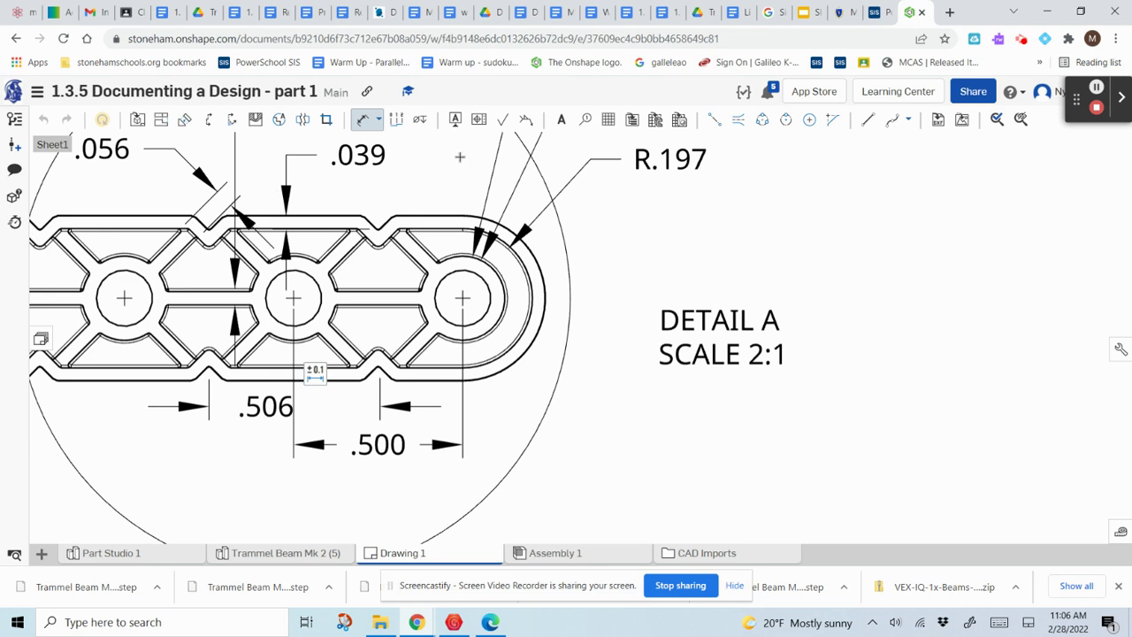
{"action": "left_click", "coordinate": [378, 122]}
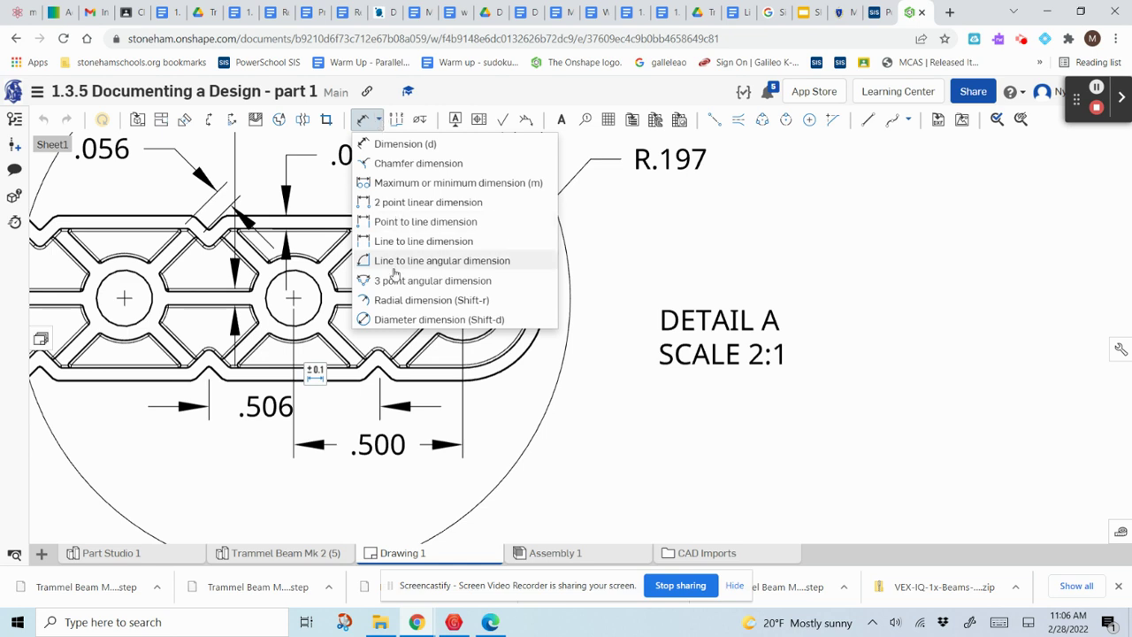
{"action": "left_click", "coordinate": [391, 143]}
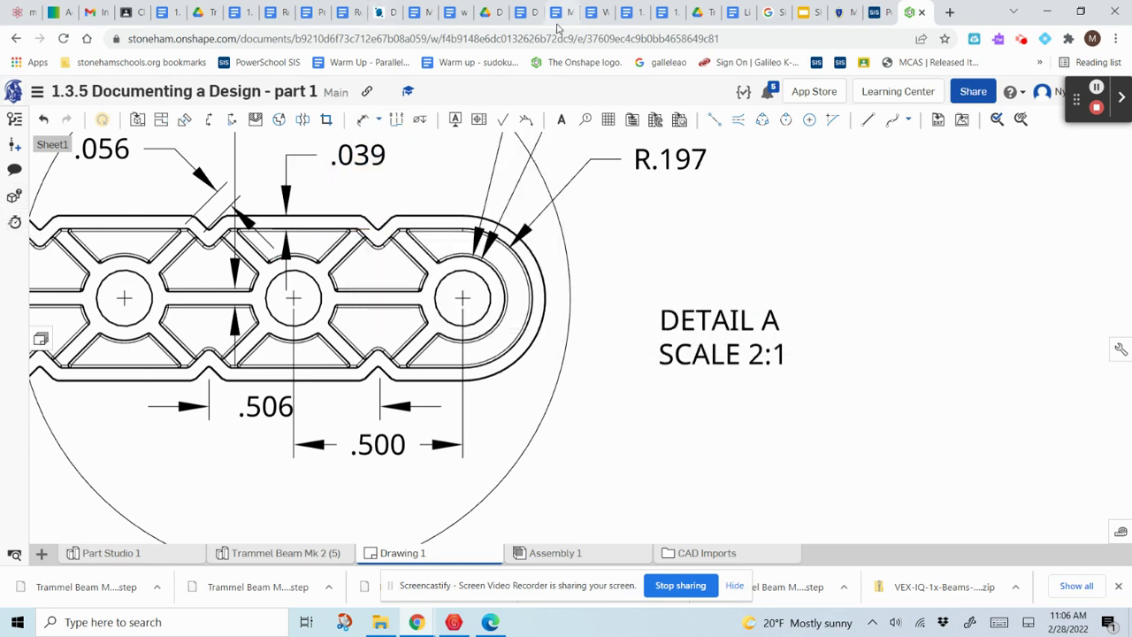
{"action": "left_click", "coordinate": [369, 123]}
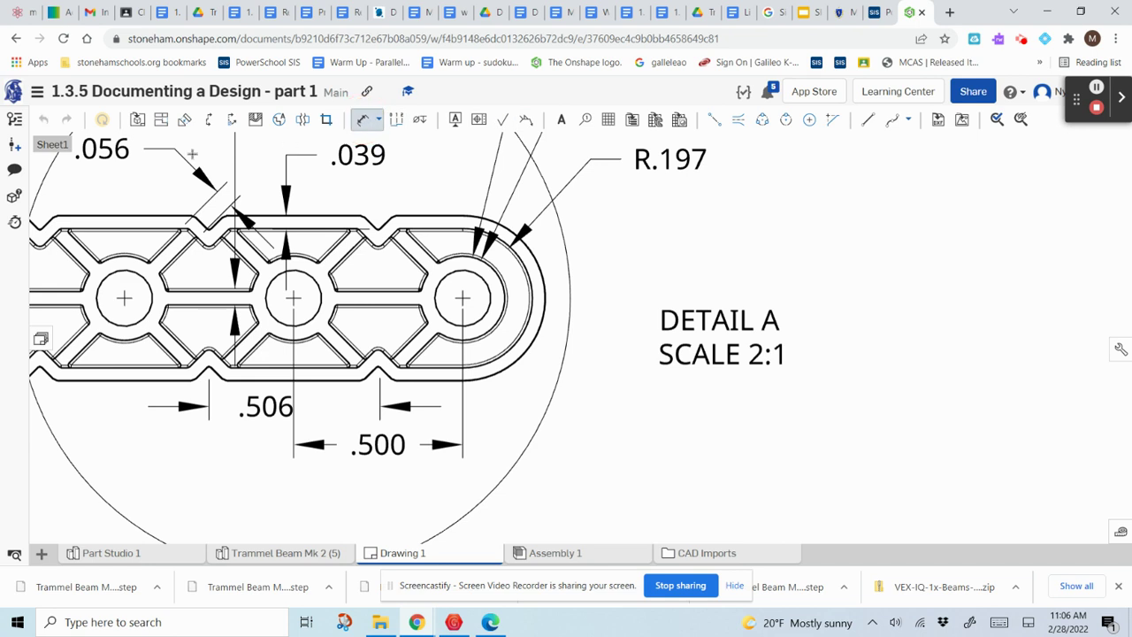
{"action": "left_click", "coordinate": [39, 227]}
{"action": "key", "text": "Escape"}
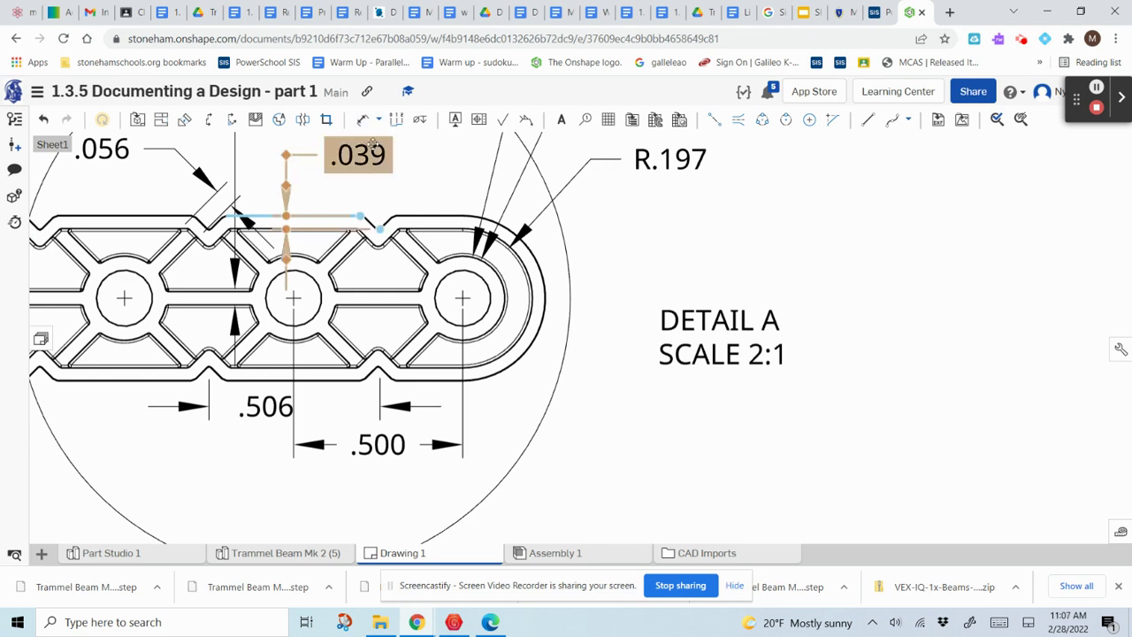
Add a radial dimension to the outer tip arc of detail A's upper leftmost notch, placing it above the beam.
{"action": "left_click", "coordinate": [378, 122]}
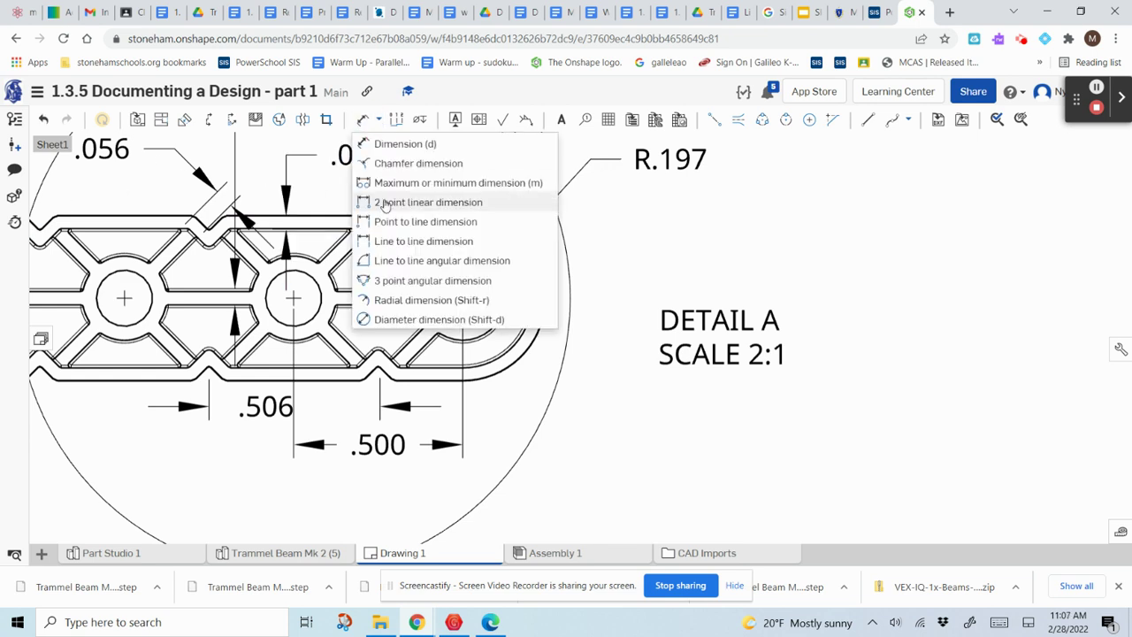
{"action": "left_click", "coordinate": [391, 301]}
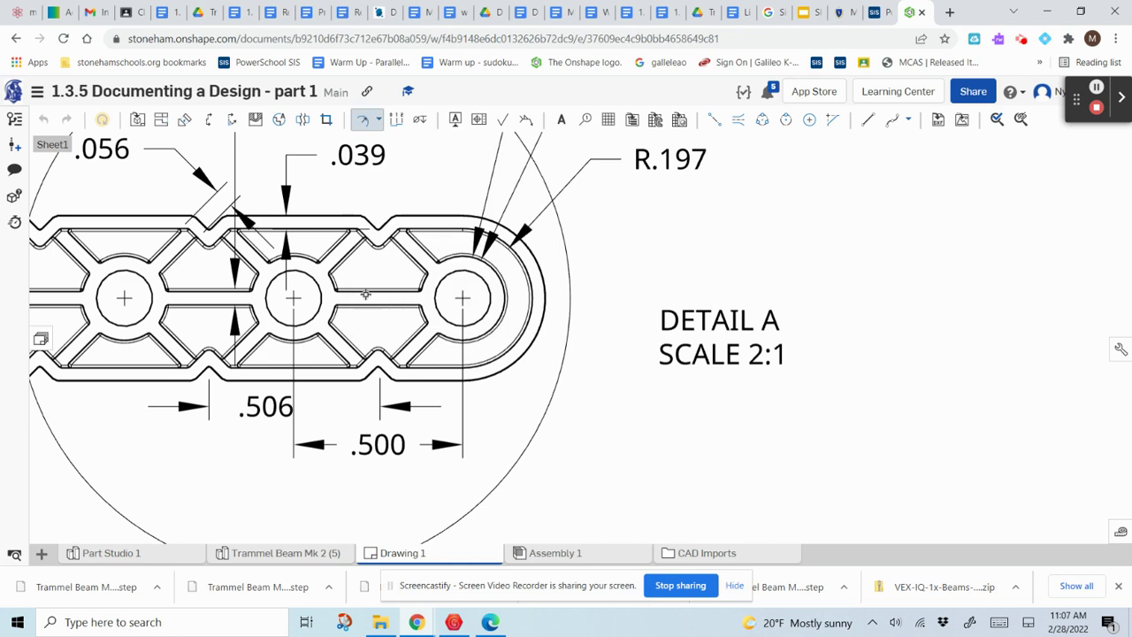
{"action": "left_click", "coordinate": [38, 226]}
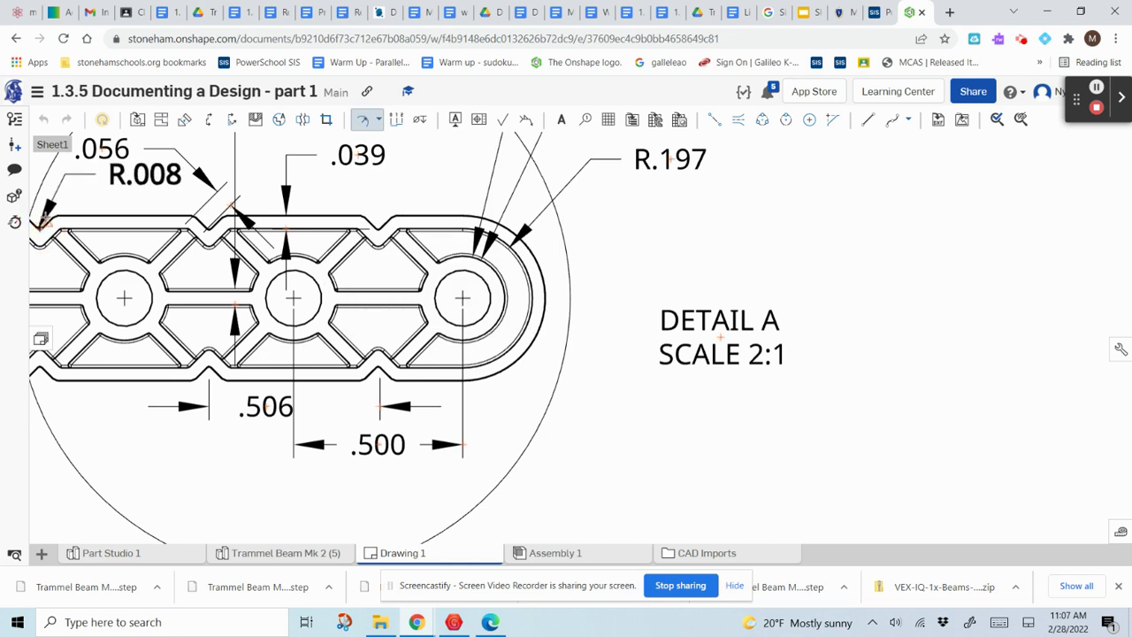
{"action": "left_click", "coordinate": [41, 221]}
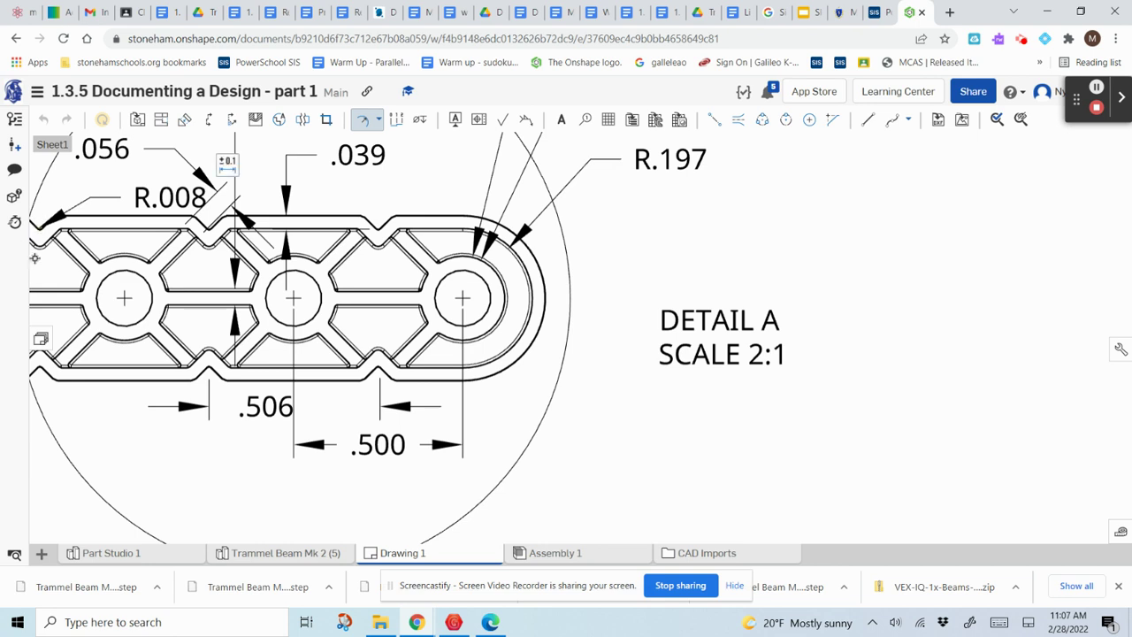
Add a radial dimension to the inner arc of detail A's upper leftmost notch, placing it below the beam.
{"action": "left_click", "coordinate": [40, 250]}
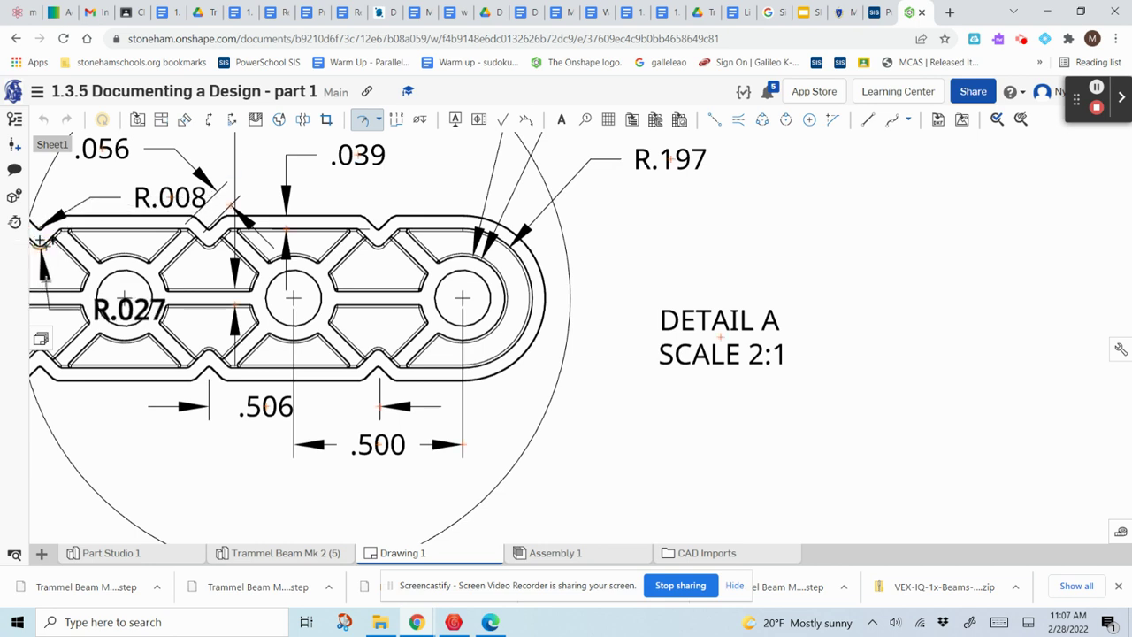
{"action": "left_click", "coordinate": [124, 358]}
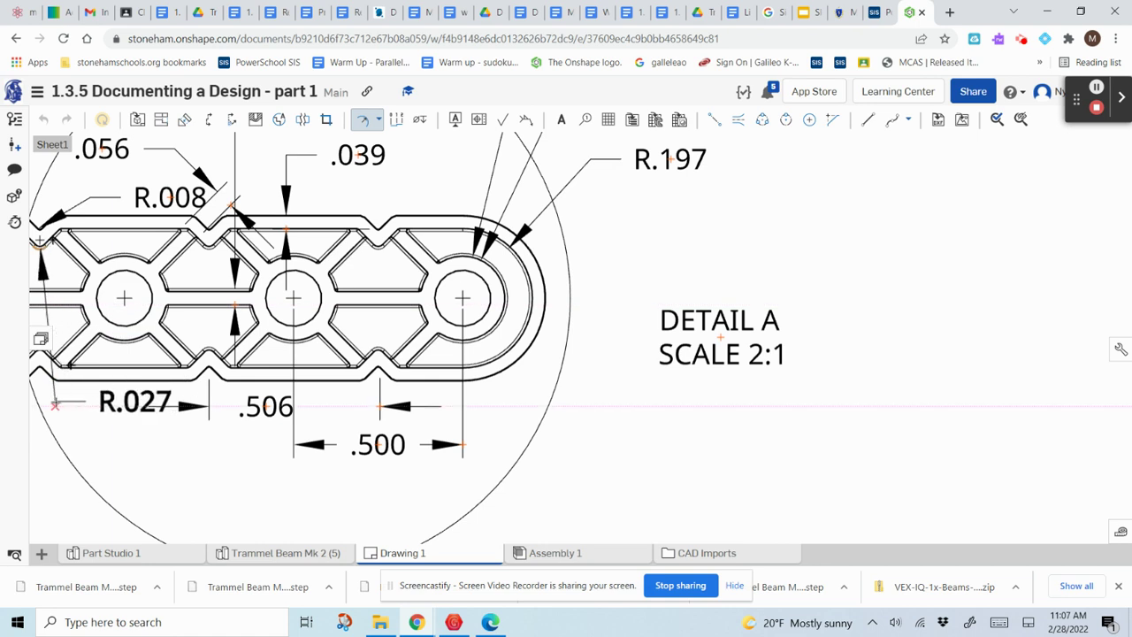
{"action": "left_click", "coordinate": [55, 406]}
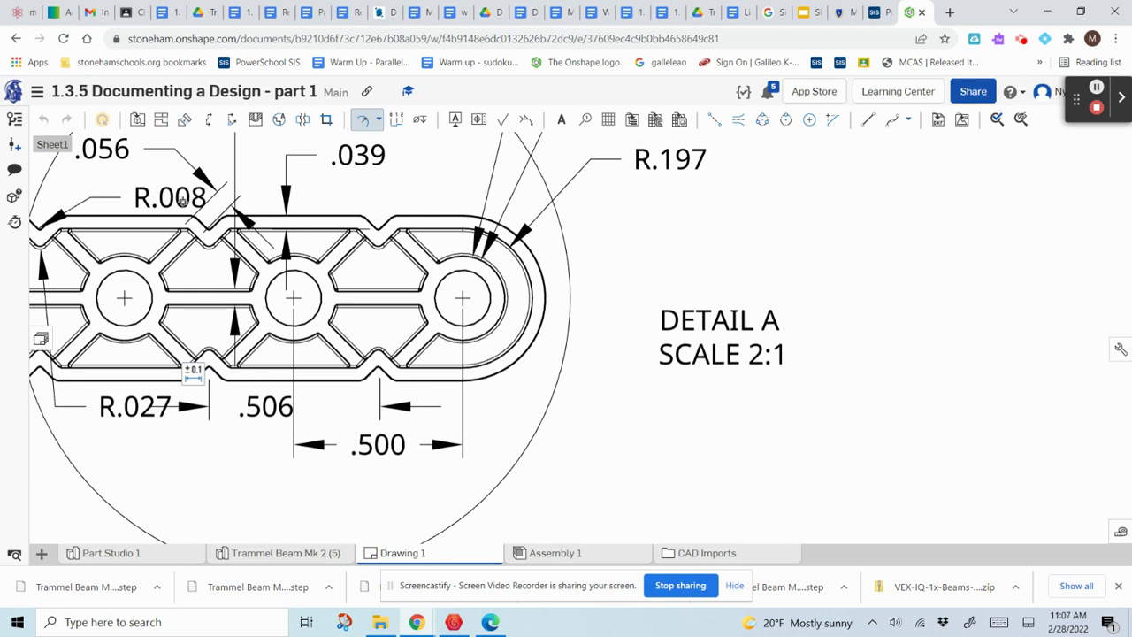
Delete the R.008 radius dimension above detail A's upper leftmost notch.
{"action": "left_click", "coordinate": [378, 122]}
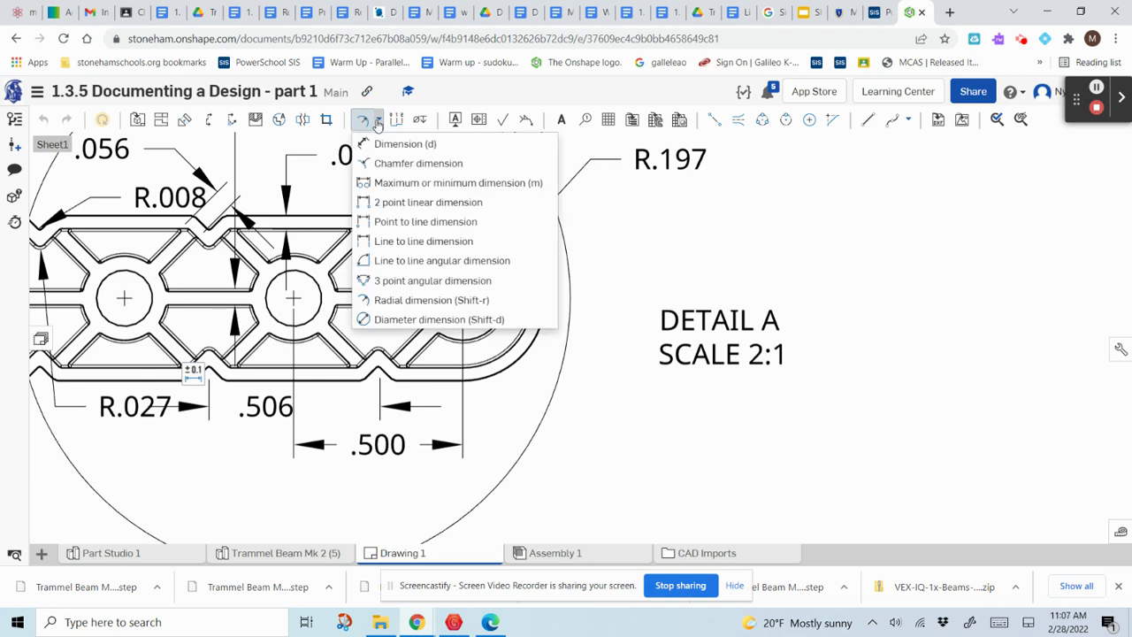
{"action": "left_click", "coordinate": [366, 120]}
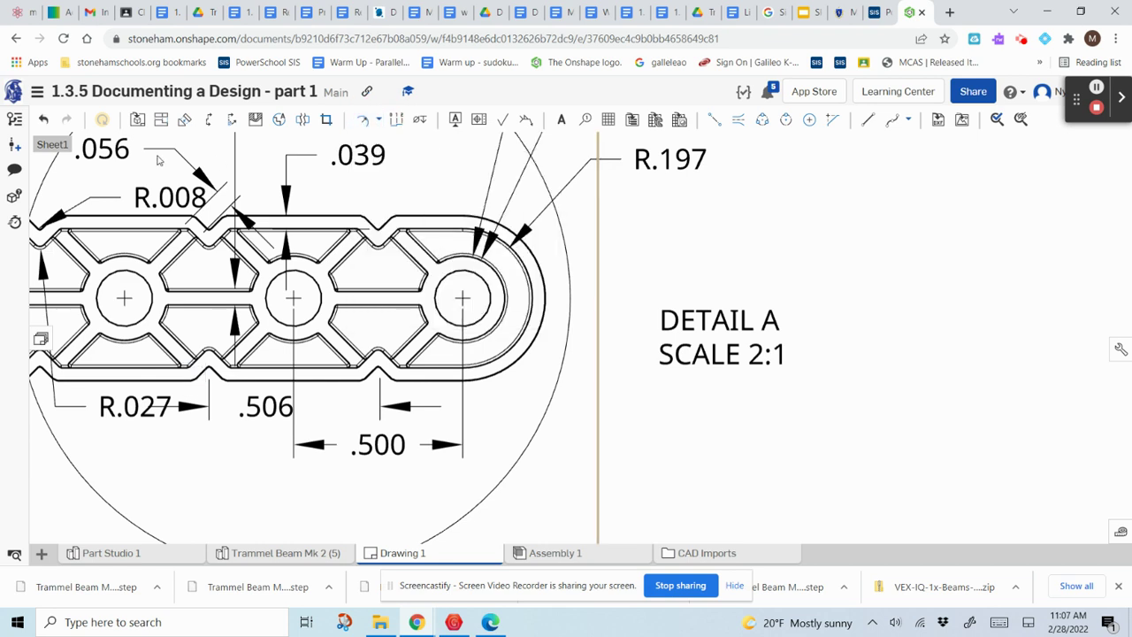
{"action": "left_click", "coordinate": [154, 190]}
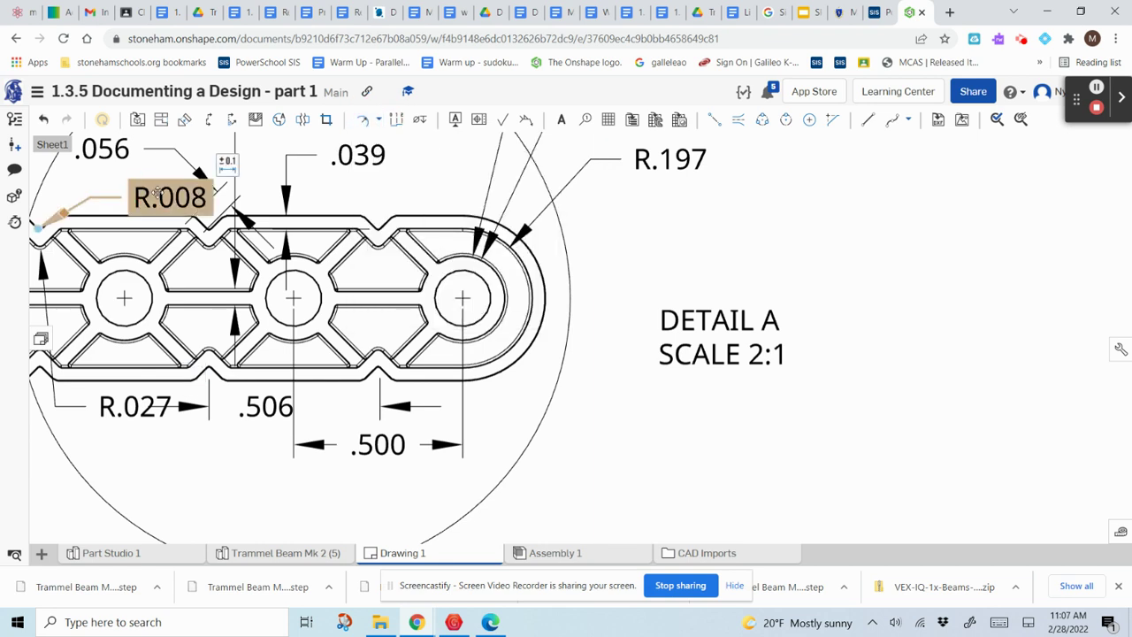
{"action": "key", "text": "Delete"}
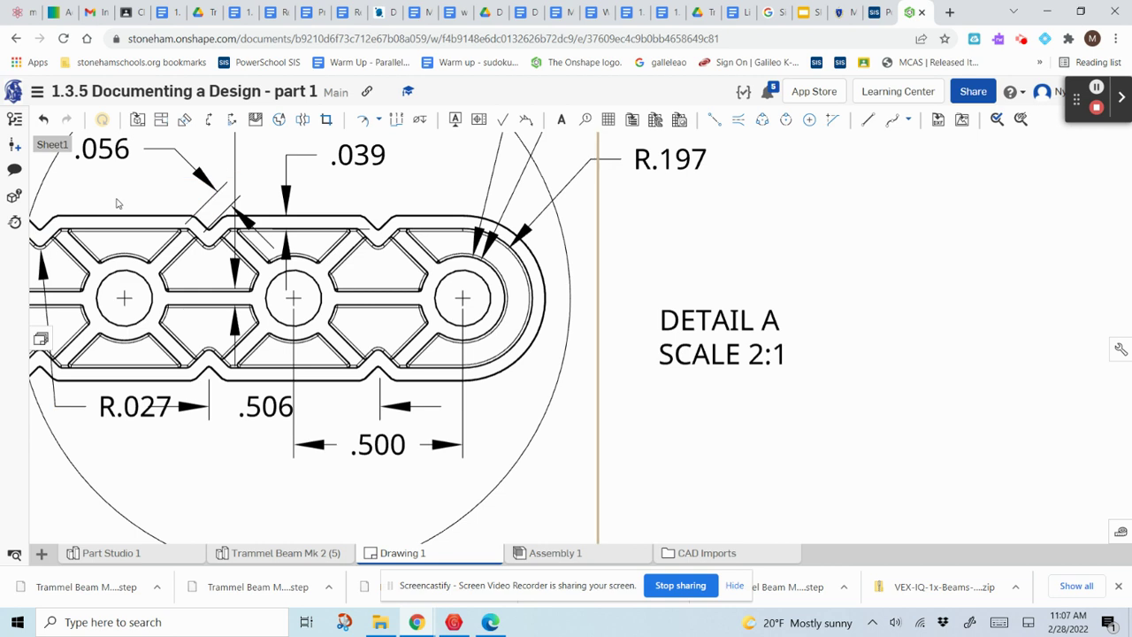
Dimension the outer tip radius of detail A's upper leftmost notch again, placing it above the beam and right of the notch.
{"action": "left_click", "coordinate": [363, 119]}
{"action": "scroll", "coordinate": [47, 199], "scroll_direction": "up", "scroll_amount": 1}
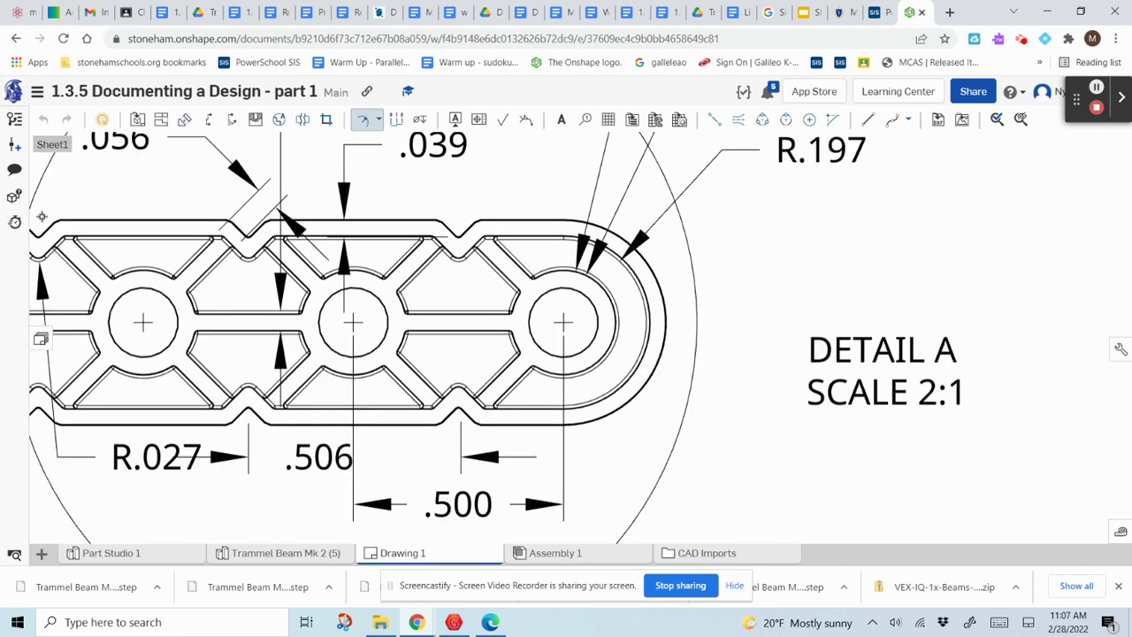
{"action": "left_click", "coordinate": [39, 235]}
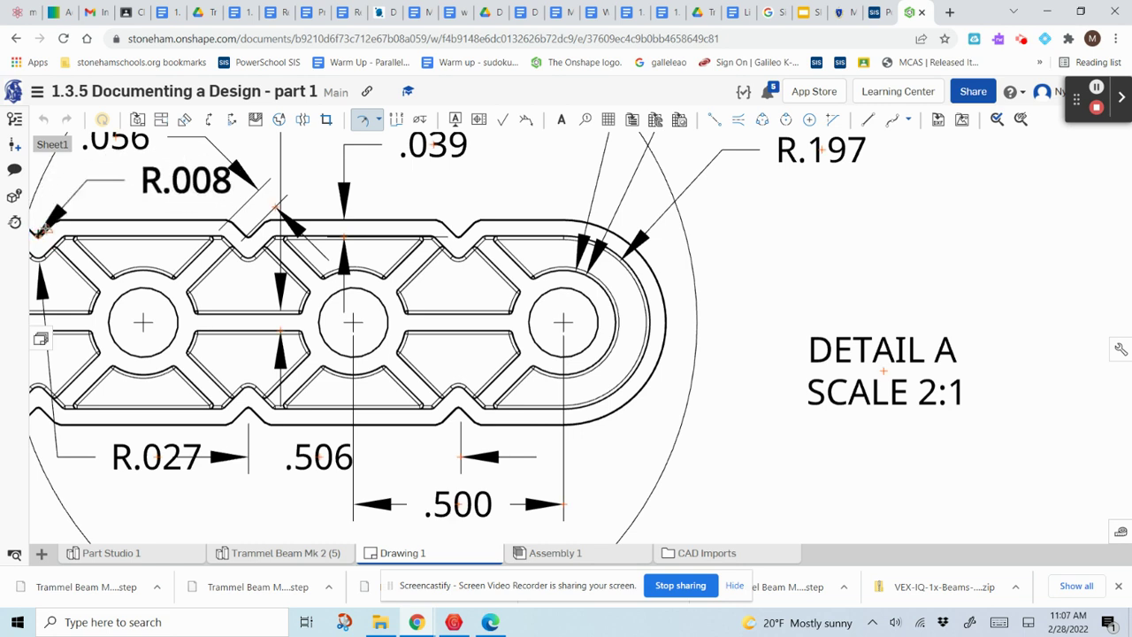
{"action": "left_click", "coordinate": [49, 221]}
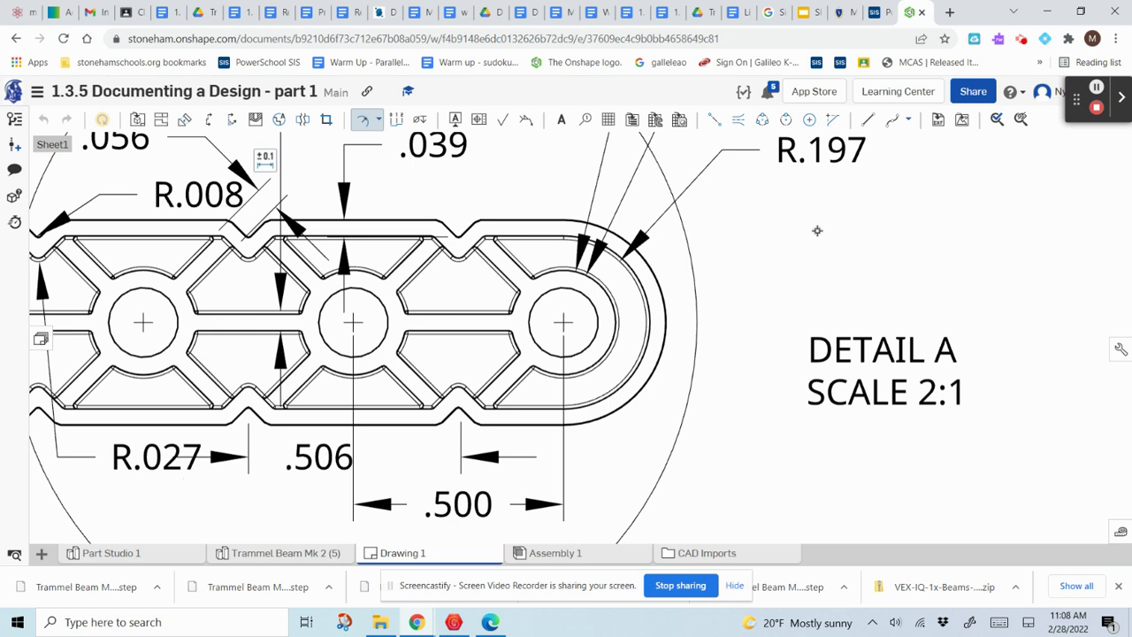
Return to the general Dimension tool and delete the upper of the two duplicate R.124 radius dimensions in detail A.
{"action": "scroll", "coordinate": [817, 230], "scroll_direction": "down", "scroll_amount": 4}
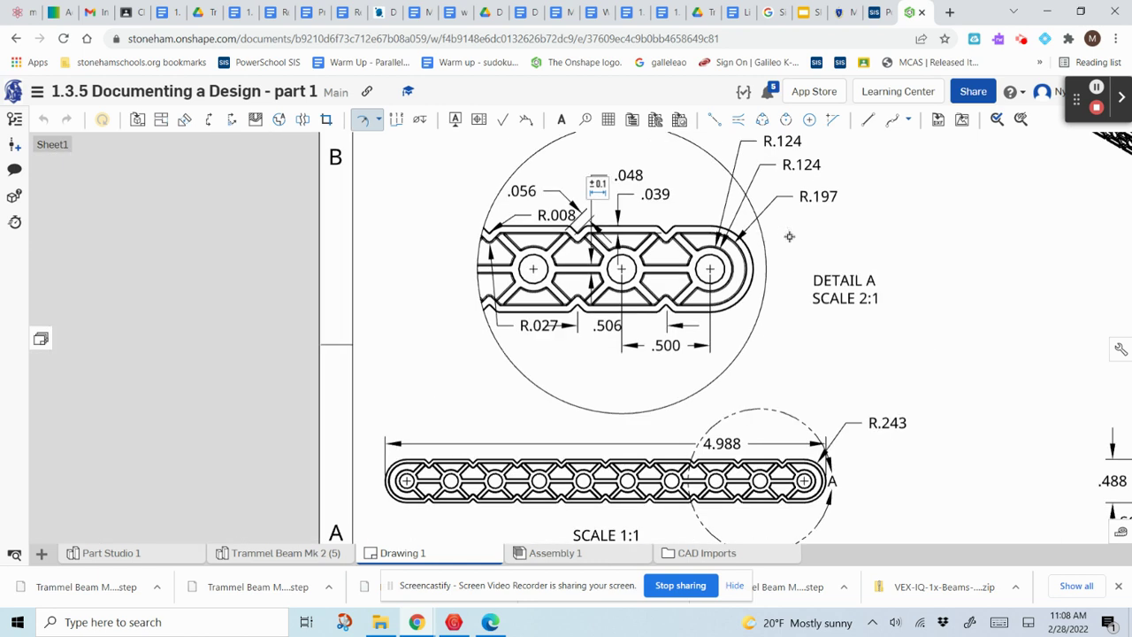
{"action": "left_click", "coordinate": [902, 197]}
{"action": "scroll", "coordinate": [902, 197], "scroll_direction": "down", "scroll_amount": 2}
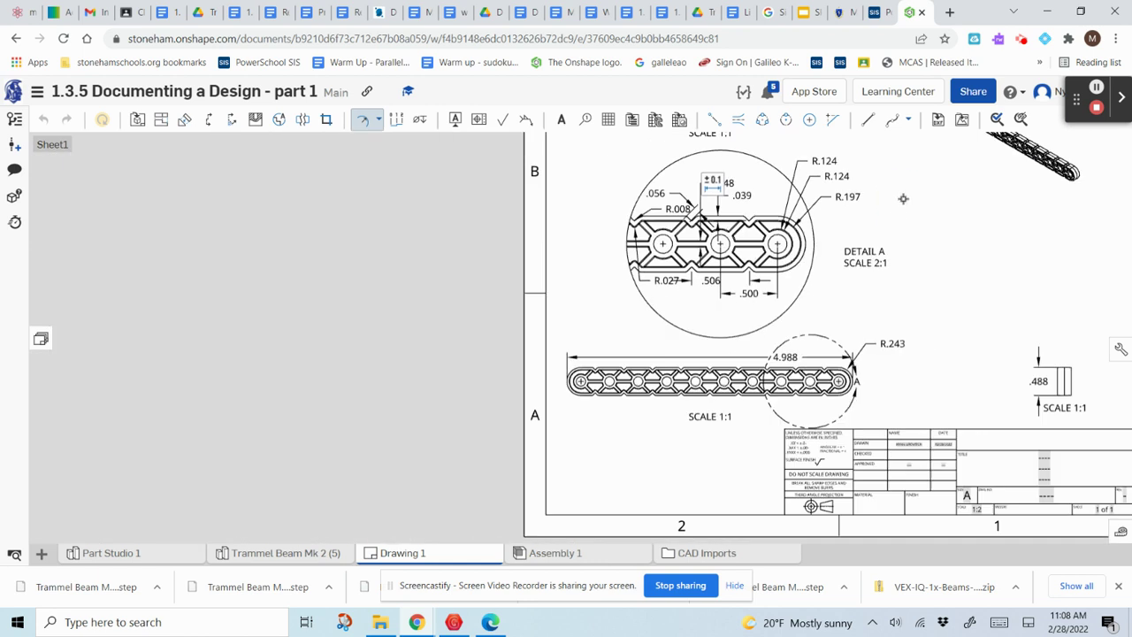
{"action": "left_click", "coordinate": [366, 120]}
{"action": "left_click", "coordinate": [375, 121]}
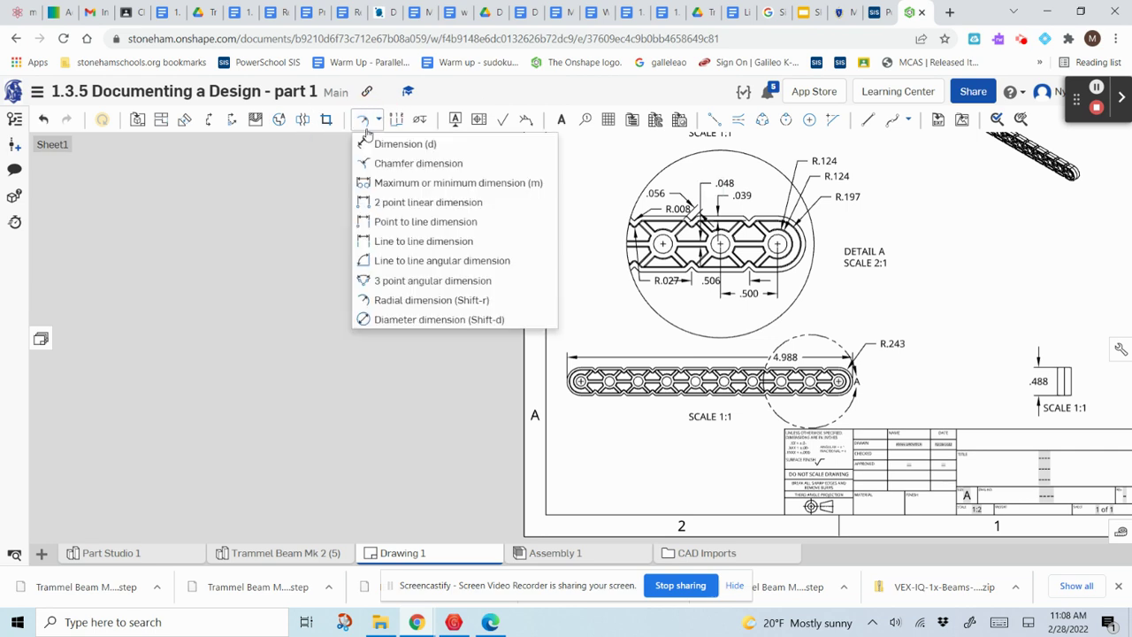
{"action": "left_click", "coordinate": [367, 140]}
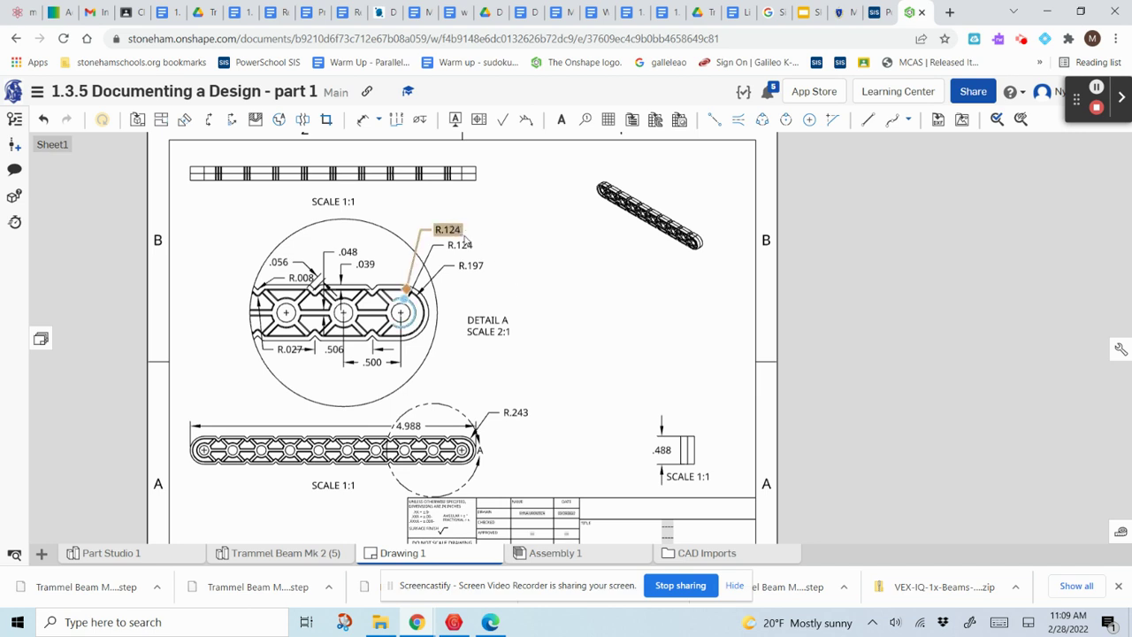
{"action": "left_click_drag", "start_coordinate": [469, 245], "coordinate": [458, 230]}
{"action": "right_click", "coordinate": [459, 232]}
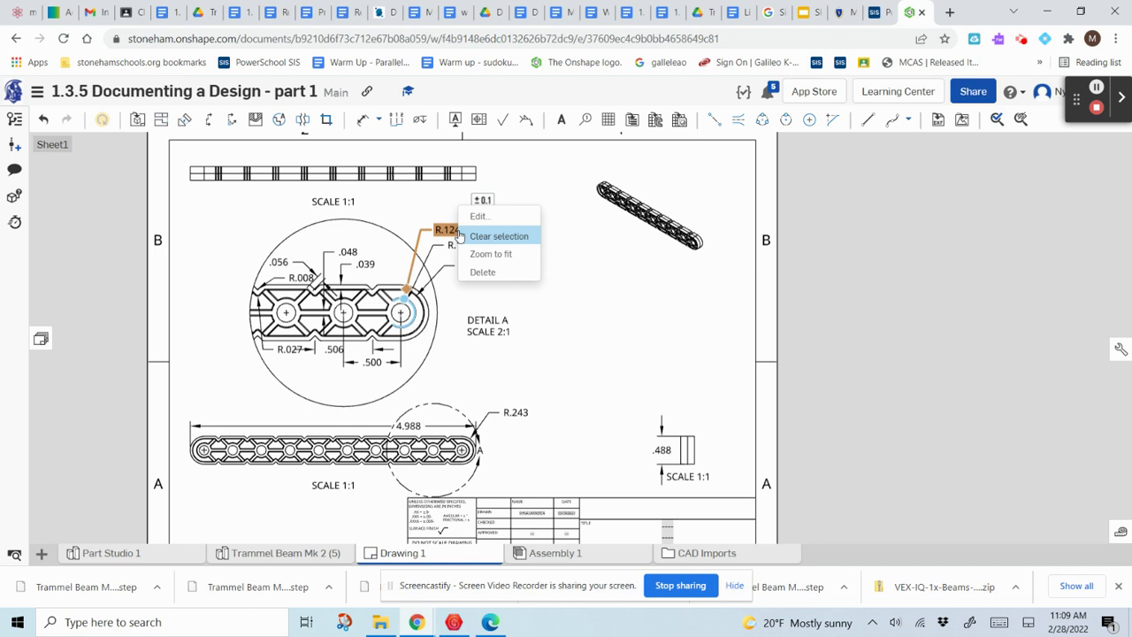
{"action": "left_click", "coordinate": [482, 272]}
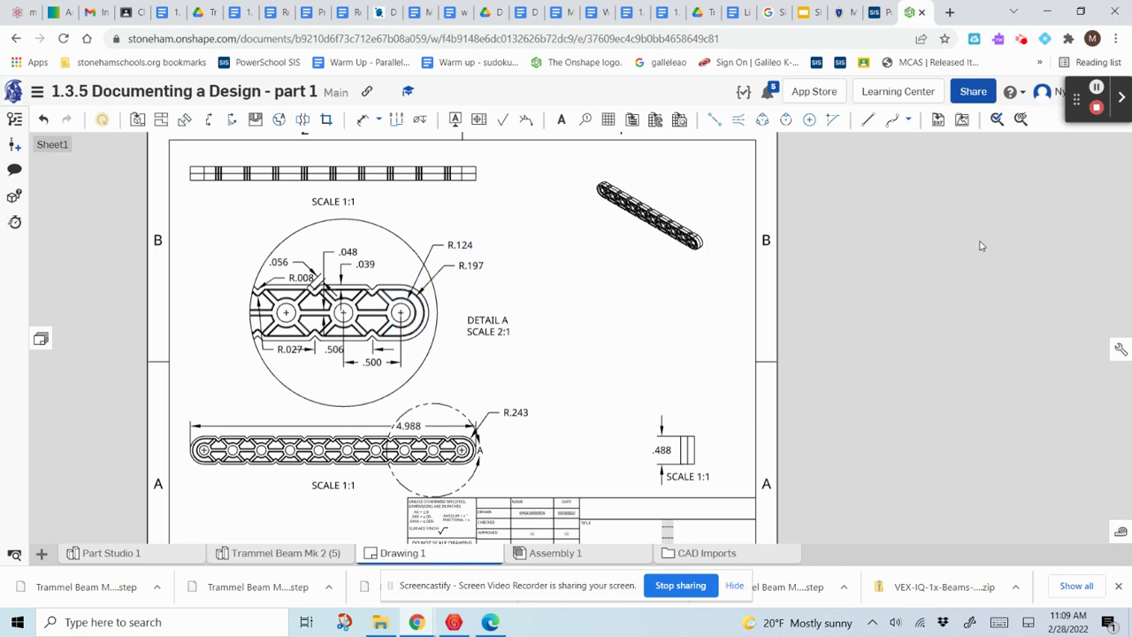
Add a diameter dimension to detail A's rightmost hole, placing it outside the circle below the two radius dimensions.
{"action": "left_click", "coordinate": [366, 126]}
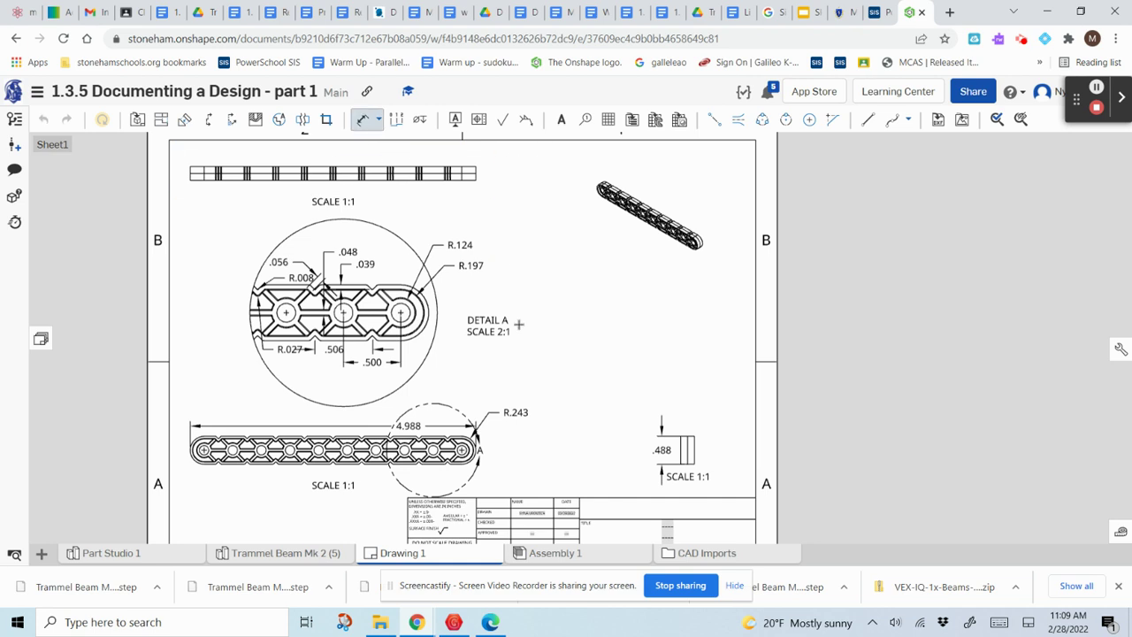
{"action": "scroll", "coordinate": [520, 316], "scroll_direction": "up", "scroll_amount": 3}
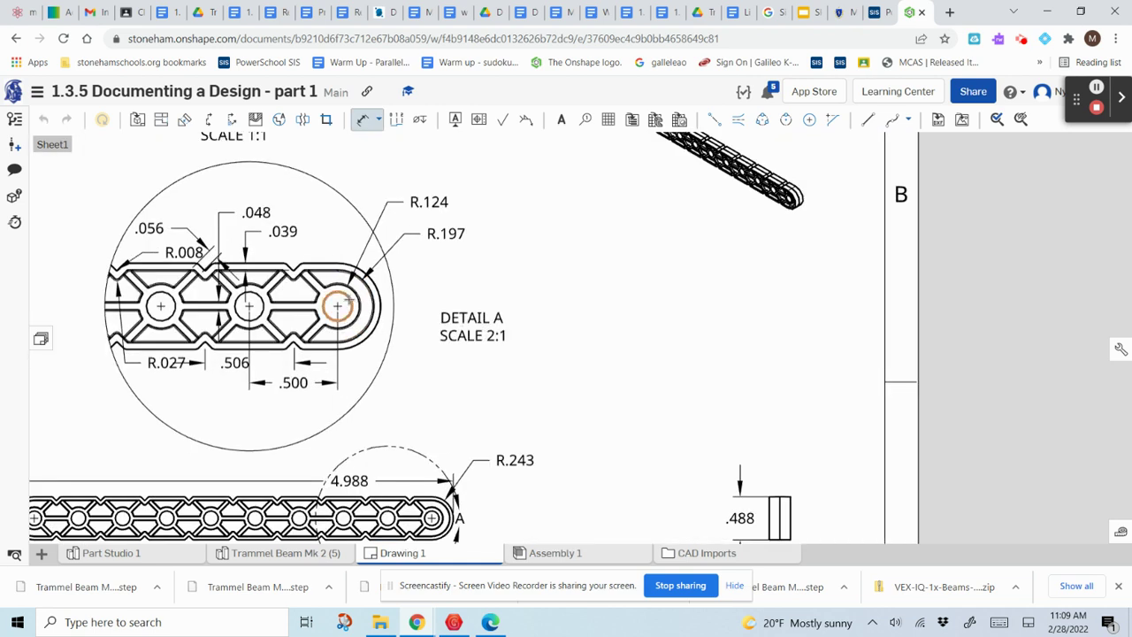
{"action": "left_click", "coordinate": [350, 301]}
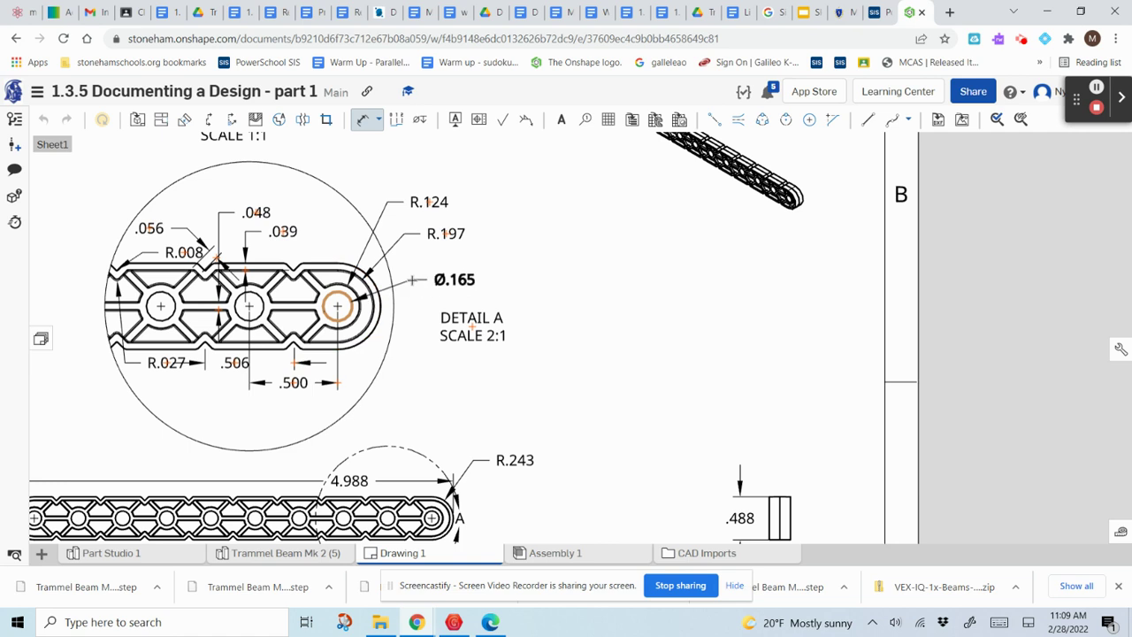
{"action": "left_click", "coordinate": [412, 272]}
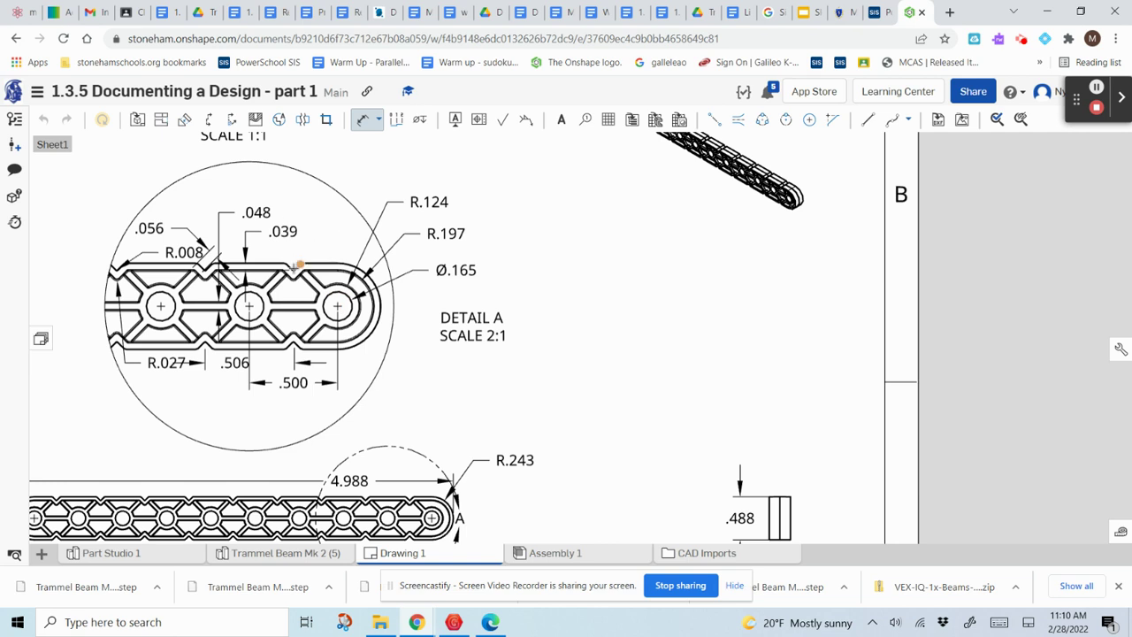
Dimension the horizontal distance from detail A's upper rightmost notch to the rightmost hole's center, placing it just above the beam.
{"action": "left_click", "coordinate": [291, 270]}
{"action": "left_click", "coordinate": [337, 305]}
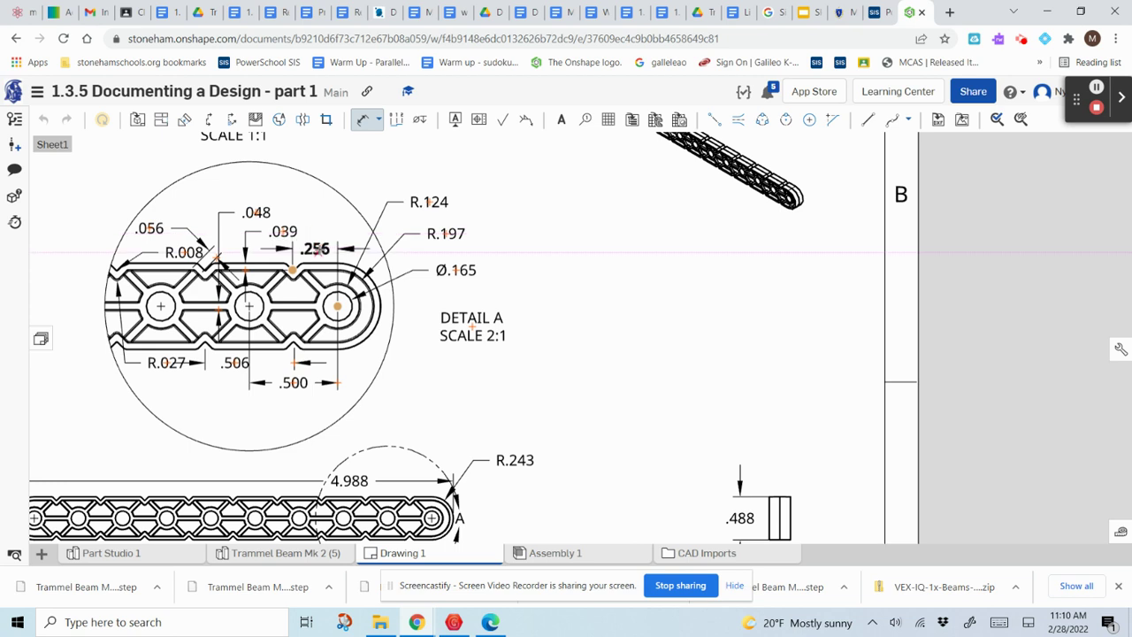
{"action": "left_click", "coordinate": [320, 252]}
{"action": "left_click", "coordinate": [650, 309]}
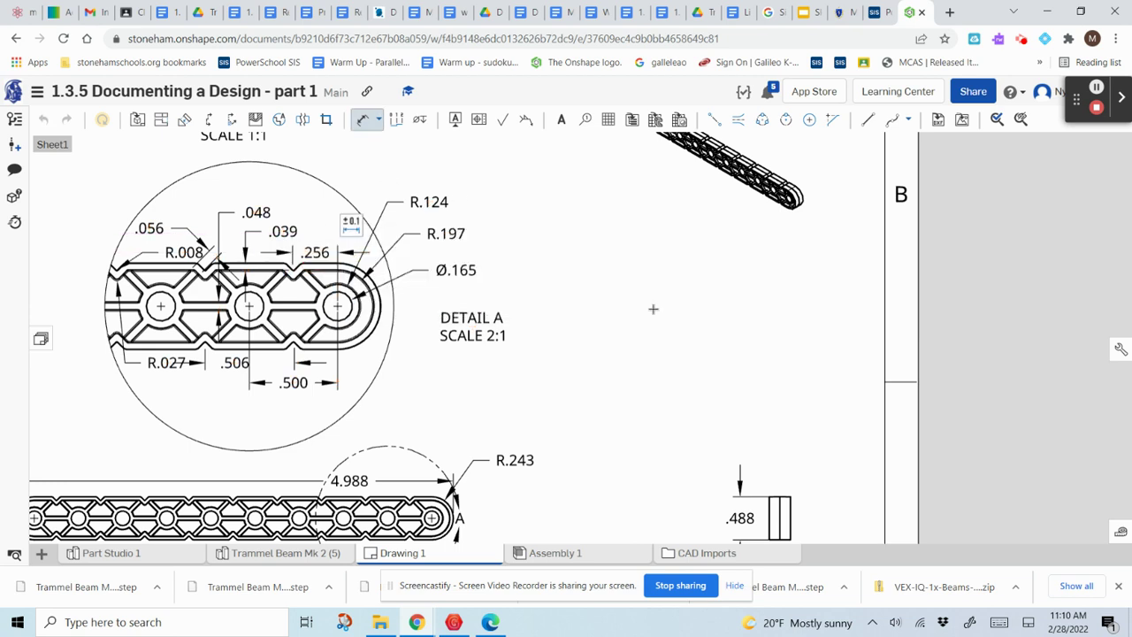
Exit the Dimension tool and delete the top view of the beam above detail A.
{"action": "scroll", "coordinate": [635, 292], "scroll_direction": "down", "scroll_amount": 1}
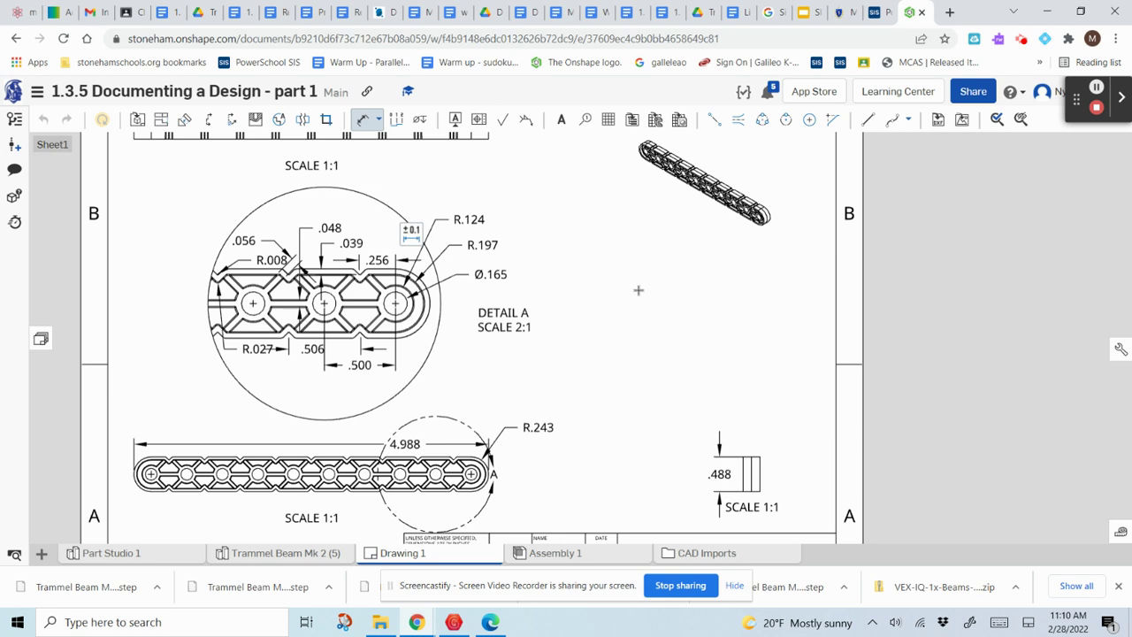
{"action": "scroll", "coordinate": [638, 289], "scroll_direction": "down", "scroll_amount": 1}
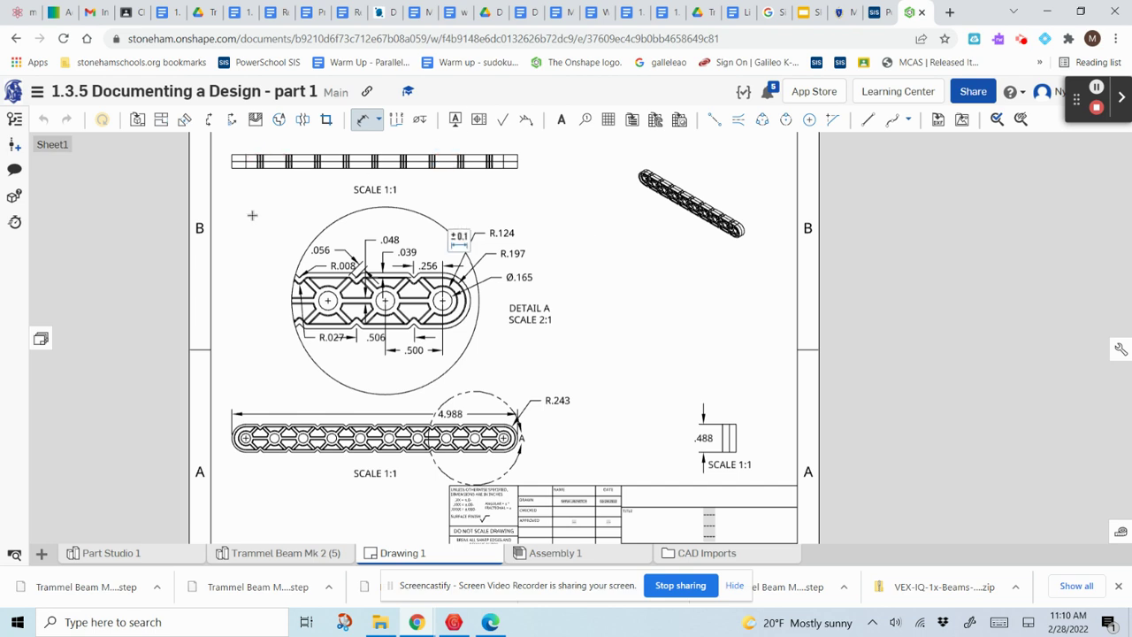
{"action": "scroll", "coordinate": [251, 208], "scroll_direction": "up", "scroll_amount": 1}
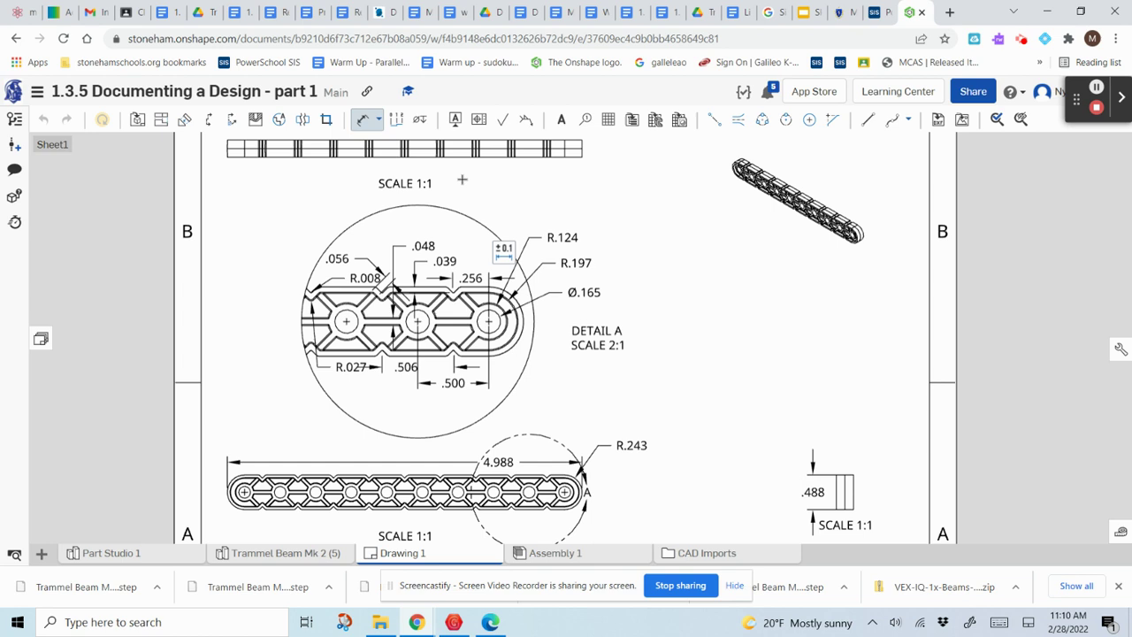
{"action": "left_click", "coordinate": [364, 120]}
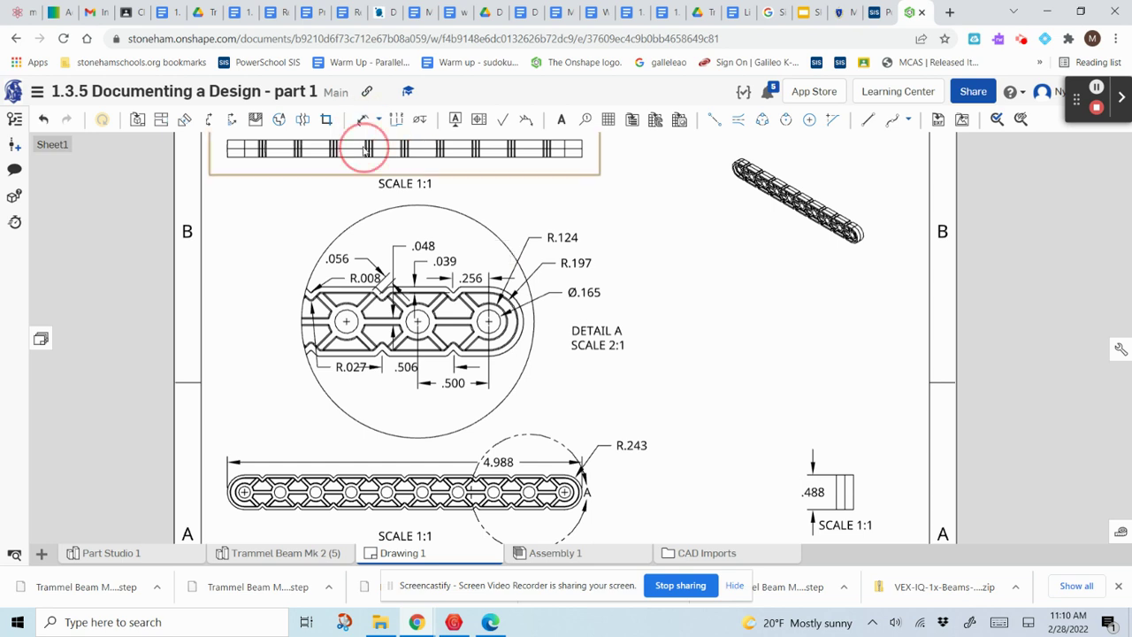
{"action": "left_click", "coordinate": [364, 148]}
{"action": "key", "text": "Delete"}
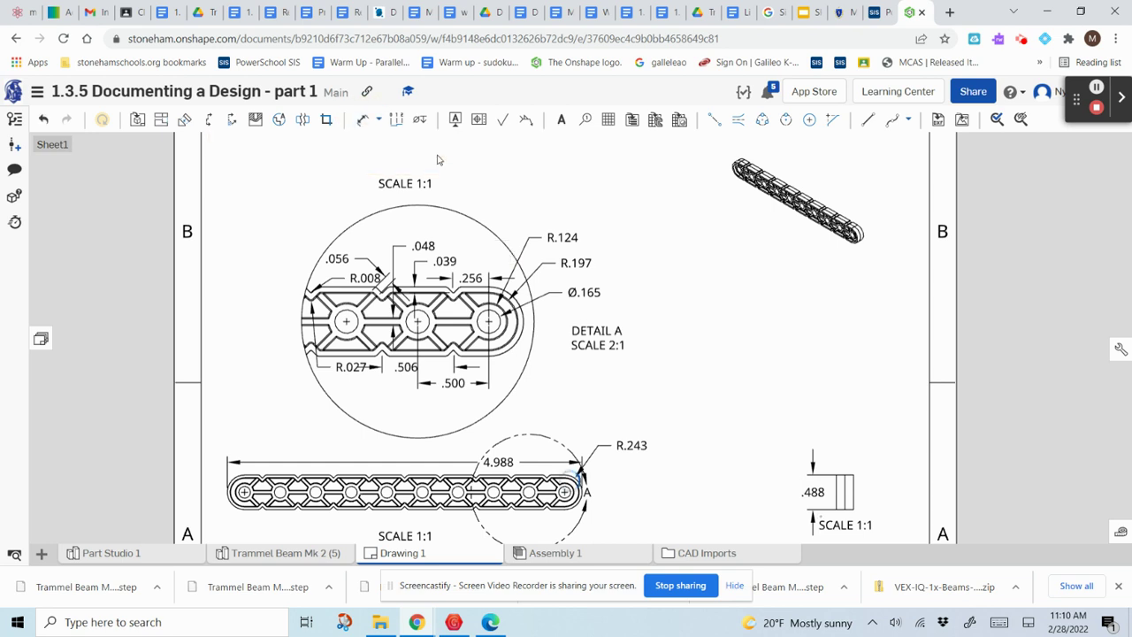
Create a vertical section view B through the center of the front view's third hole, placing it between the front and side views.
{"action": "scroll", "coordinate": [442, 161], "scroll_direction": "down", "scroll_amount": 2}
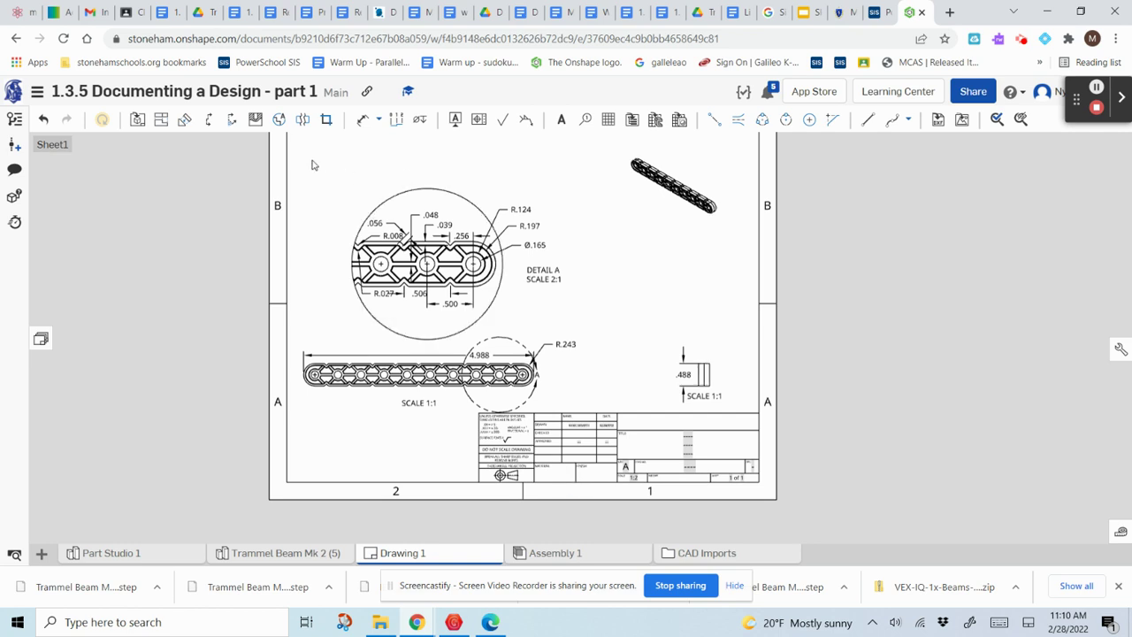
{"action": "left_click", "coordinate": [210, 123]}
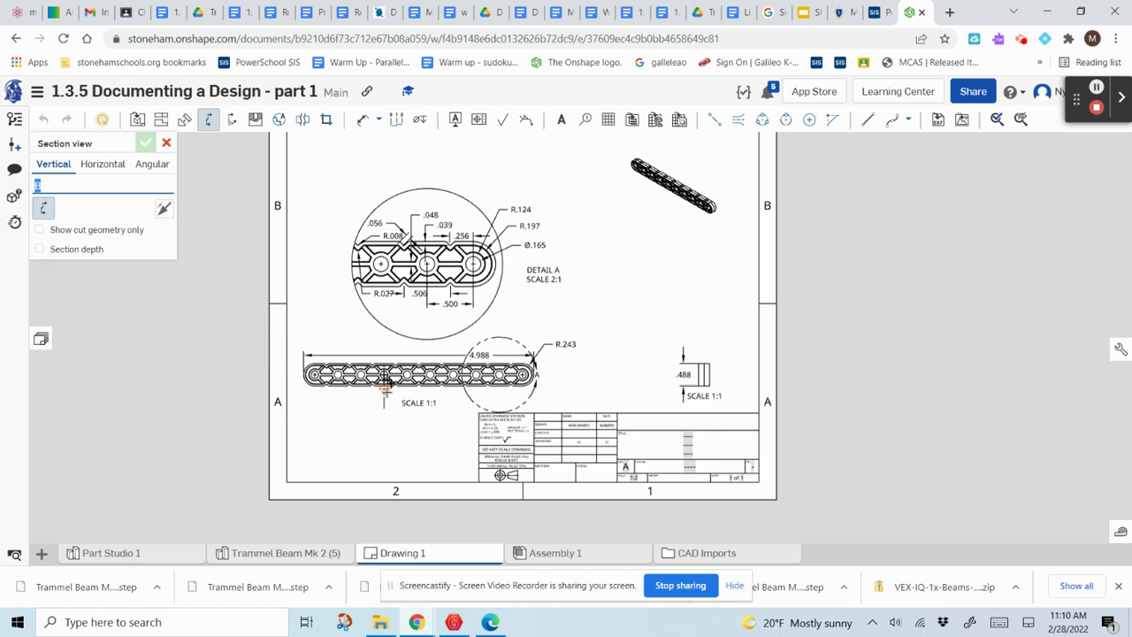
{"action": "scroll", "coordinate": [384, 372], "scroll_direction": "up", "scroll_amount": 3}
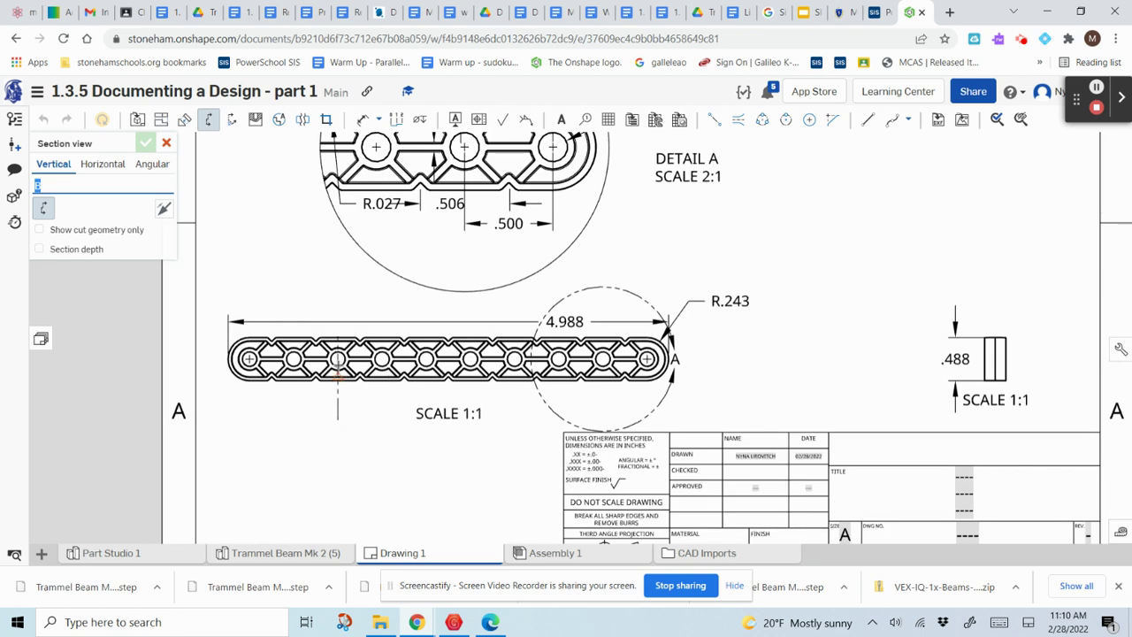
{"action": "left_click", "coordinate": [338, 358]}
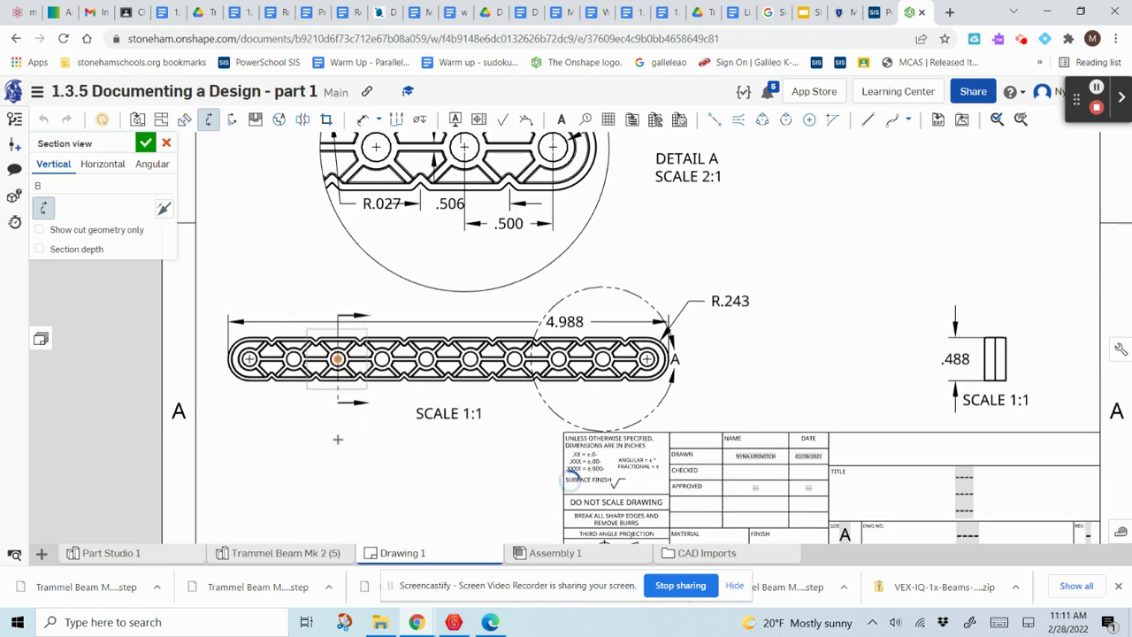
{"action": "left_click", "coordinate": [849, 239]}
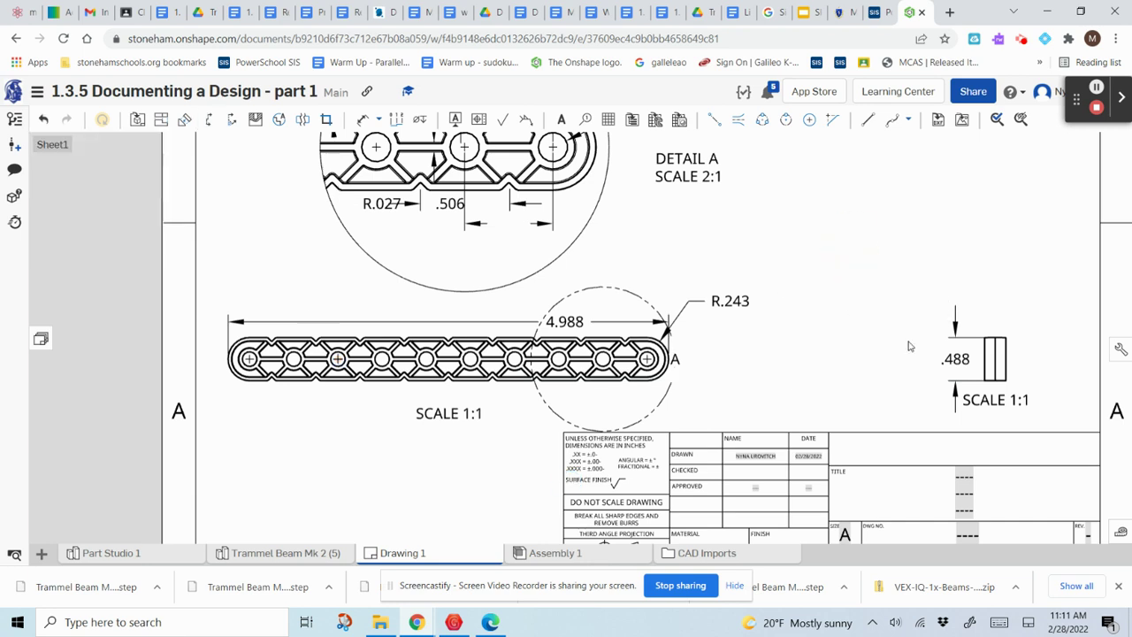
Set the scale of section view B-B to 3:1 in its view properties.
{"action": "left_click", "coordinate": [873, 409]}
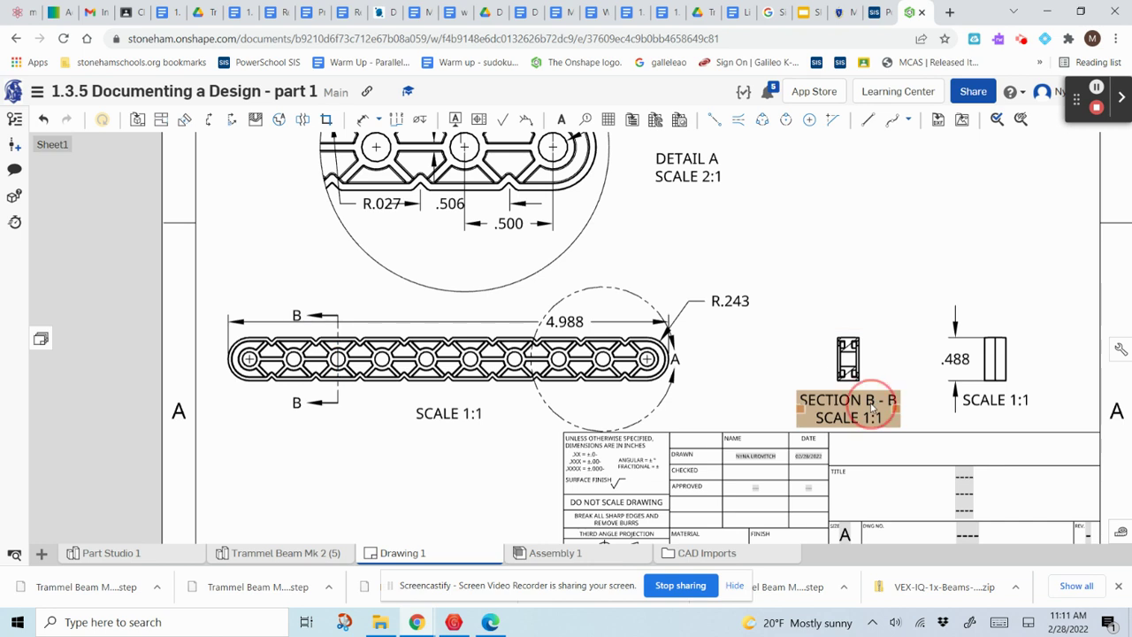
{"action": "left_click", "coordinate": [872, 407]}
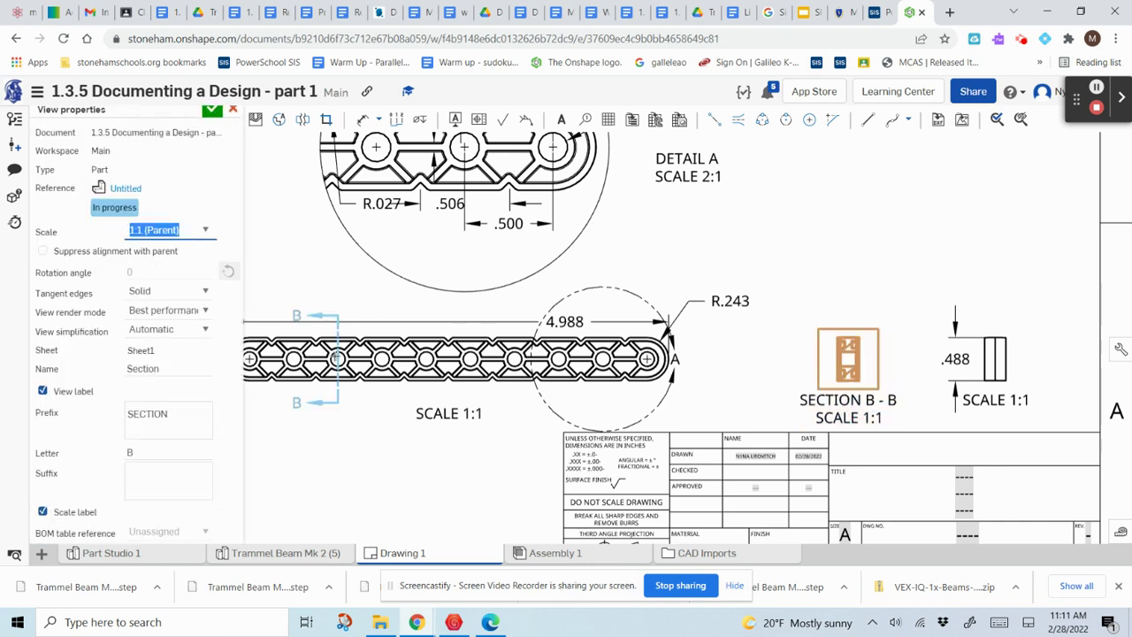
{"action": "key", "text": "BackSpace"}
{"action": "type", "text": "3:1"}
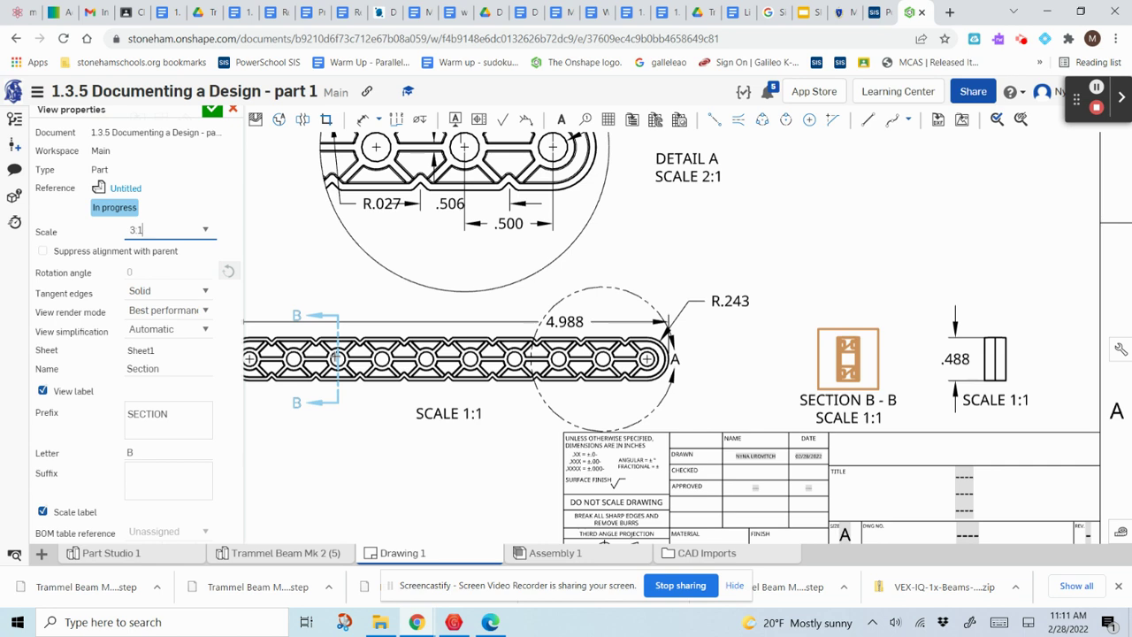
{"action": "key", "text": "Return"}
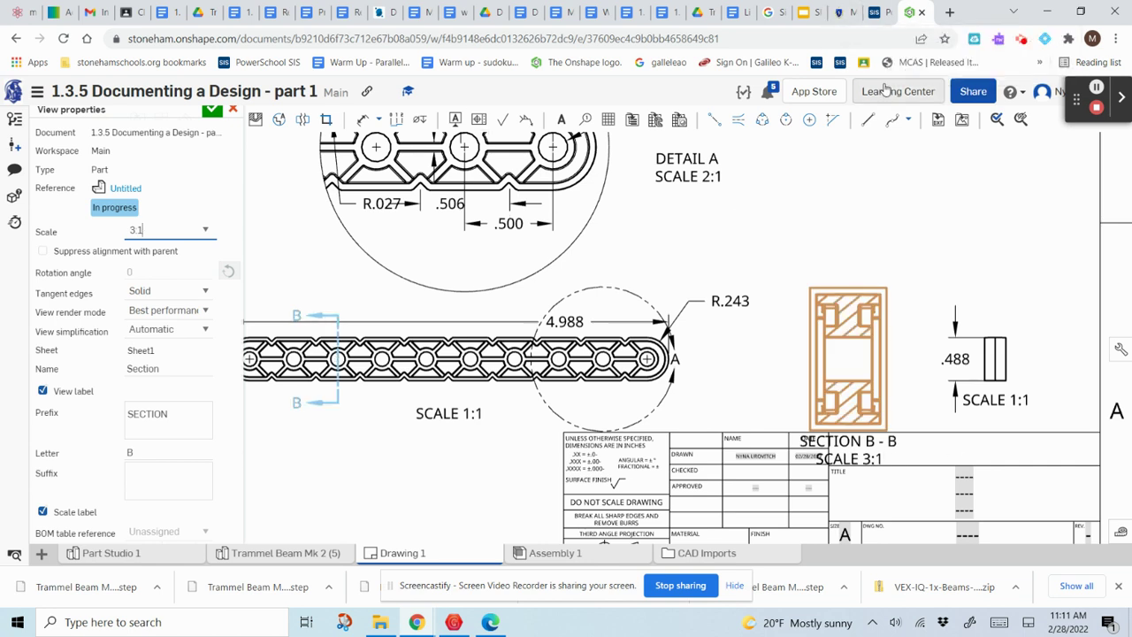
{"action": "left_click", "coordinate": [899, 193]}
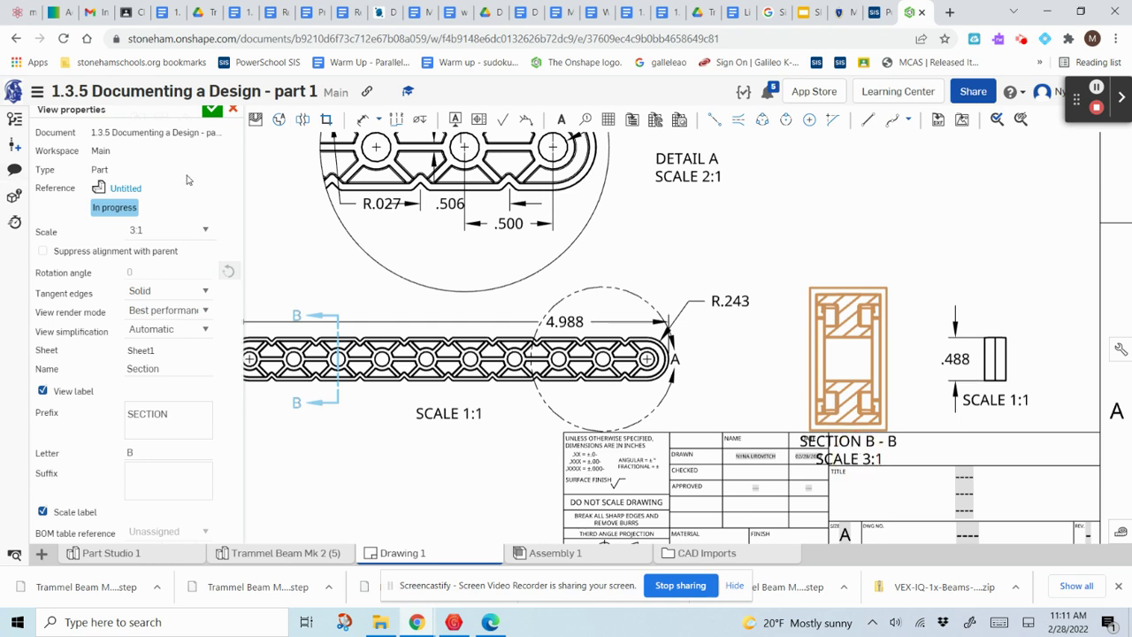
{"action": "left_click", "coordinate": [211, 110]}
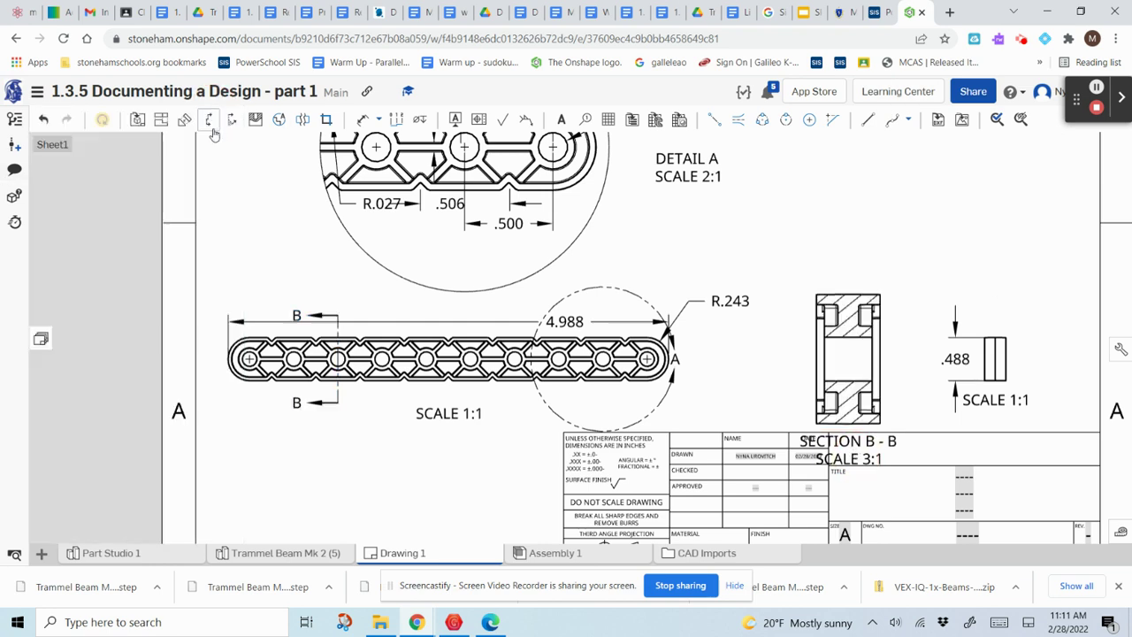
Move the section B-B label above its view and shift the side view toward the sheet's right border.
{"action": "left_click_drag", "start_coordinate": [826, 444], "coordinate": [826, 261]}
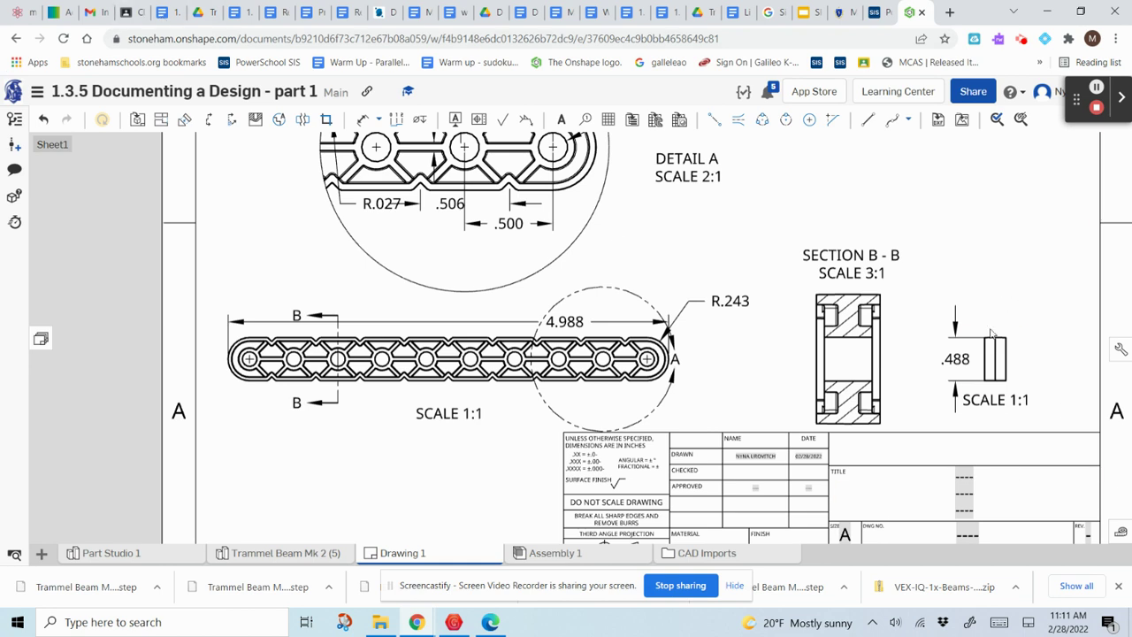
{"action": "left_click_drag", "start_coordinate": [988, 334], "coordinate": [1042, 308]}
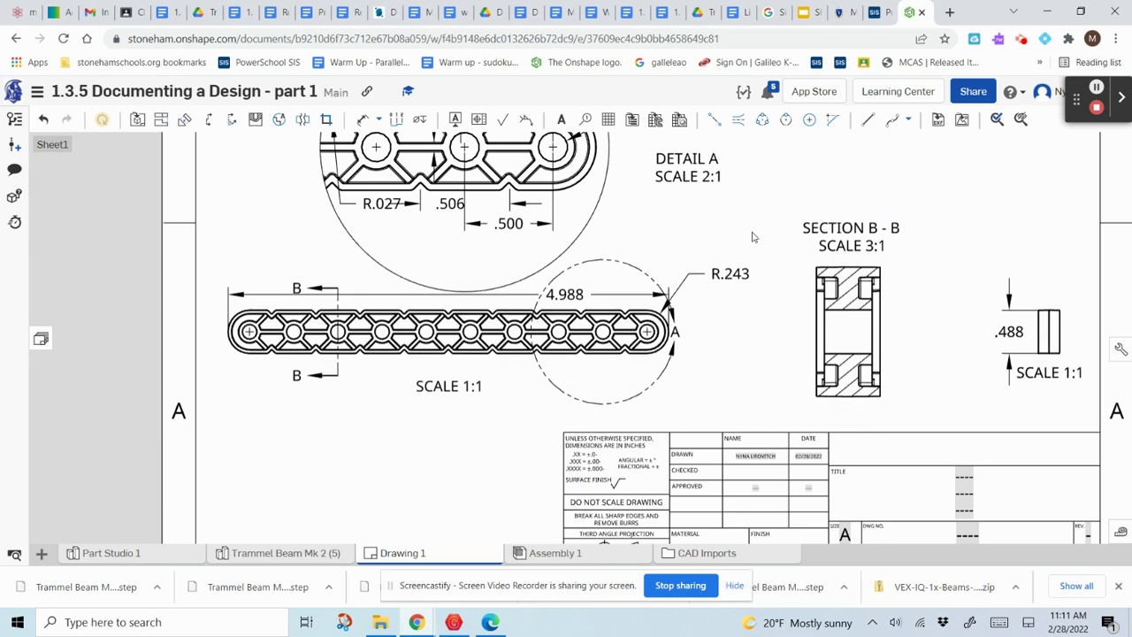
Raise section B-B together with its aligned front and side views on the sheet.
{"action": "left_click_drag", "start_coordinate": [856, 288], "coordinate": [865, 236]}
{"action": "mouse_move", "coordinate": [870, 180]}
{"action": "left_mouse_down"}
{"action": "mouse_move", "coordinate": [868, 232]}
{"action": "mouse_move", "coordinate": [869, 181]}
{"action": "left_mouse_up"}
{"action": "left_click", "coordinate": [859, 290]}
{"action": "left_click_drag", "start_coordinate": [863, 302], "coordinate": [858, 325]}
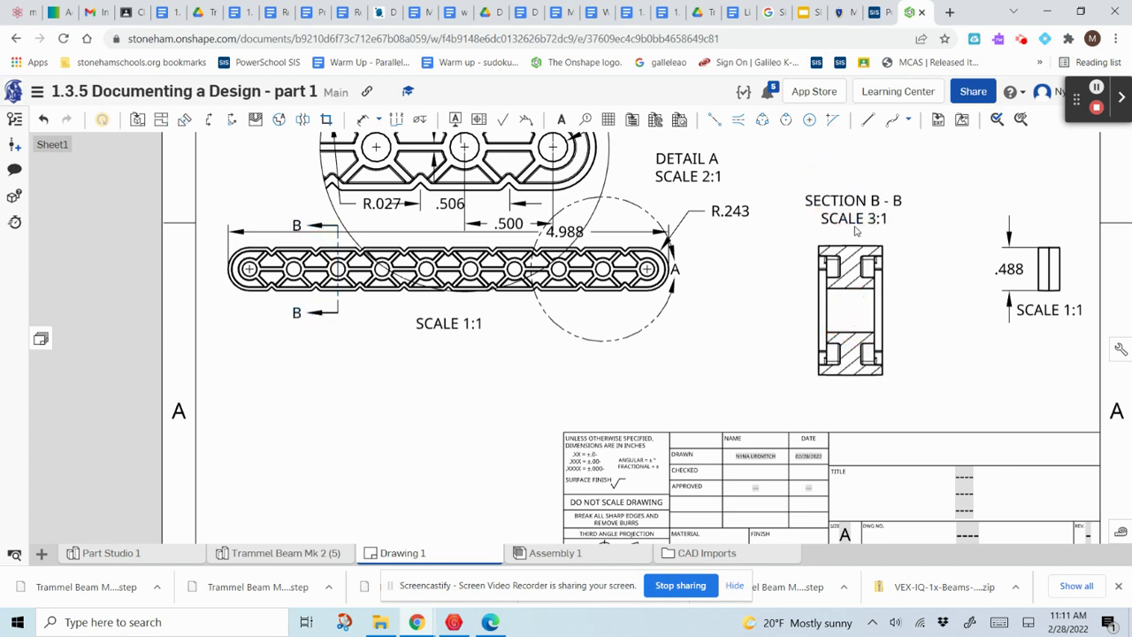
Lower the aligned views to just above the title block and move the section B-B label to its view's lower right.
{"action": "left_click_drag", "start_coordinate": [853, 215], "coordinate": [952, 407]}
{"action": "left_click_drag", "start_coordinate": [856, 332], "coordinate": [859, 387]}
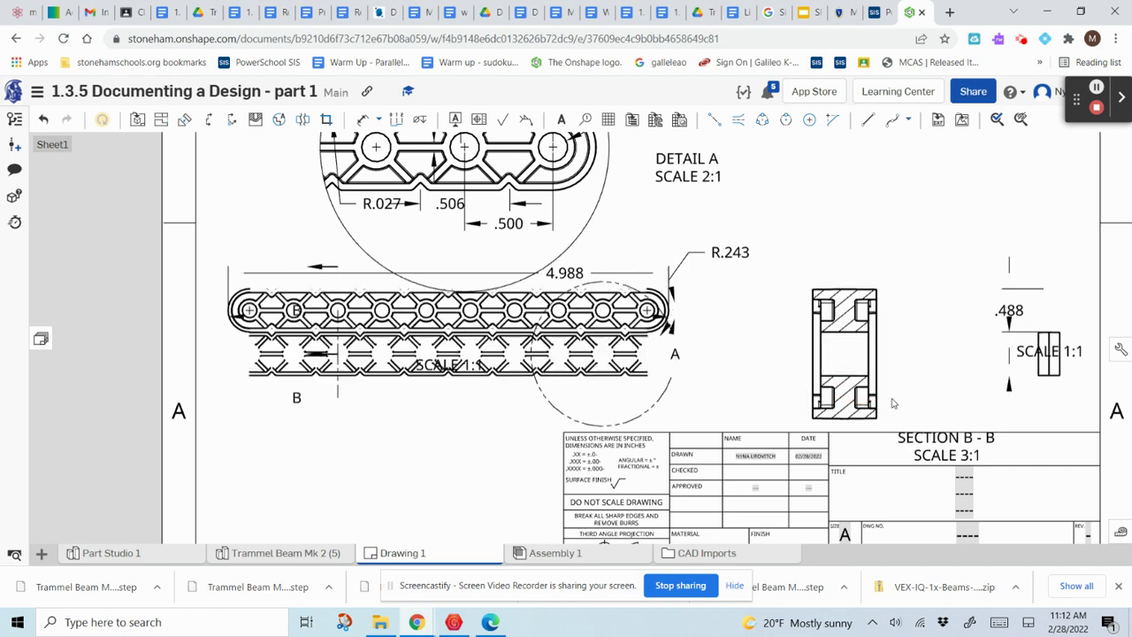
{"action": "left_click_drag", "start_coordinate": [931, 437], "coordinate": [934, 401]}
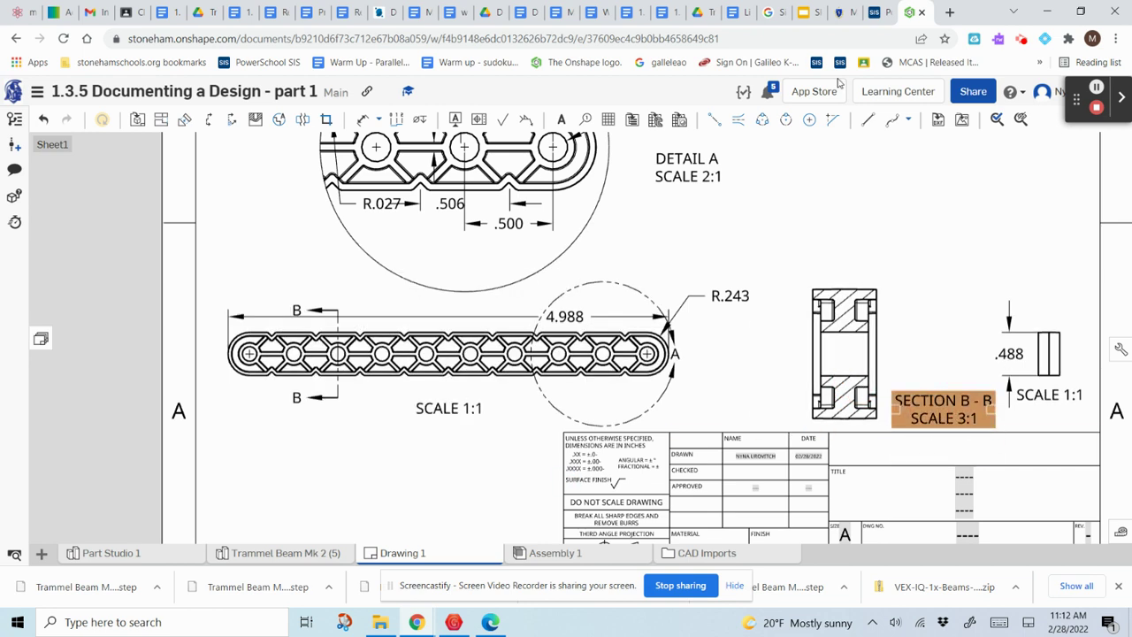
{"action": "left_click", "coordinate": [892, 250]}
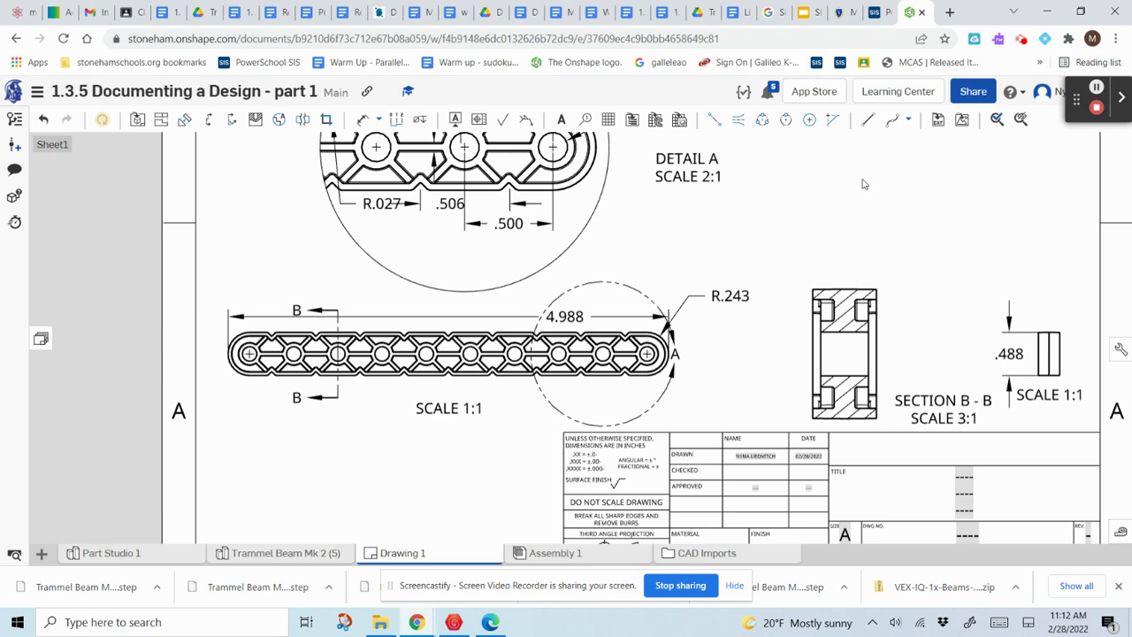
Dimension the overall width of section B-B between its two upper corners, placing the dimension above the view.
{"action": "scroll", "coordinate": [865, 186], "scroll_direction": "up", "scroll_amount": 2}
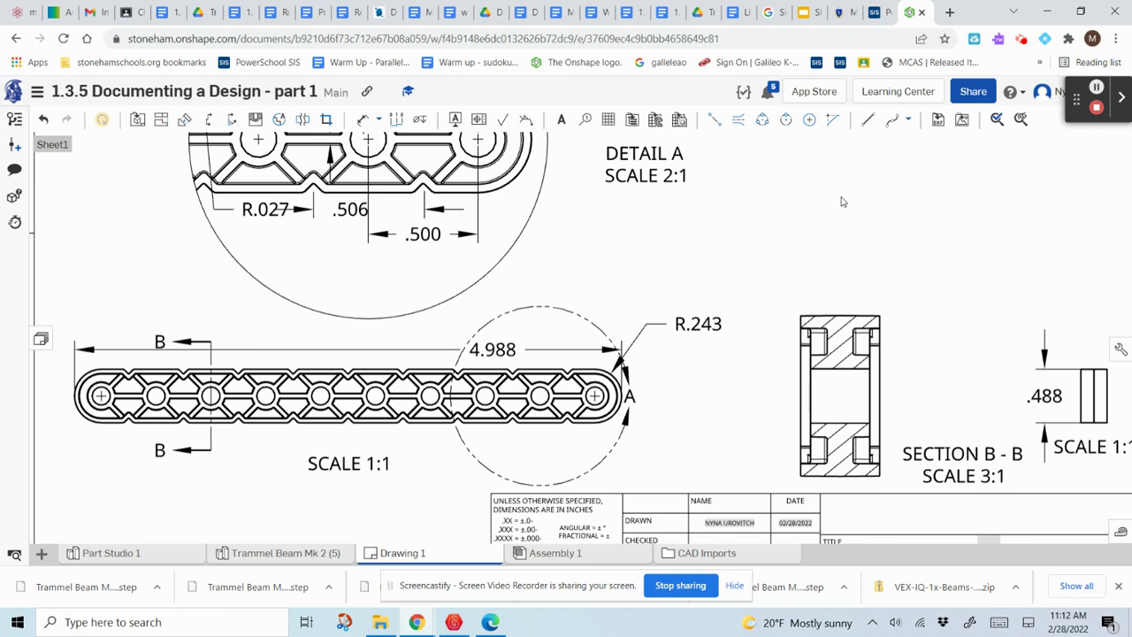
{"action": "scroll", "coordinate": [842, 201], "scroll_direction": "up", "scroll_amount": 2}
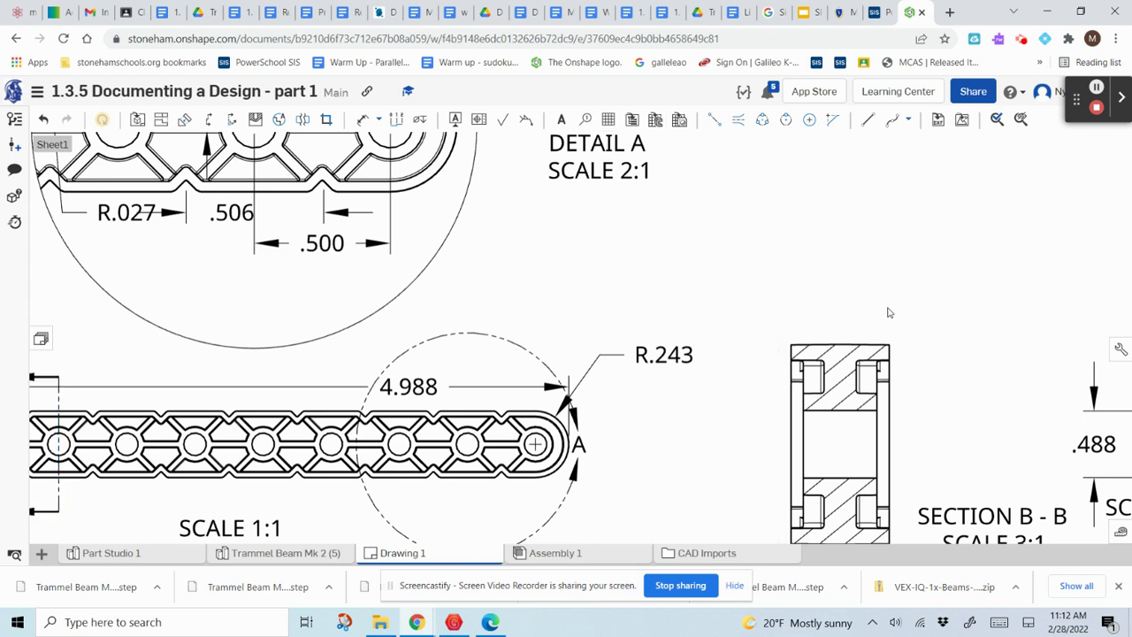
{"action": "scroll", "coordinate": [885, 308], "scroll_direction": "down", "scroll_amount": 3}
{"action": "scroll", "coordinate": [874, 292], "scroll_direction": "up", "scroll_amount": 1}
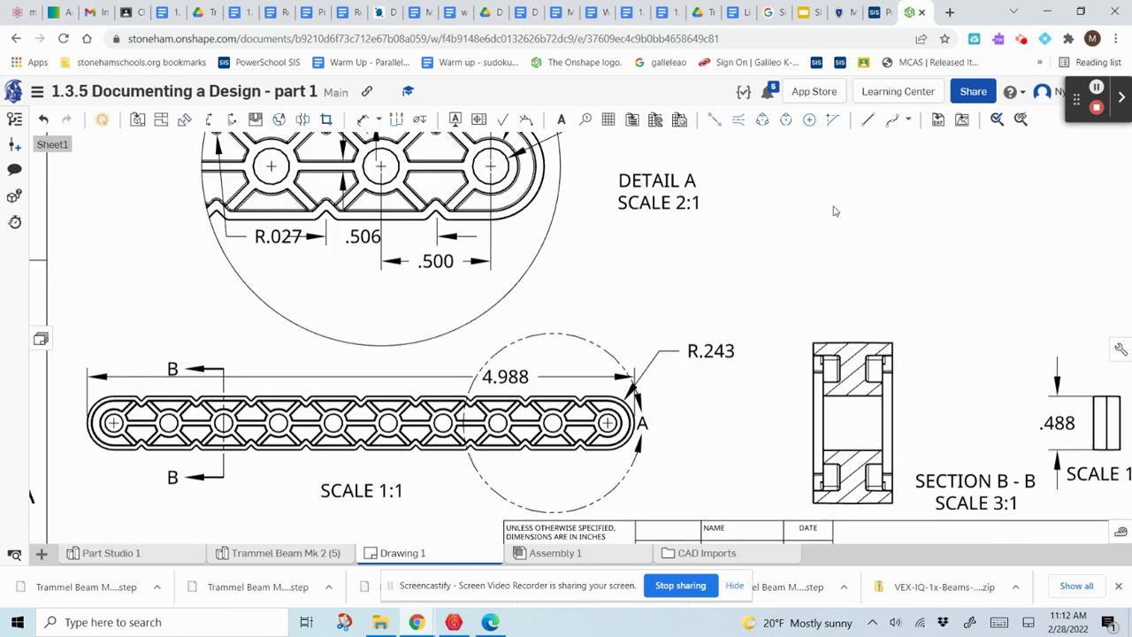
{"action": "left_click", "coordinate": [363, 120]}
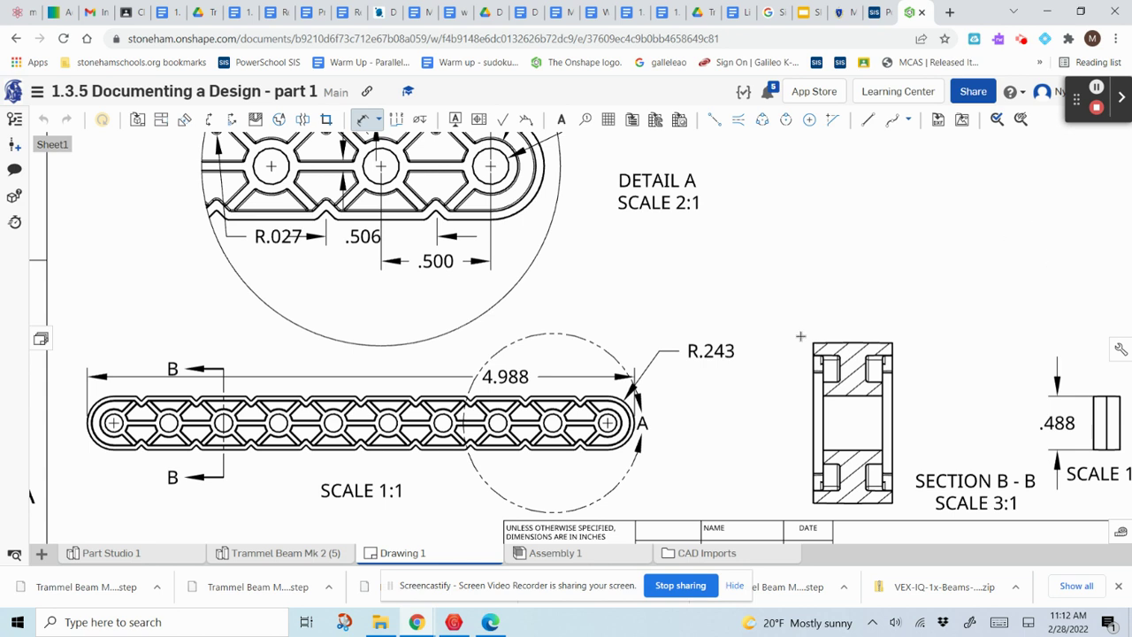
{"action": "left_click", "coordinate": [813, 343]}
{"action": "left_click", "coordinate": [884, 344]}
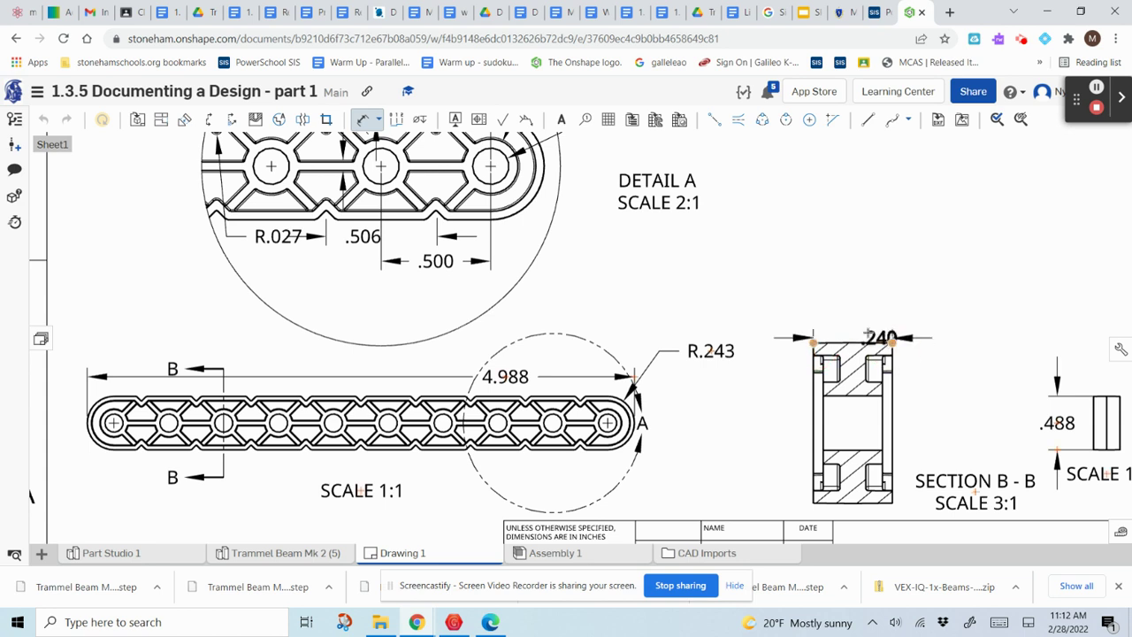
{"action": "left_click", "coordinate": [857, 274]}
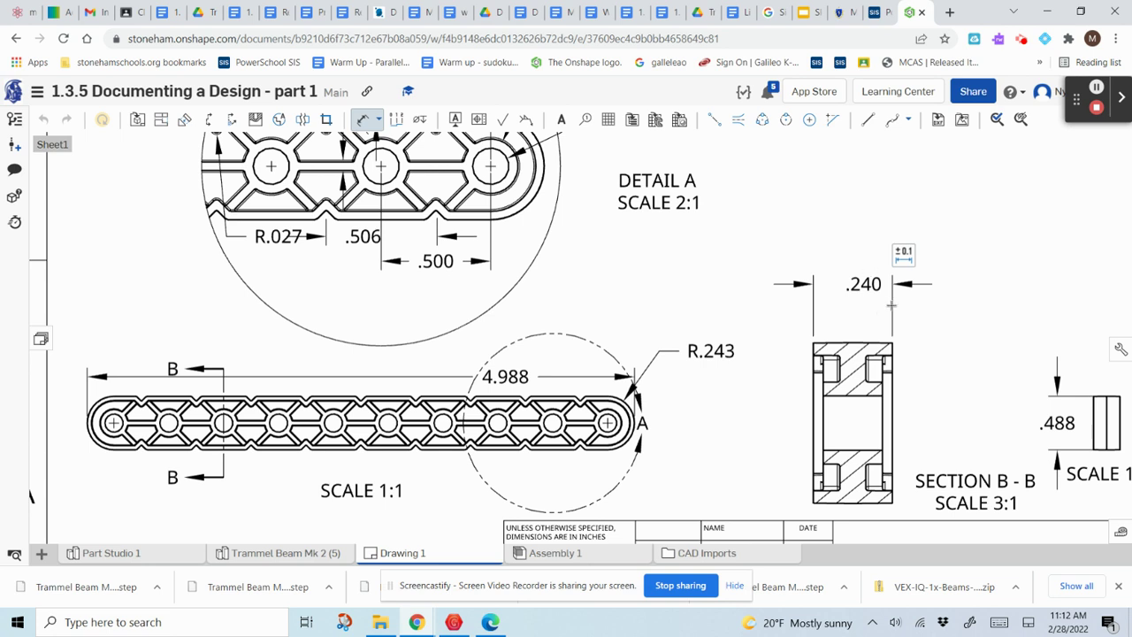
Dimension the depth of section B-B's left recess from the outer edge to the hole's end face, placing it above left.
{"action": "left_click", "coordinate": [836, 344]}
{"action": "left_click", "coordinate": [812, 388]}
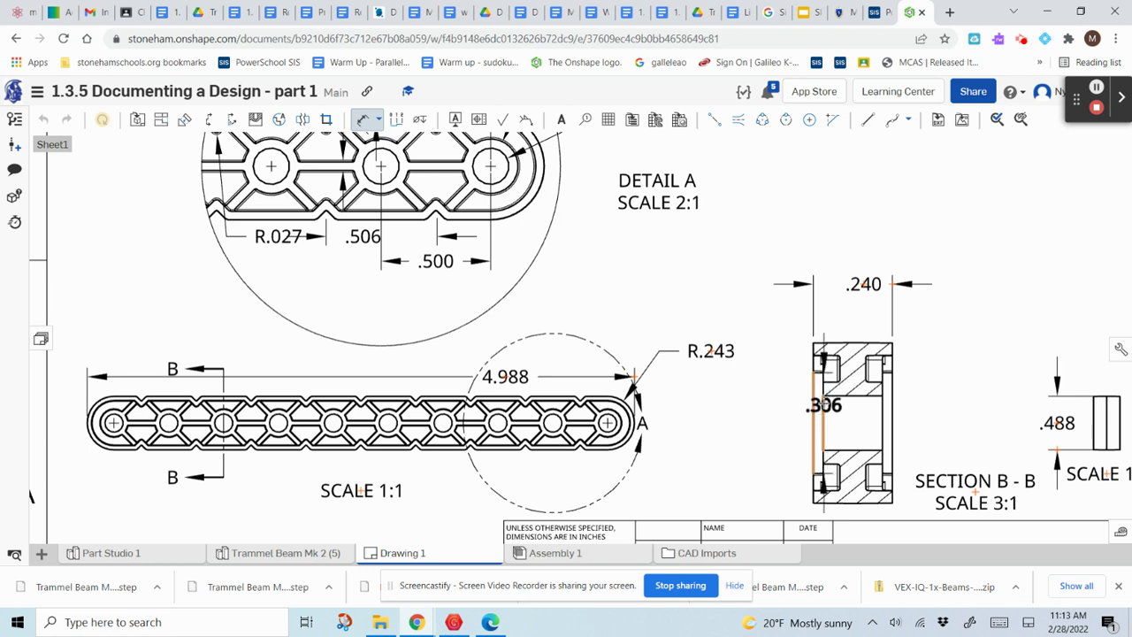
{"action": "left_click", "coordinate": [823, 408]}
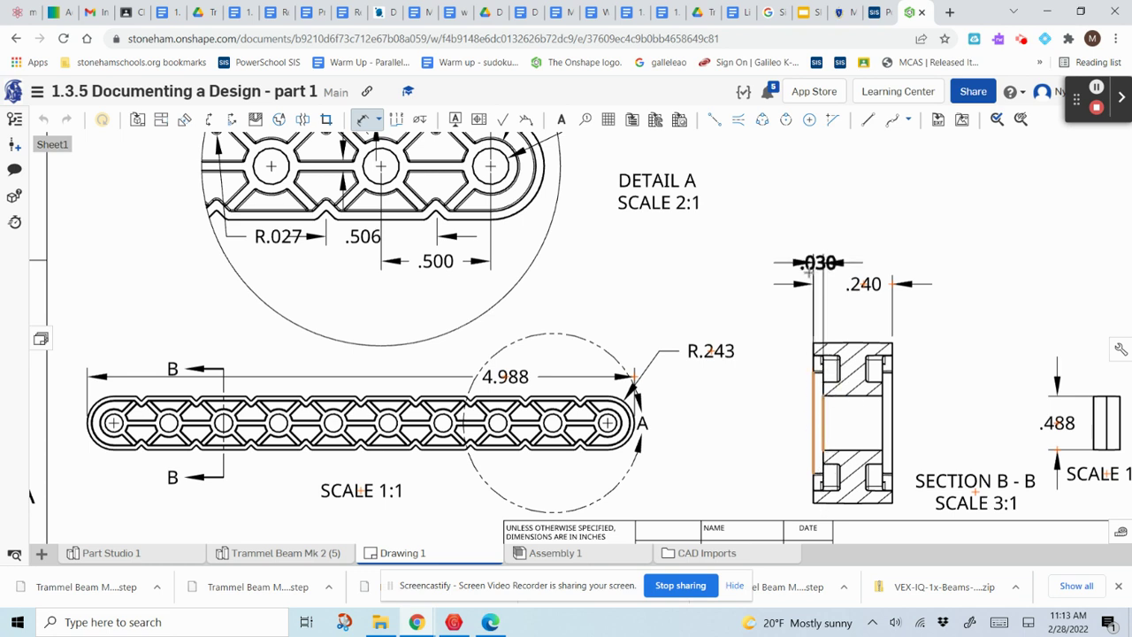
{"action": "left_click", "coordinate": [799, 312]}
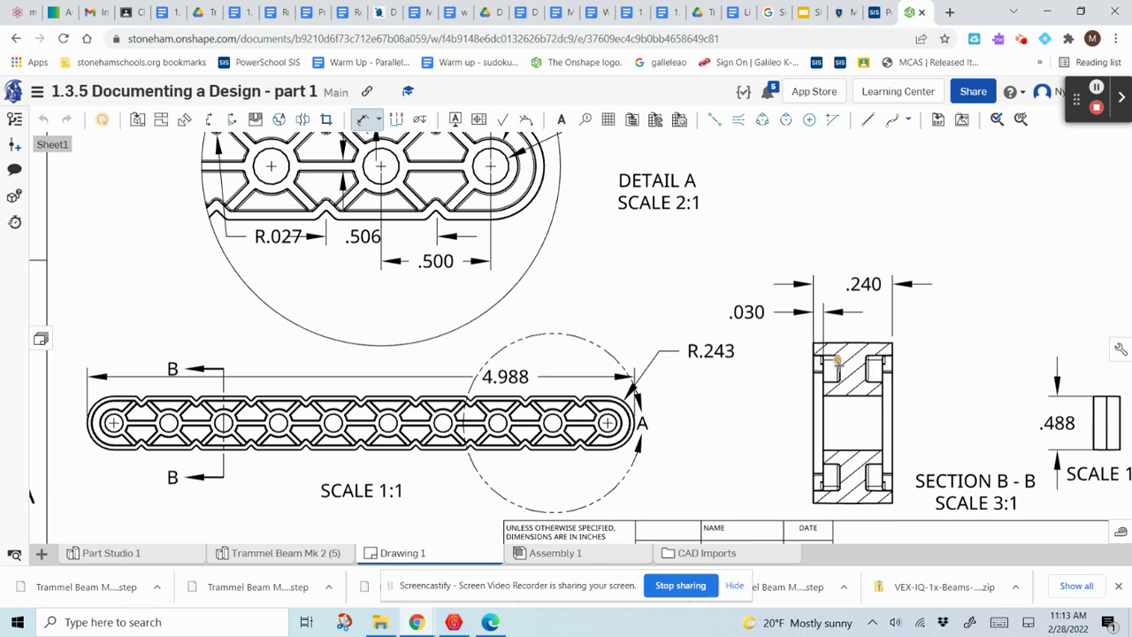
Dimension the depth of section B-B's upper left pocket from its opening to its inner wall, placing it below the .030 dimension.
{"action": "scroll", "coordinate": [841, 371], "scroll_direction": "up", "scroll_amount": 3}
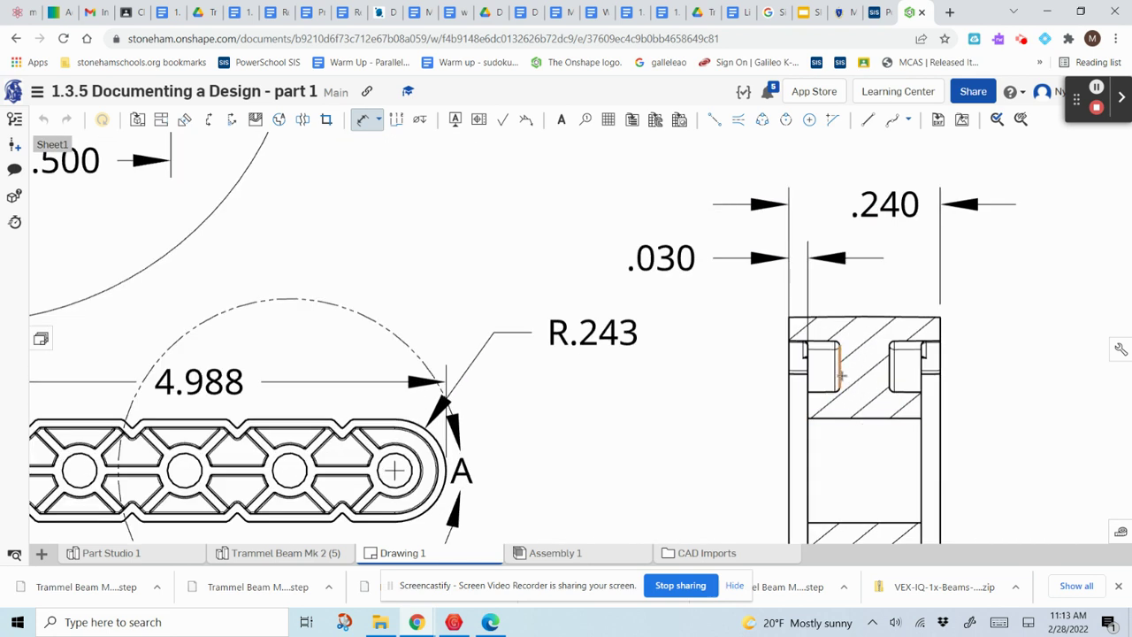
{"action": "left_click", "coordinate": [841, 374]}
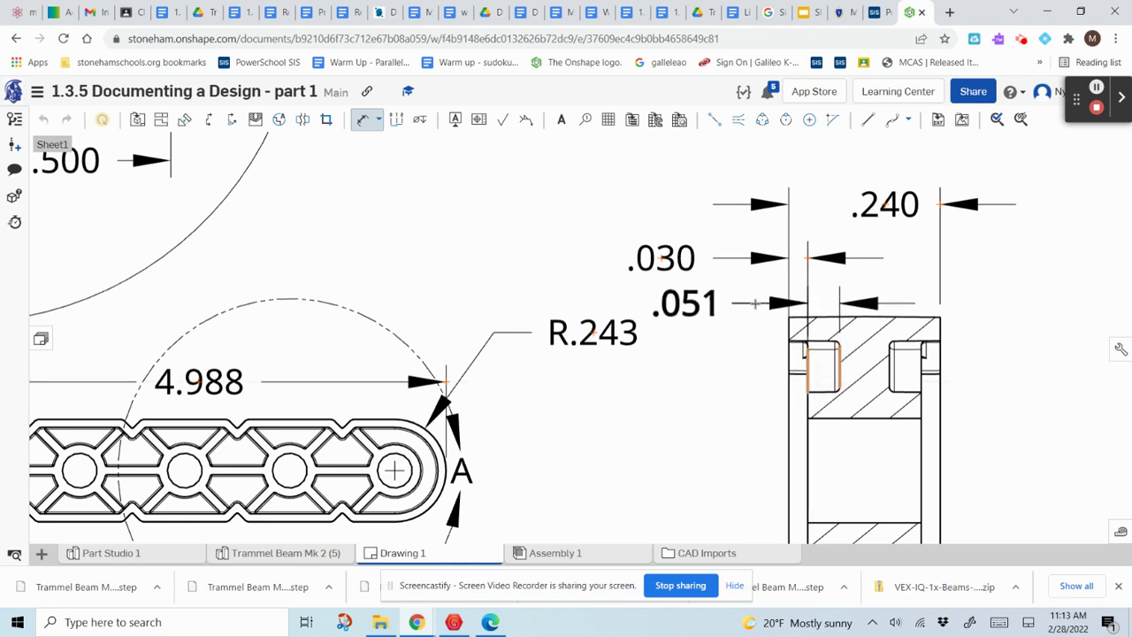
{"action": "left_click", "coordinate": [758, 296]}
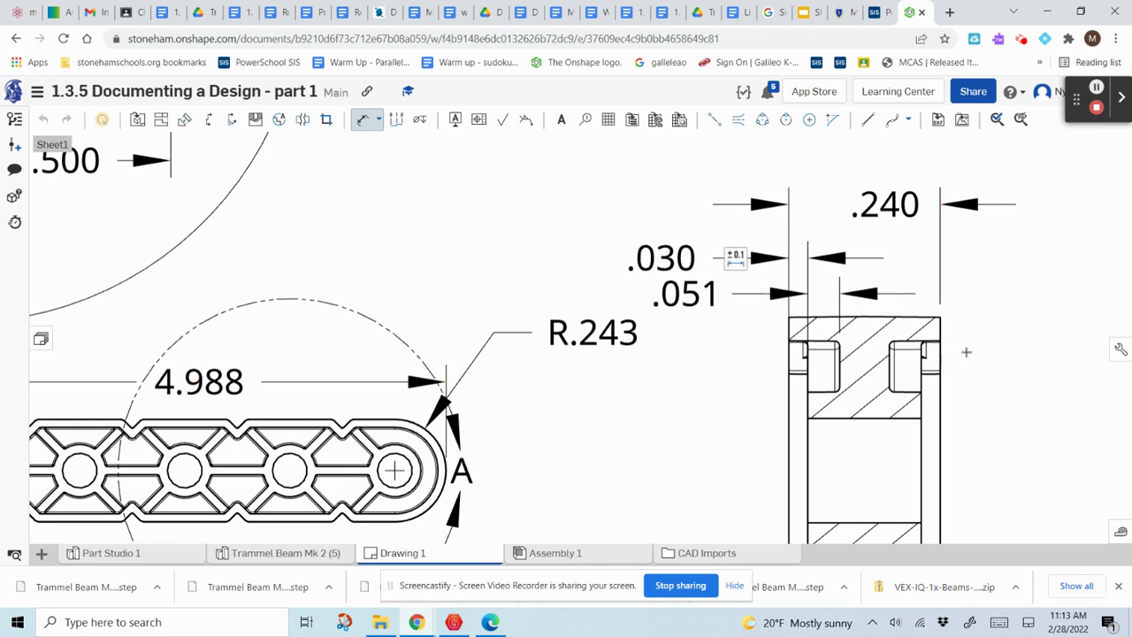